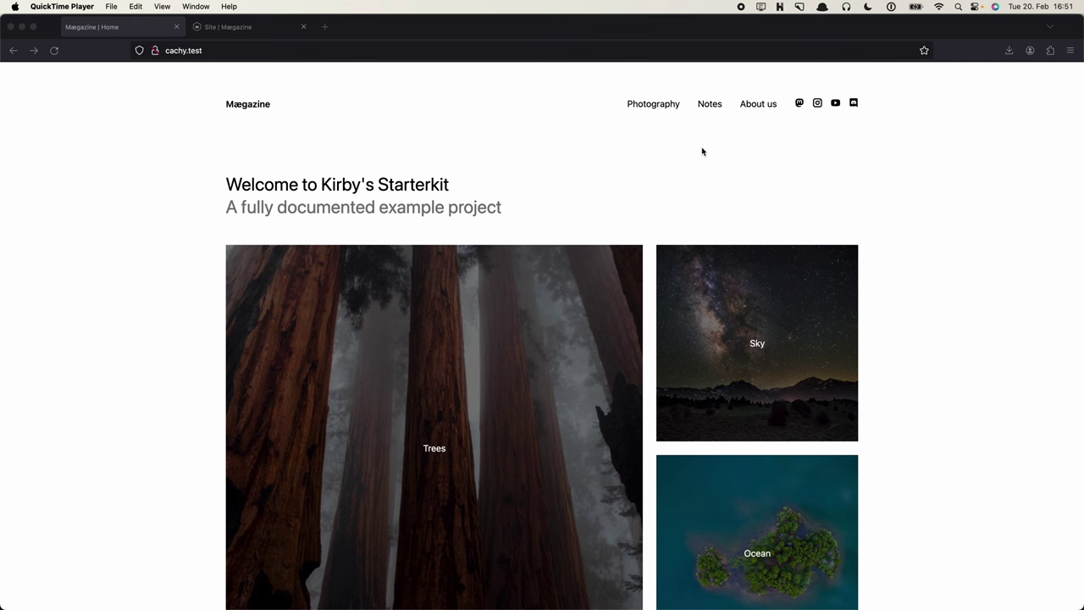
Locate config.php in the project's site/config folder in Finder, and return to the file in Visual Studio Code
key(super+Tab)
key(super+Tab)
key(super+Tab)
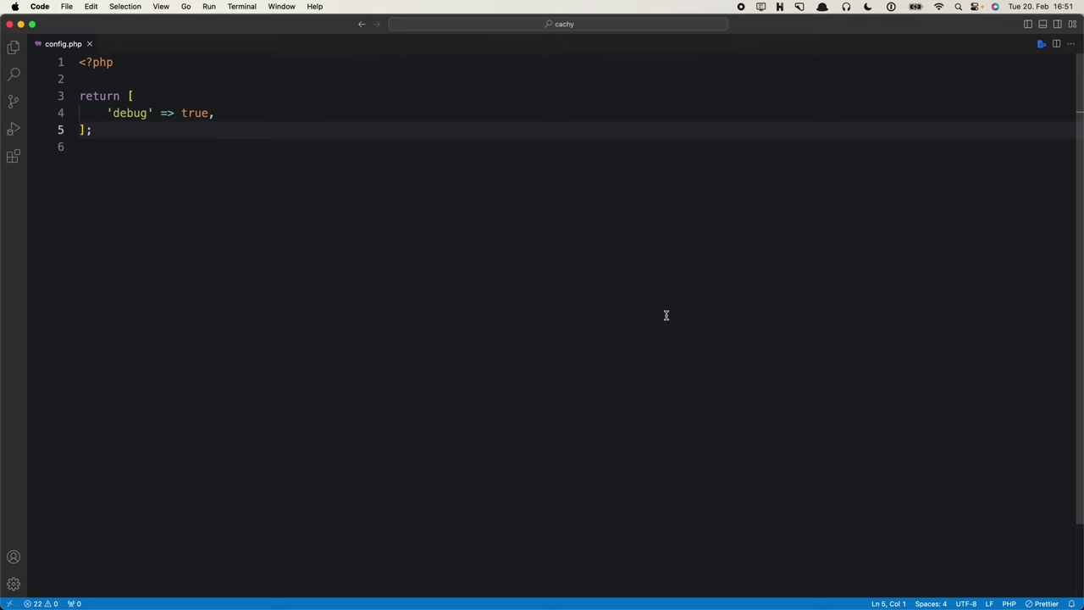
key(super+Tab)
click(649, 320)
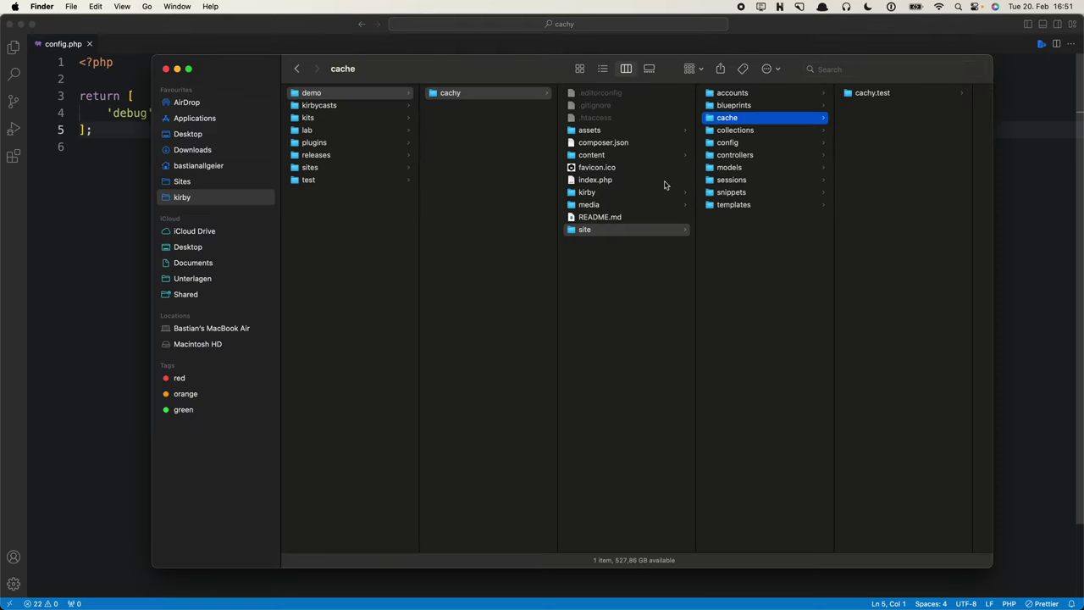
click(765, 143)
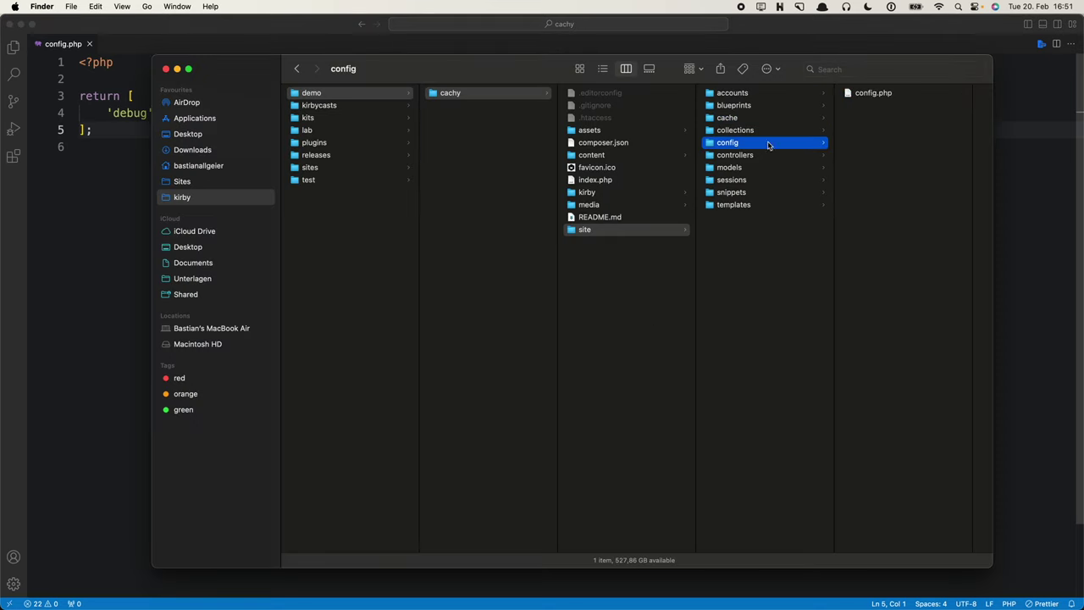
click(885, 93)
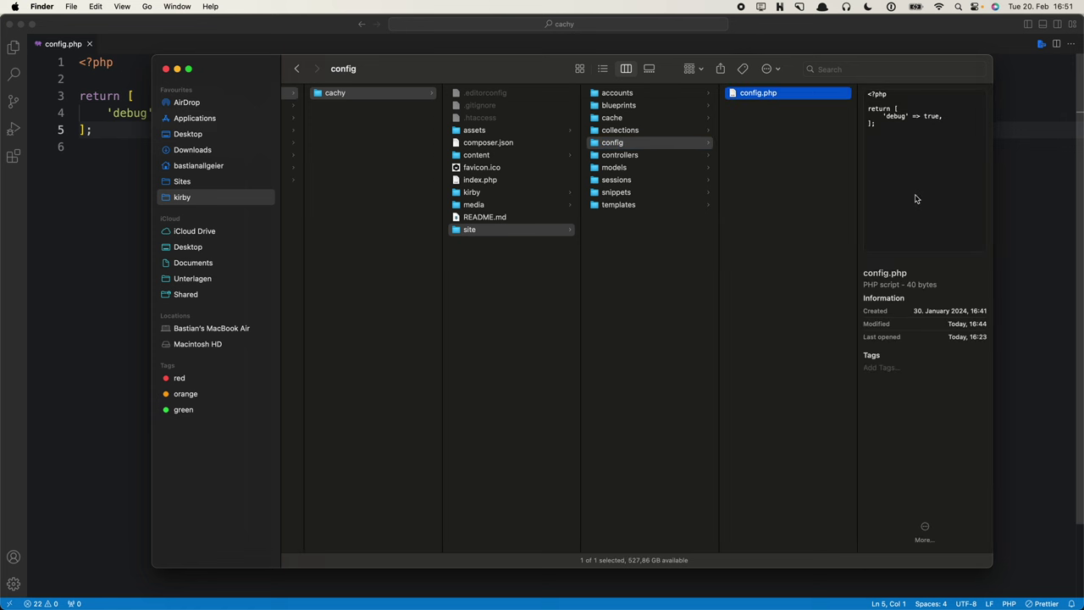
click(99, 113)
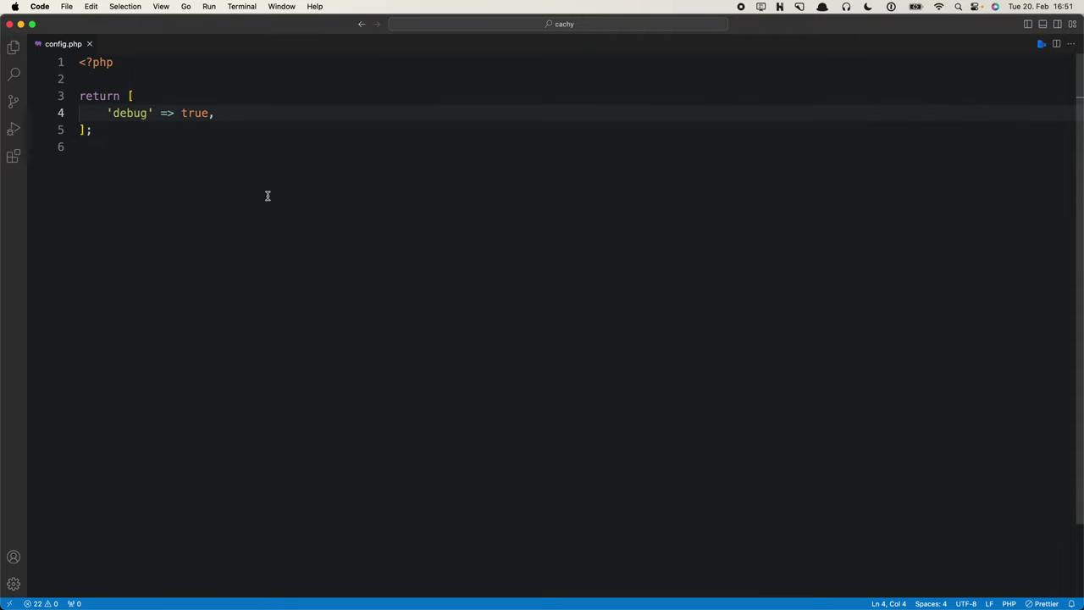
Add an indented 'cache' => [ ] array below the 'debug' option in config.php
click(267, 109)
key(Return)
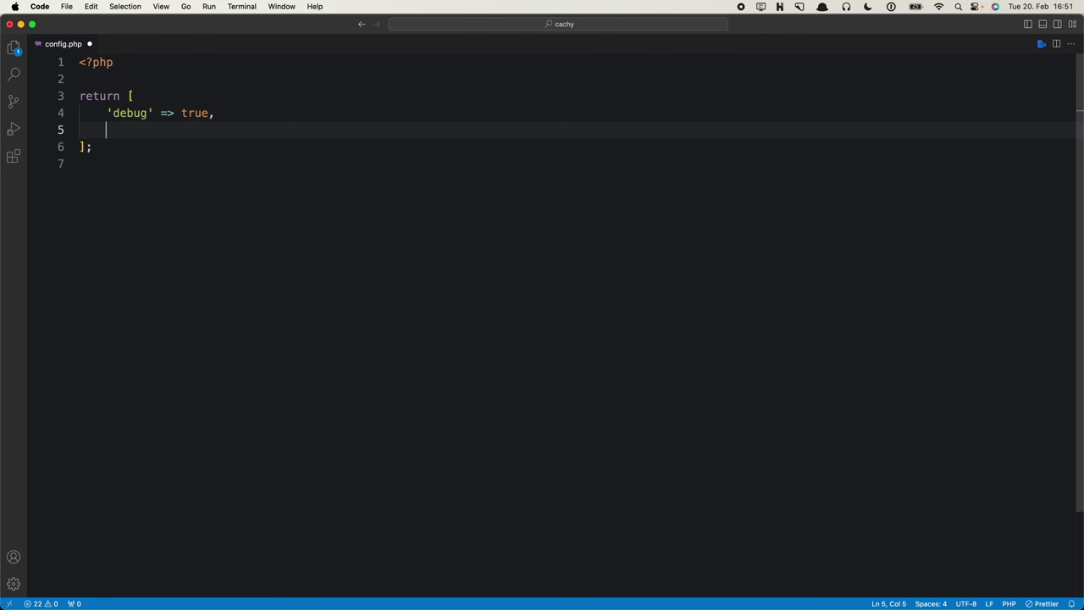
text('cache' => [)
key(Return)
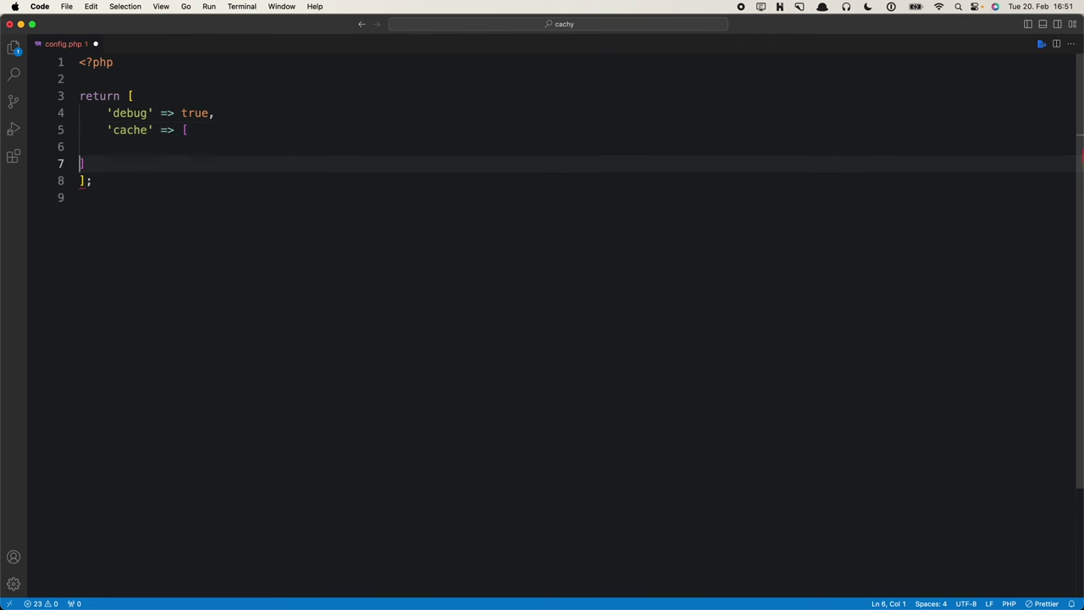
key(Tab)
key(Tab)
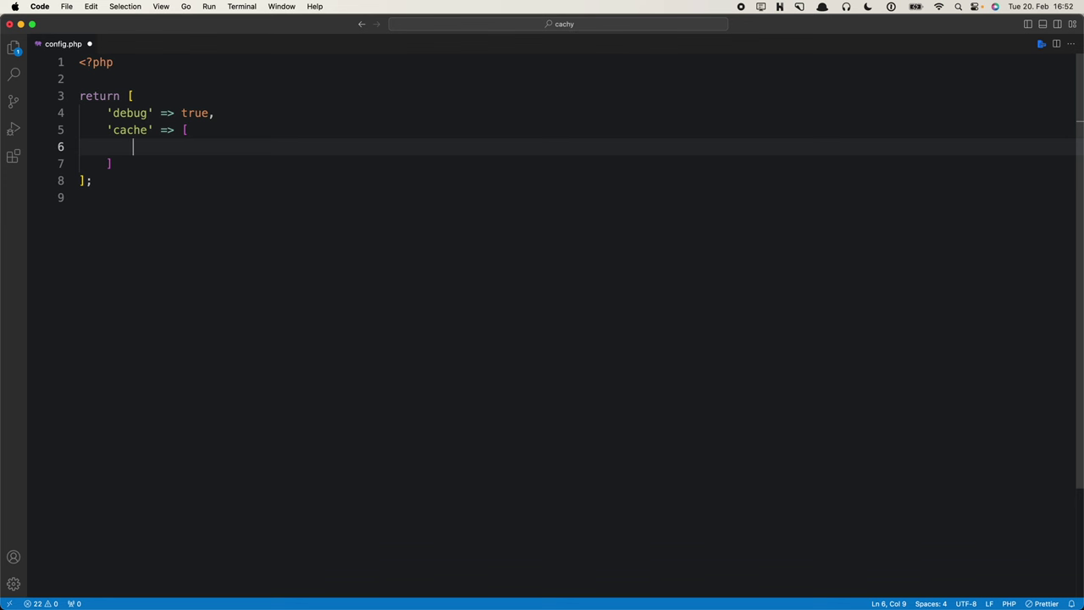
Enter 'pages' => true inside the cache array and save config.php
text('pages' >=)
key(BackSpace)
key(BackSpace)
text(=> true)
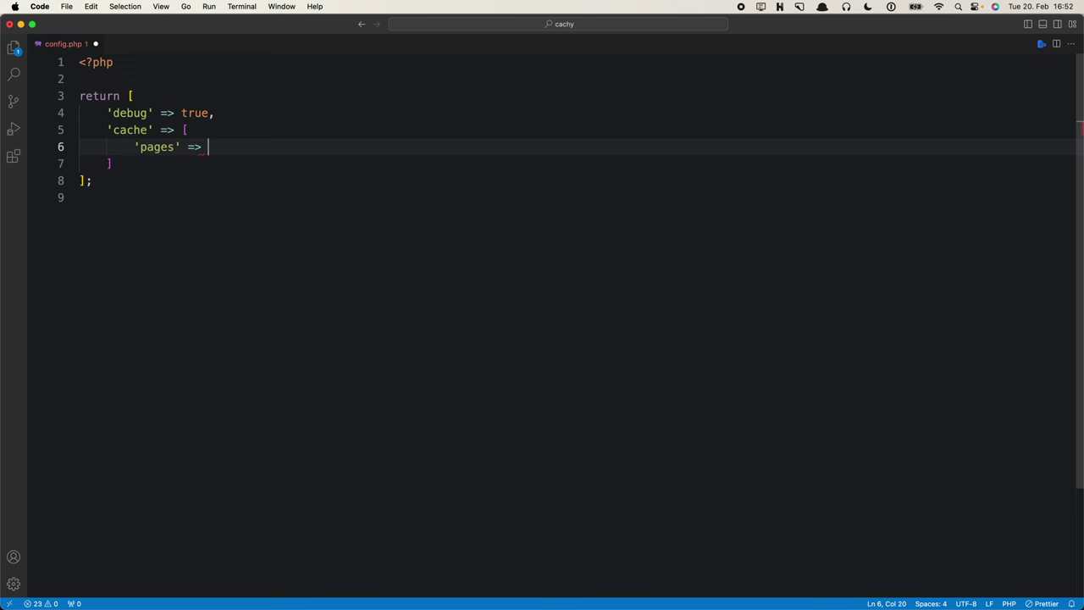
click(79, 146)
key(super+s)
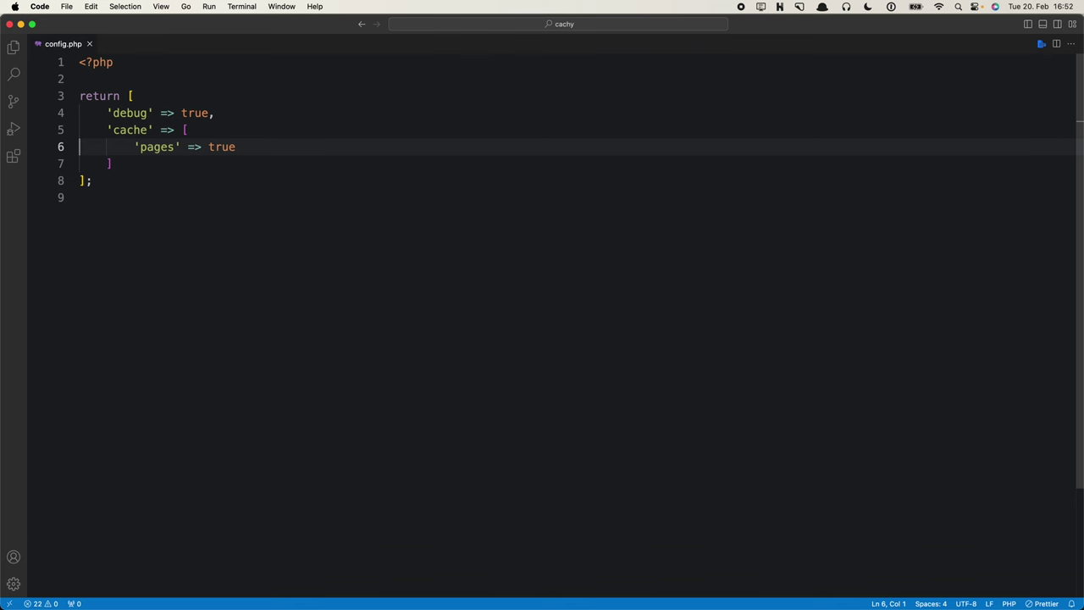
click(175, 146)
click(235, 146)
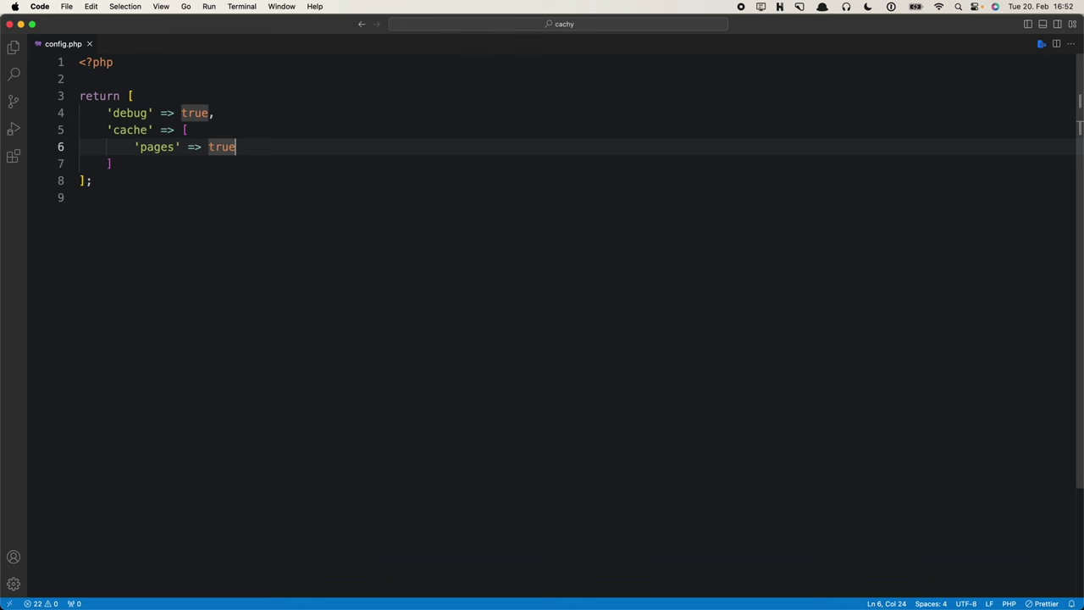
Switch to Firefox and visit the site's Photography, Notes and About us pages, ending on Photography
key(super+Tab)
click(646, 310)
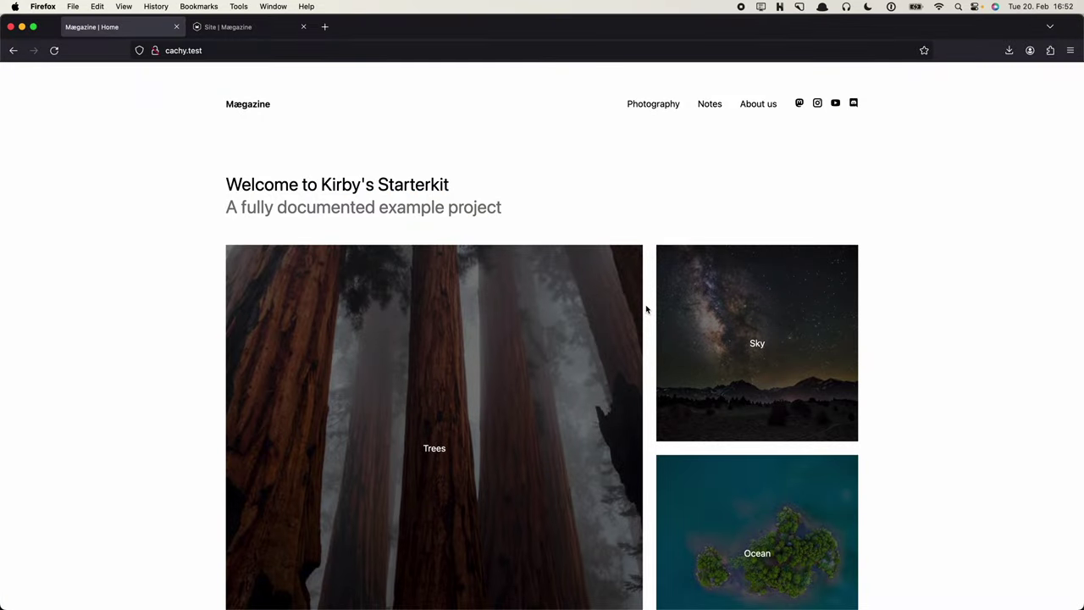
click(658, 106)
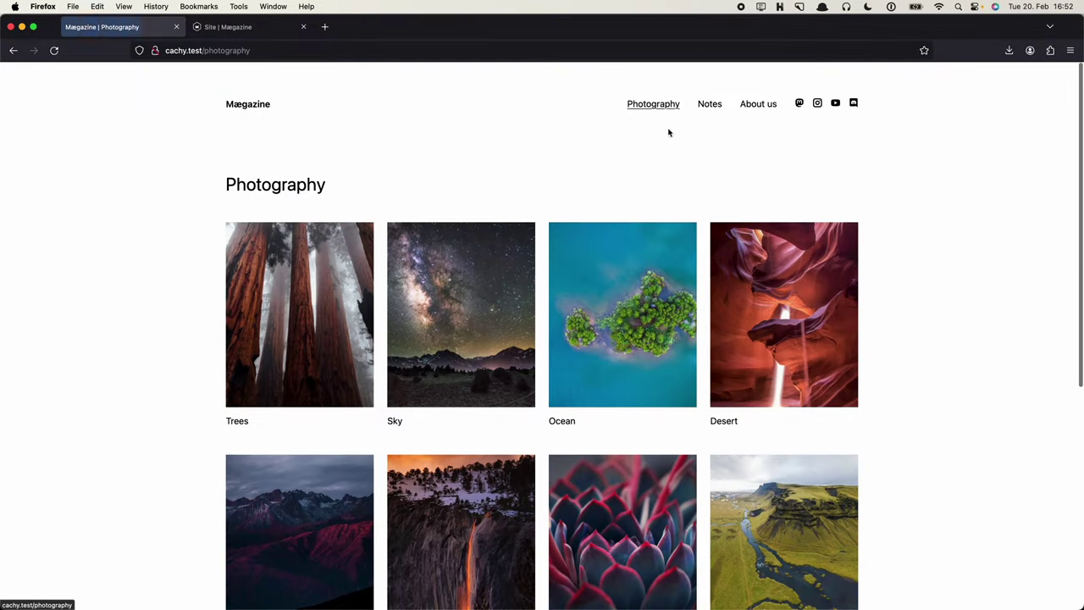
click(710, 105)
click(762, 107)
click(709, 105)
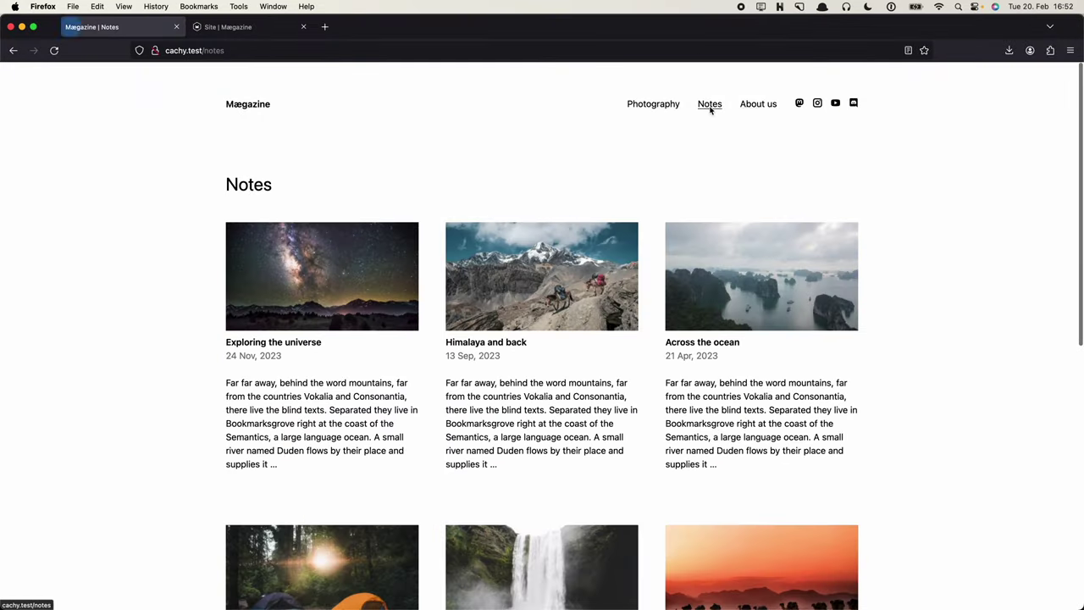
click(665, 106)
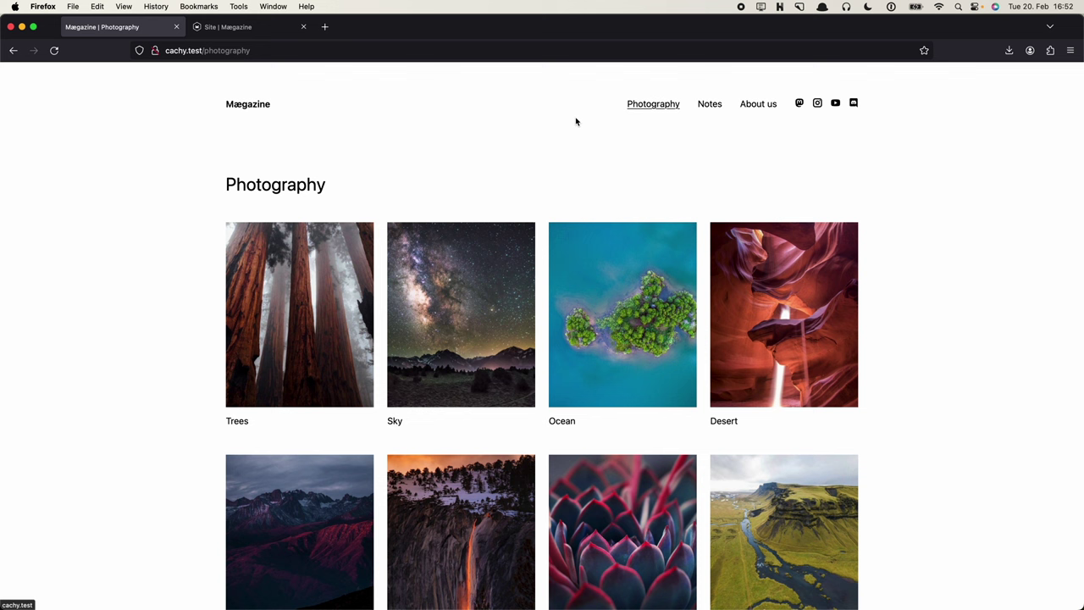
Switch to Finder and inspect the cached page files in site/cache/cachy.test/pages
key(super+Tab)
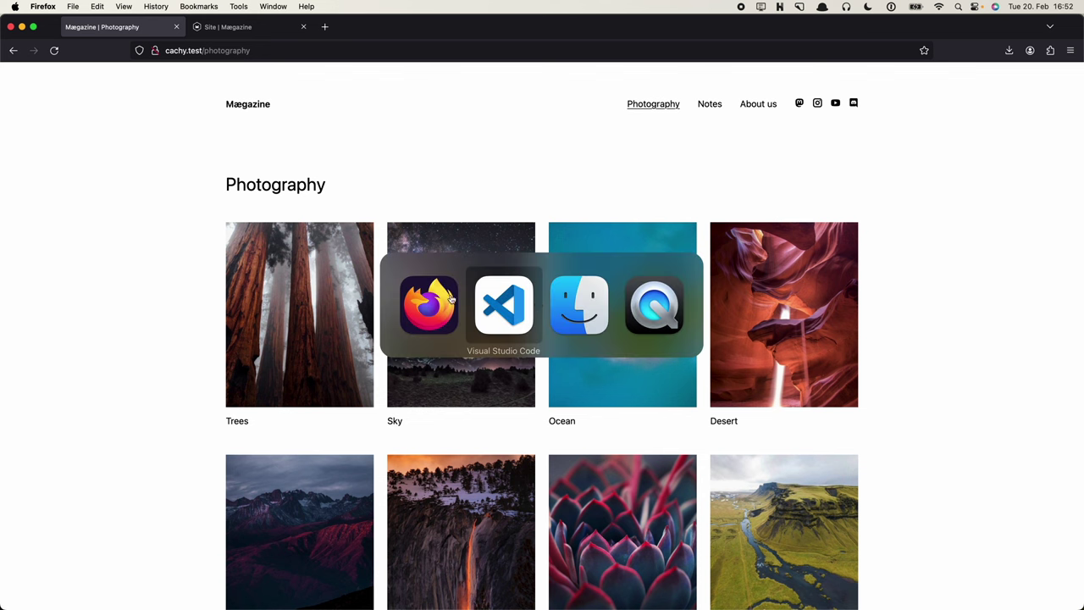
click(584, 305)
key(Left)
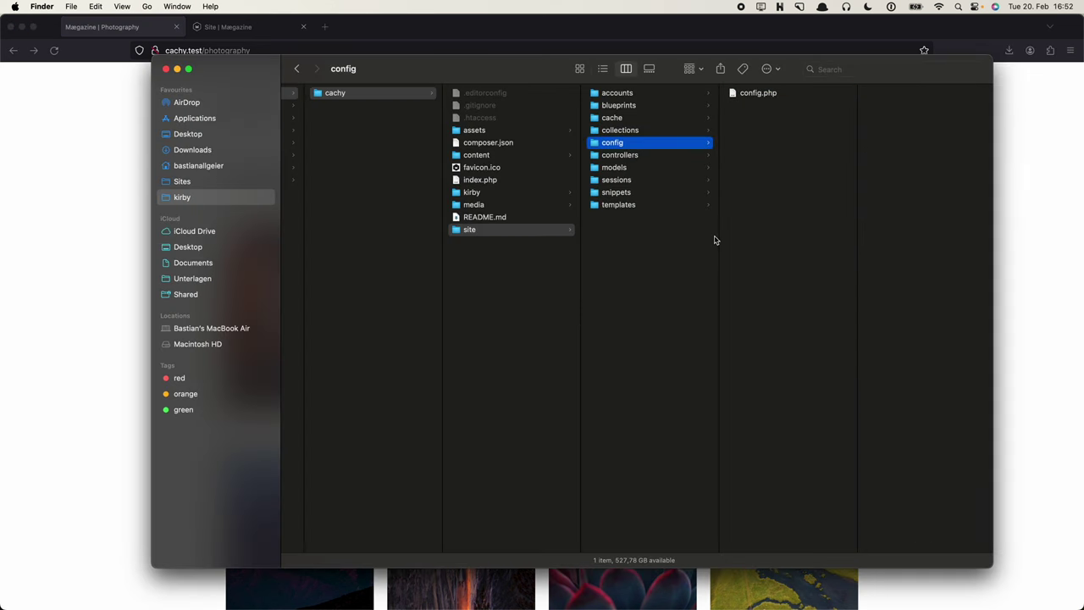
key(Up)
key(Up)
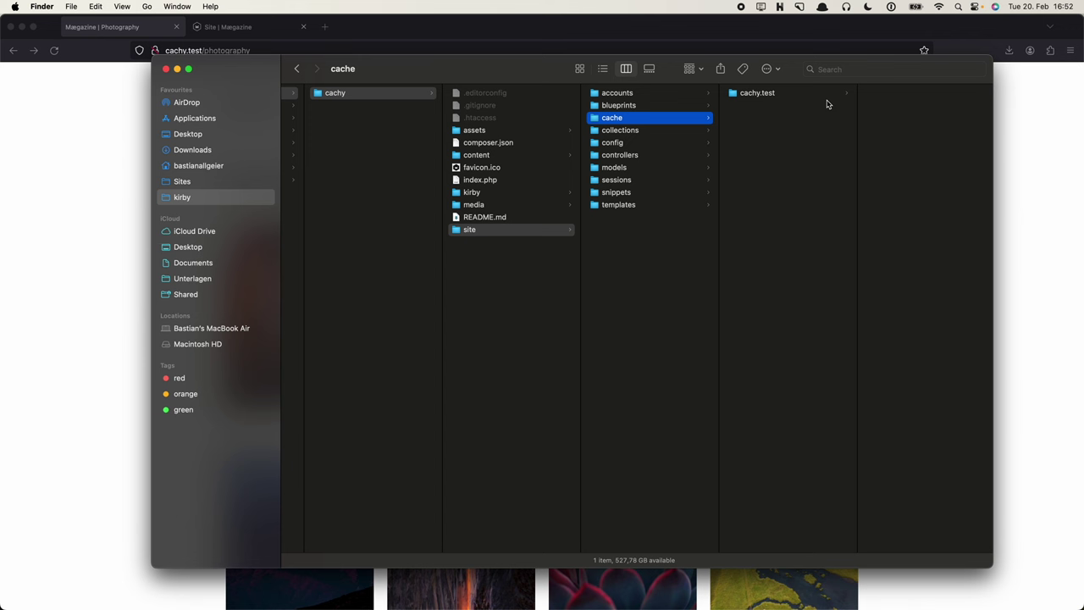
key(Right)
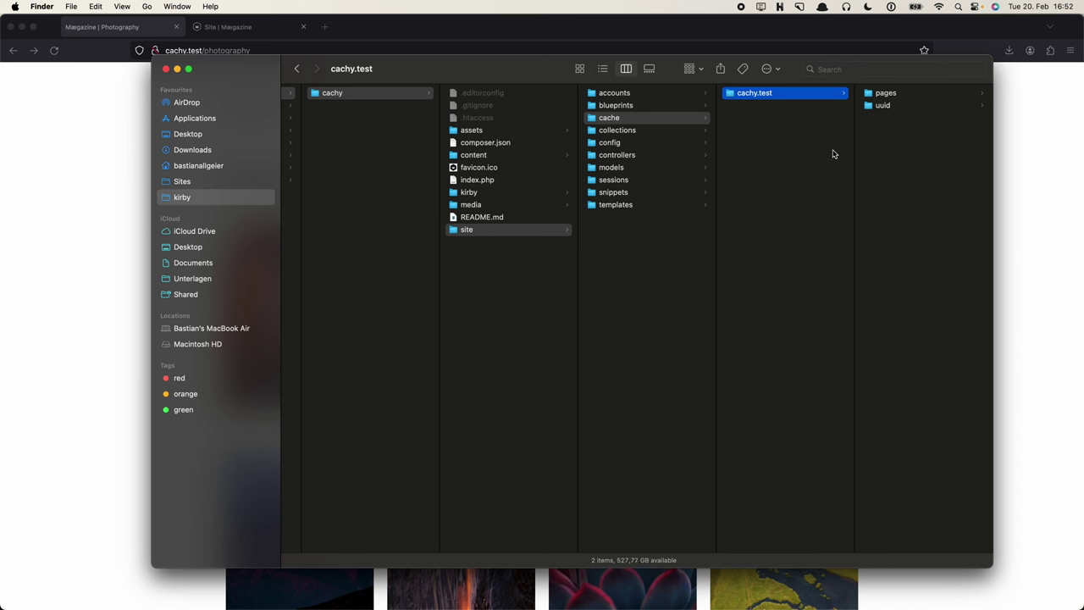
key(Right)
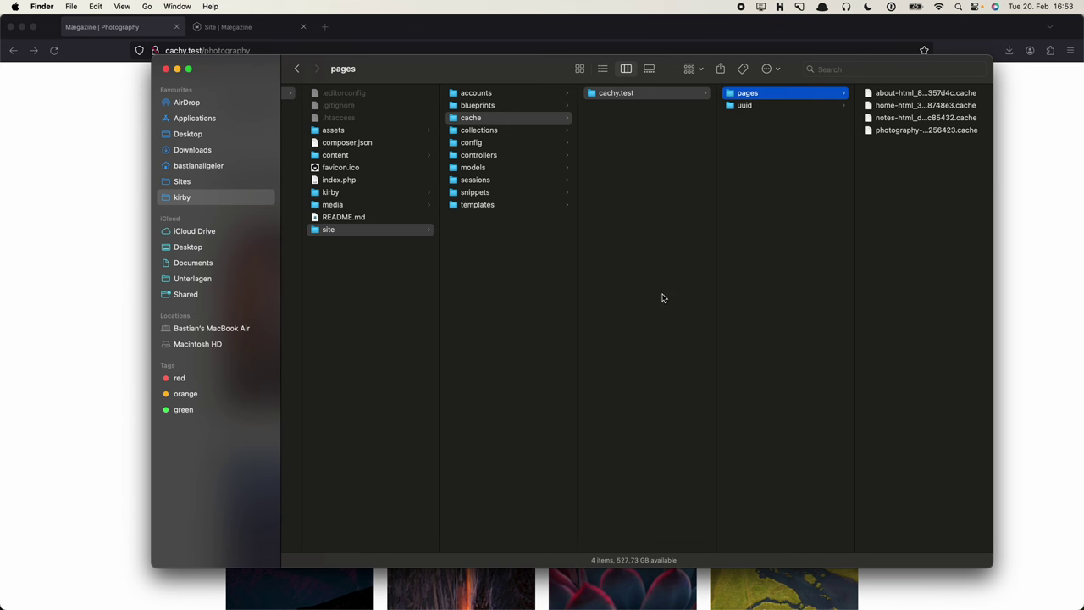
drag(503, 66, 501, 74)
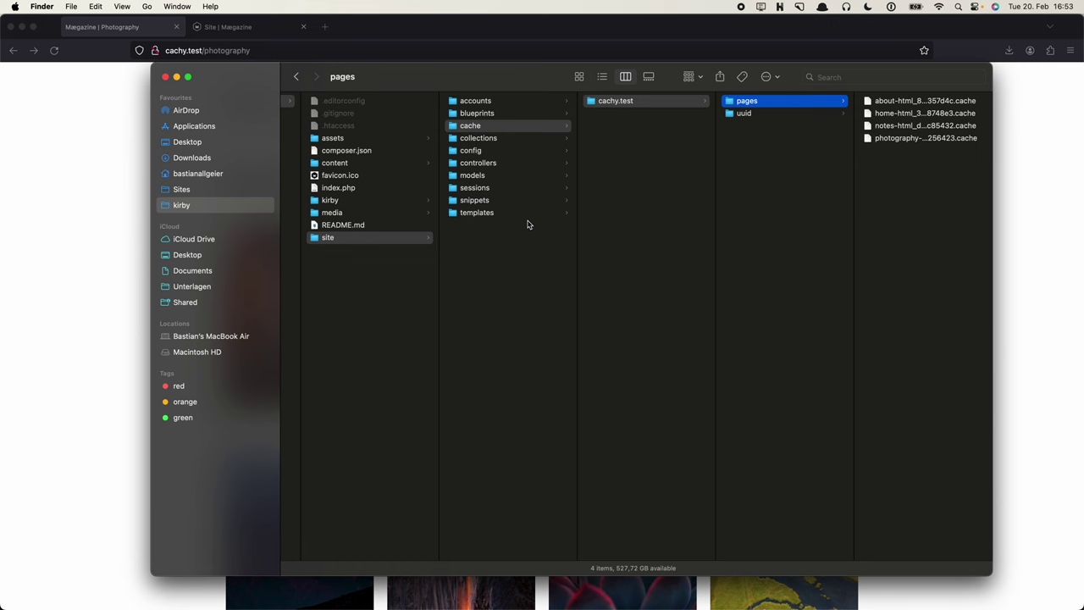
Return to Firefox and open the Sky, Ocean and Trees albums one after another from the Photography page
key(super+Tab)
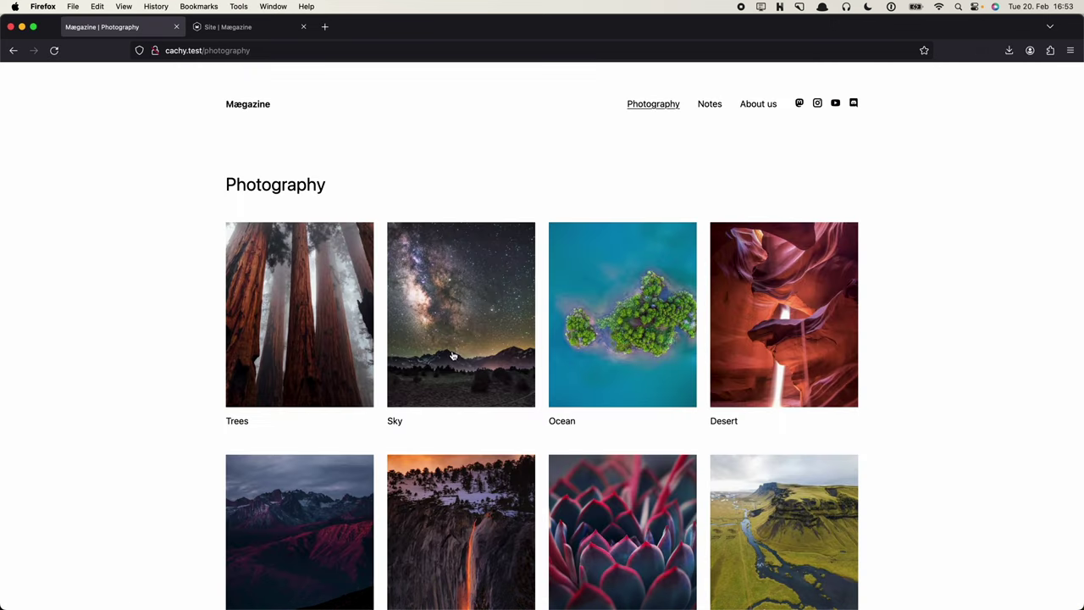
click(453, 356)
click(653, 104)
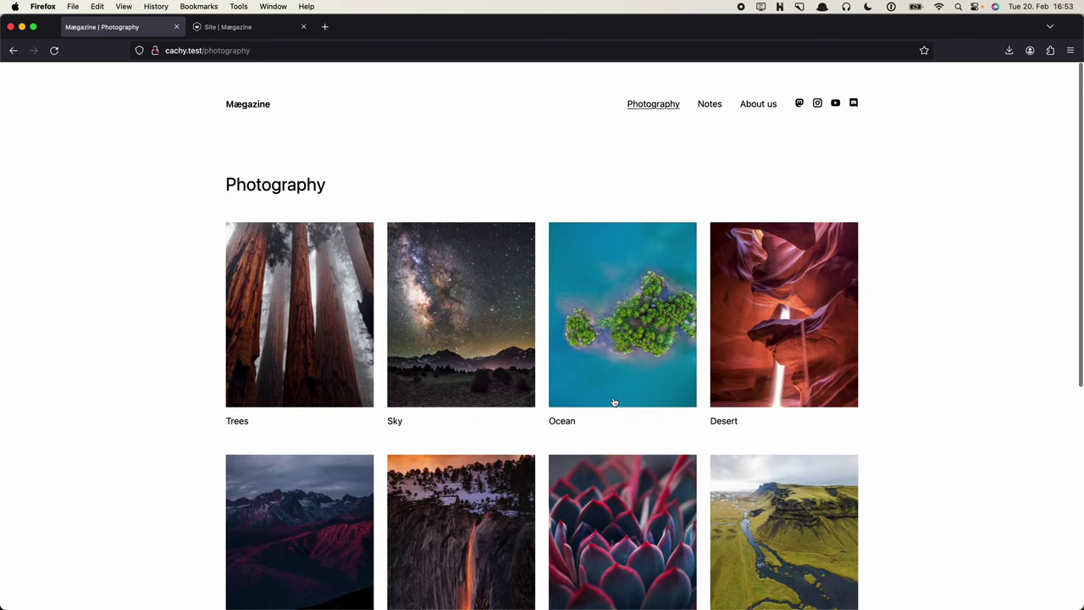
click(615, 389)
click(669, 104)
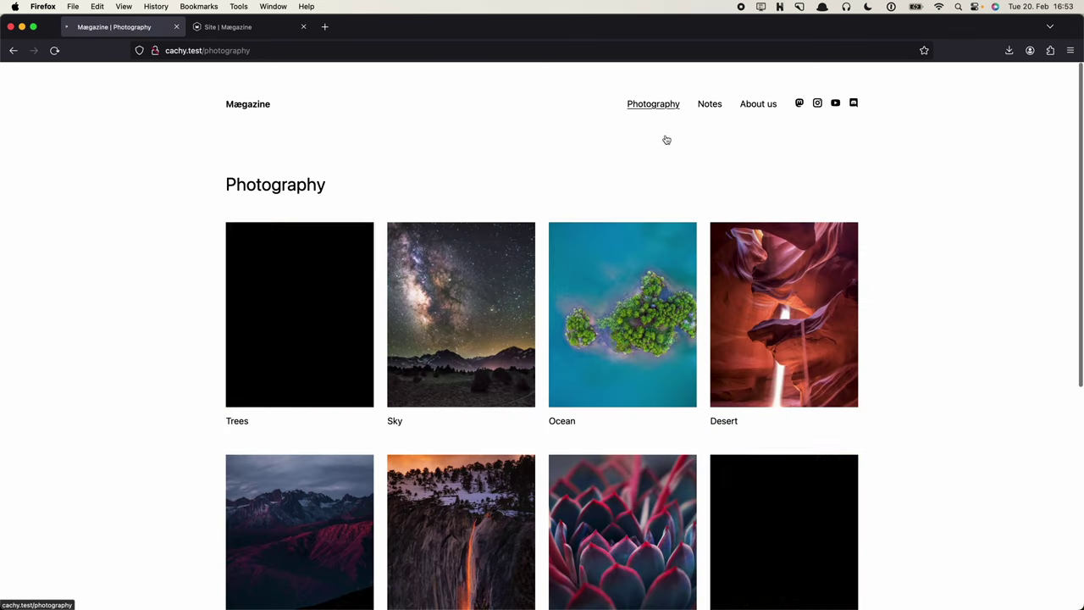
click(297, 350)
Switch to Finder and examine the photography subfolder inside the pages cache
key(super+Tab)
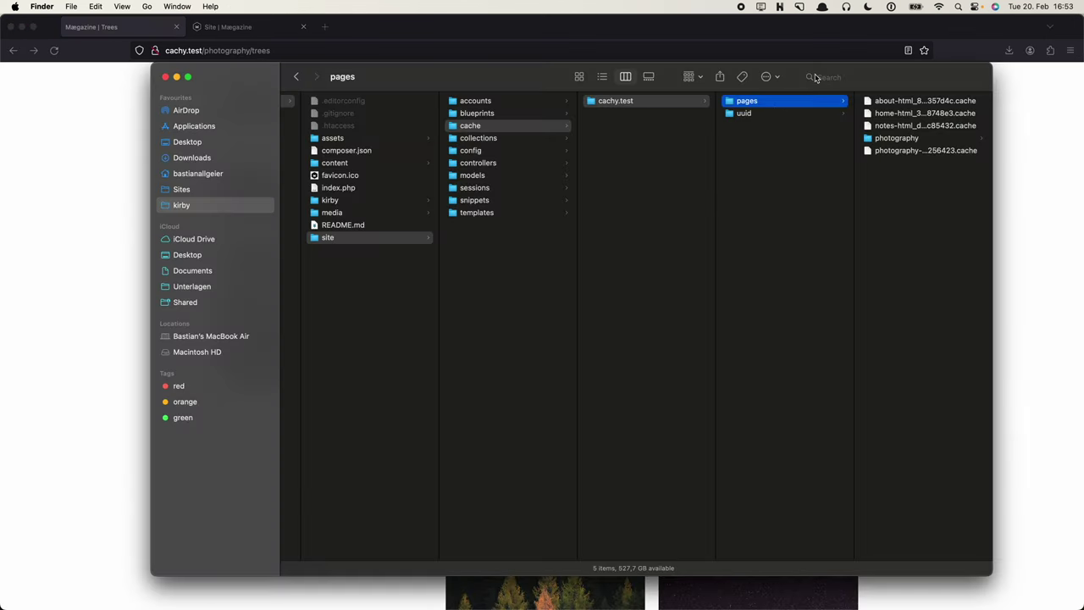
key(Right)
key(Down)
key(Down)
key(Down)
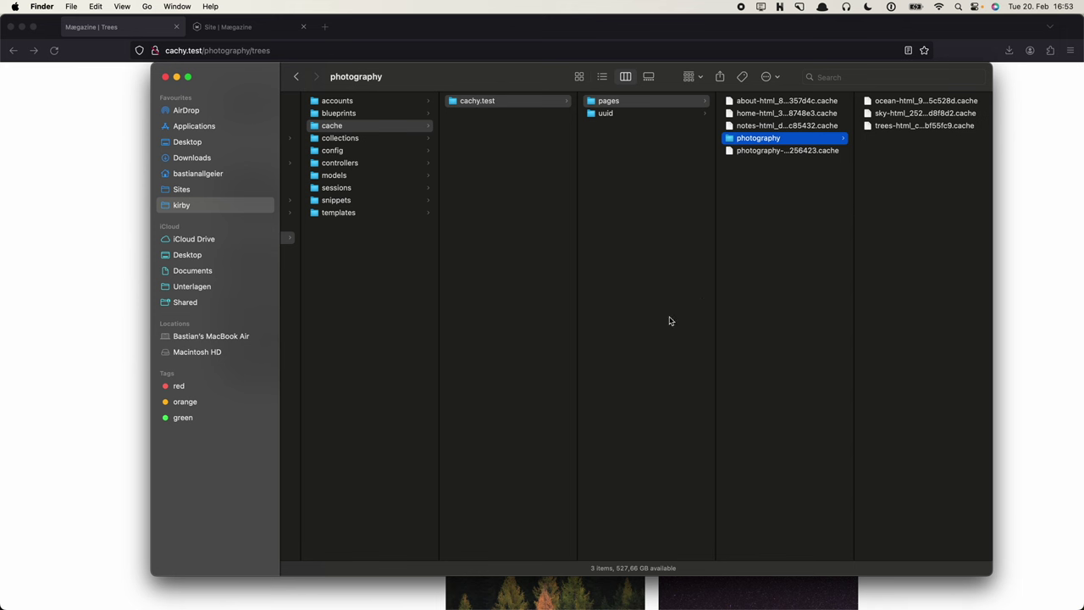
Switch back to Firefox and look over the Trees album page
key(super+Tab)
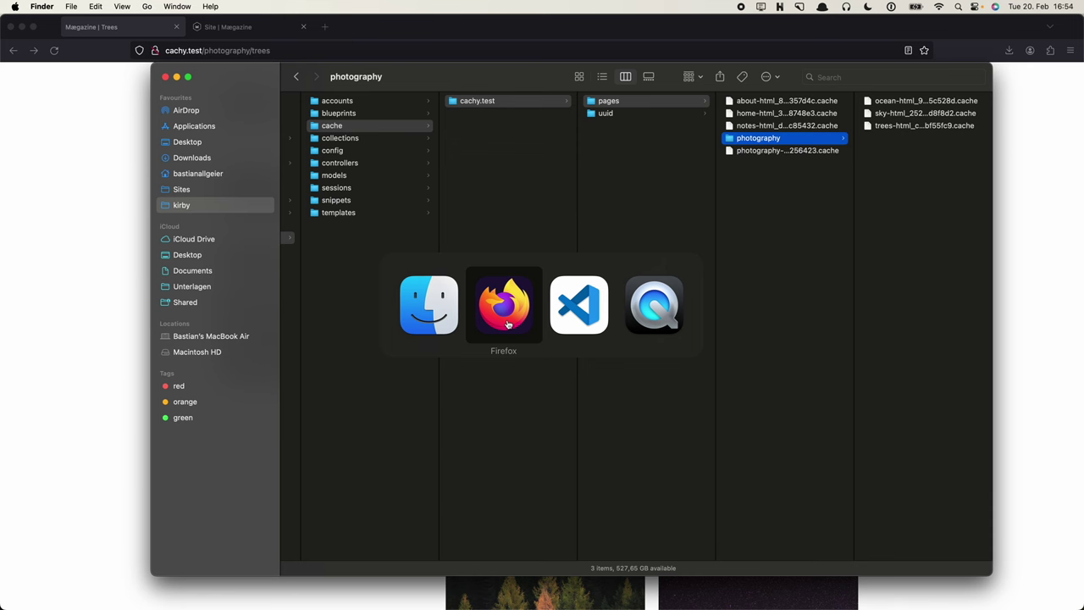
click(508, 324)
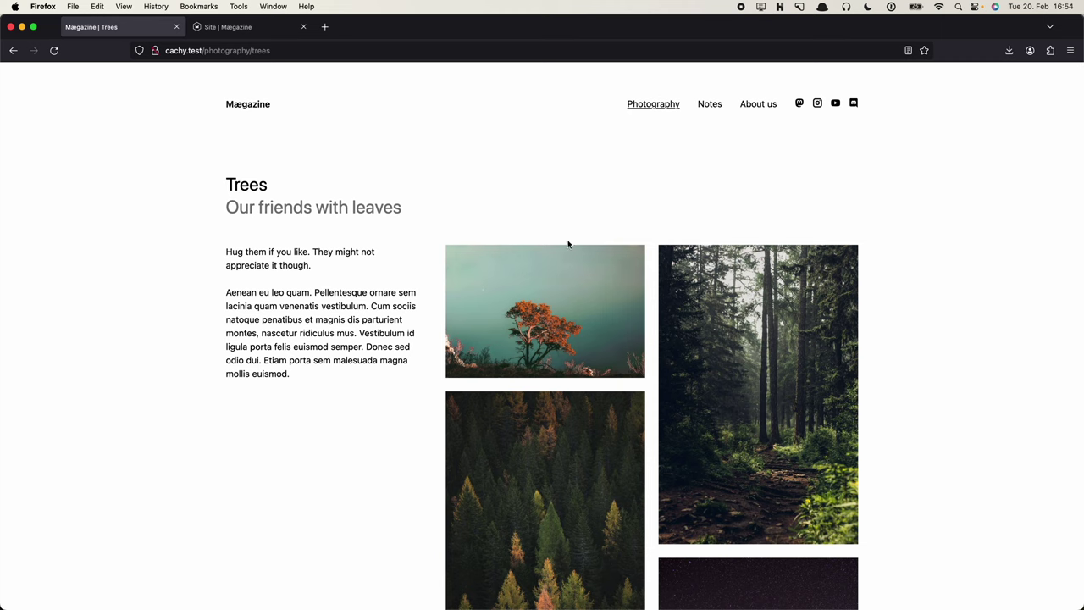
scroll(509, 267, down, 5)
scroll(509, 266, up, 5)
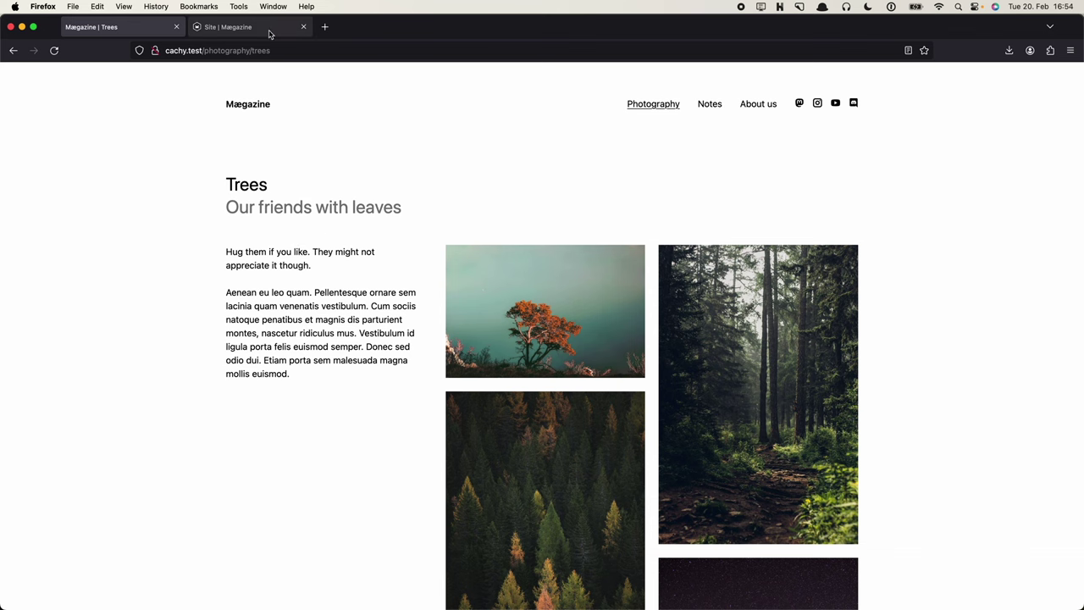
Open the Trees page in the Kirby Panel and change its title to Tree
click(242, 27)
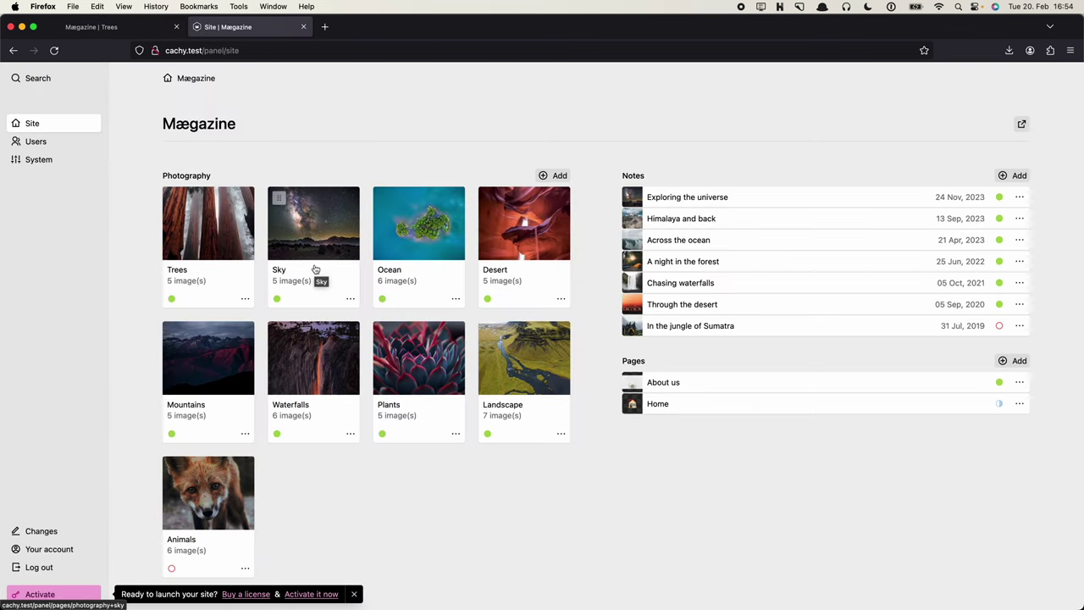
click(214, 222)
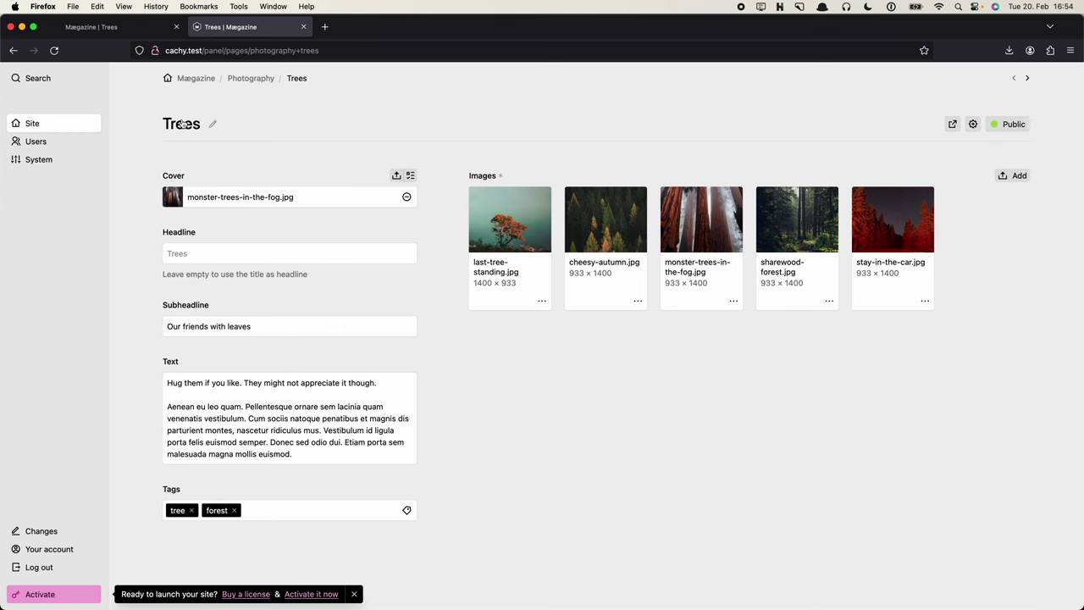
click(210, 124)
key(Right)
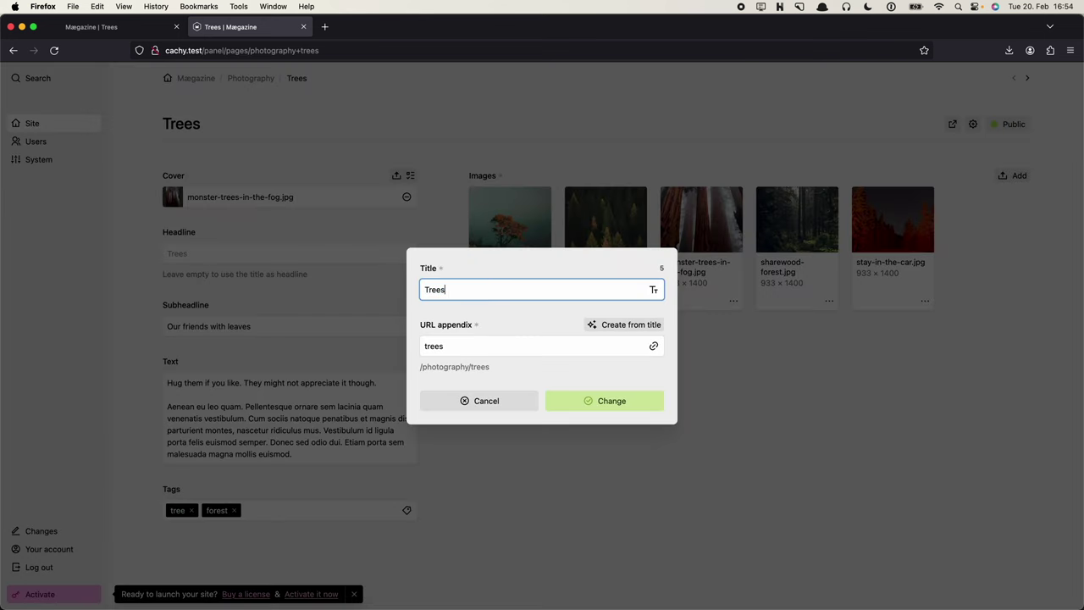
key(BackSpace)
key(Return)
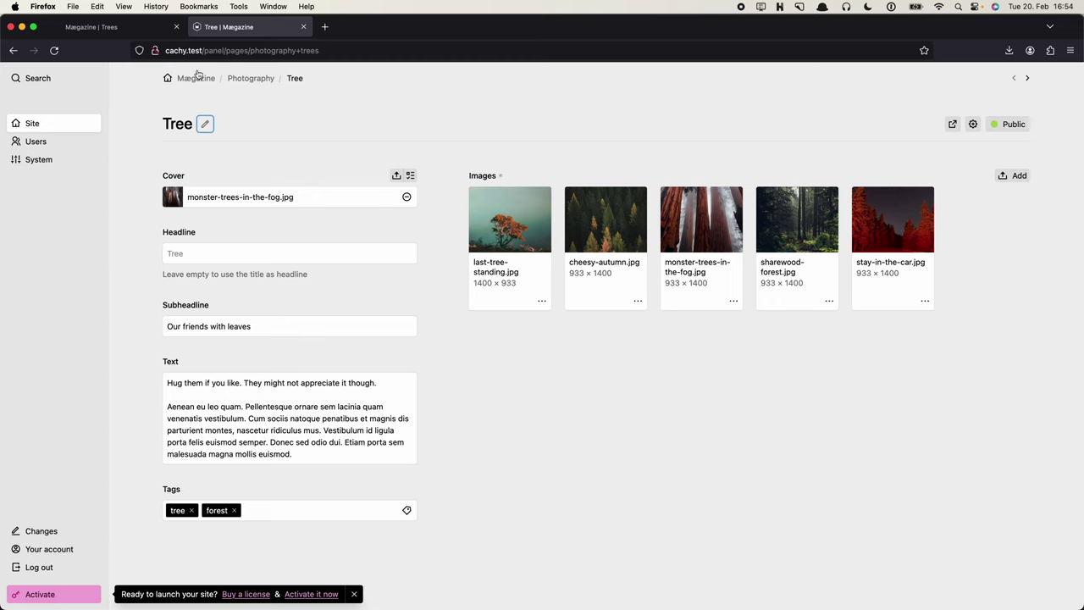
Check the album's heading on the public site, and switch to Finder to inspect the pages cache folder
click(127, 27)
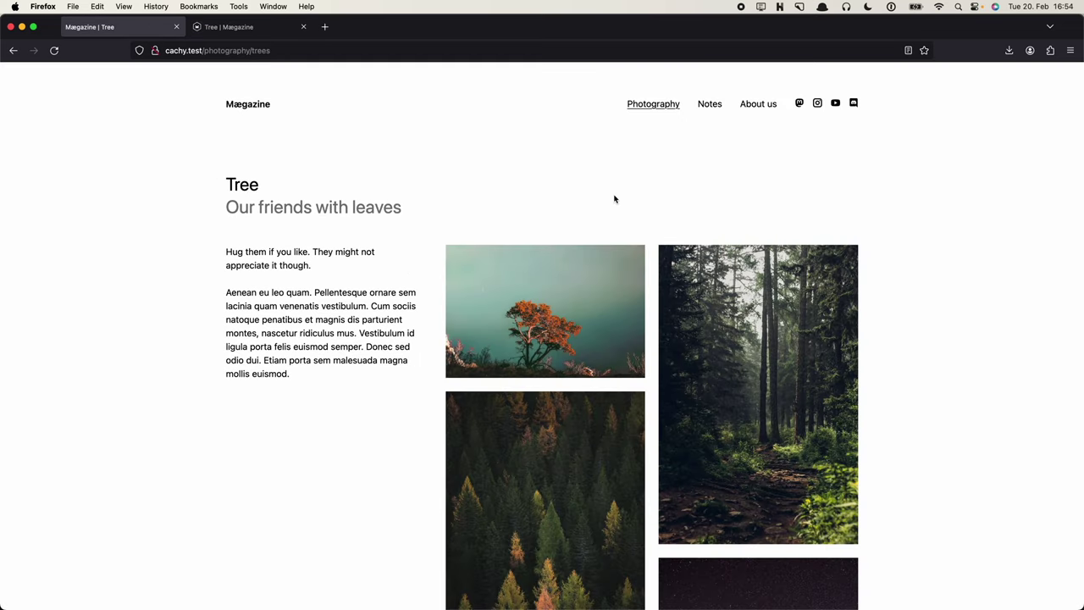
key(super+Tab)
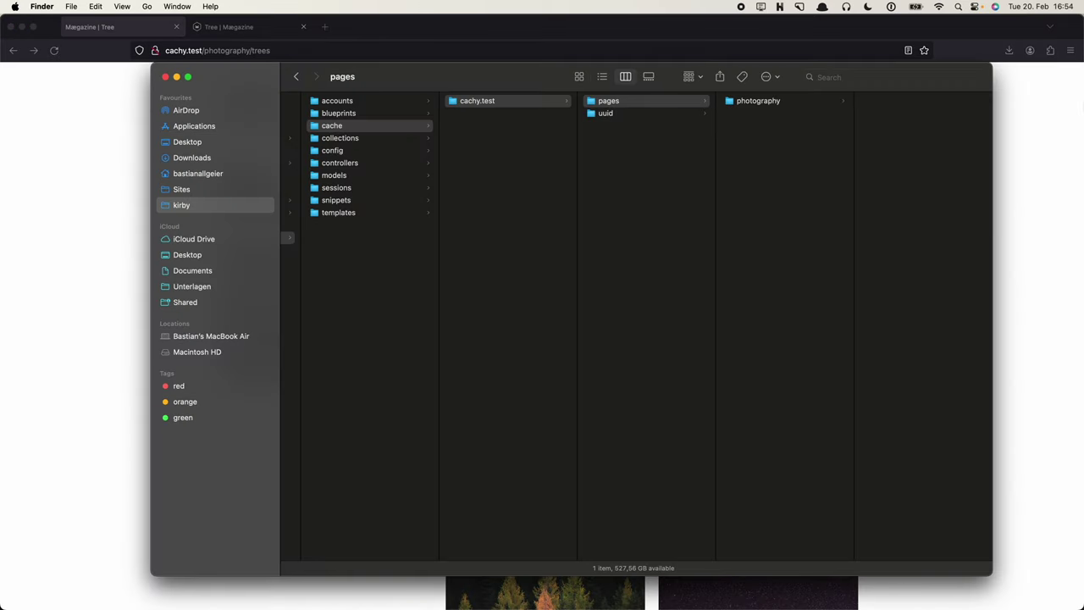
Open the photography folder in the pages cache and inspect the trees cache file
click(758, 101)
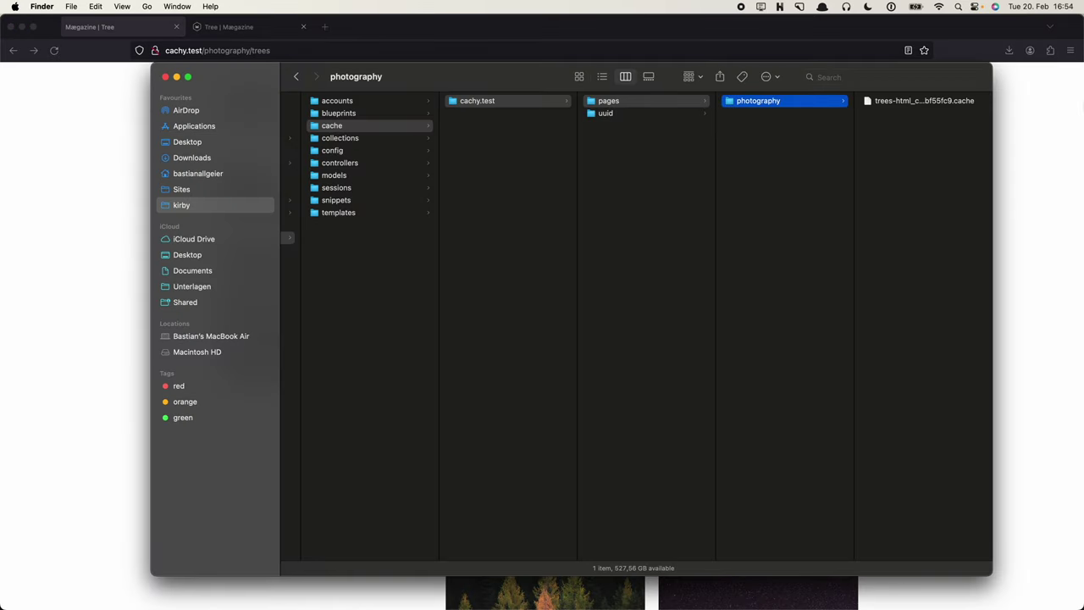
click(924, 100)
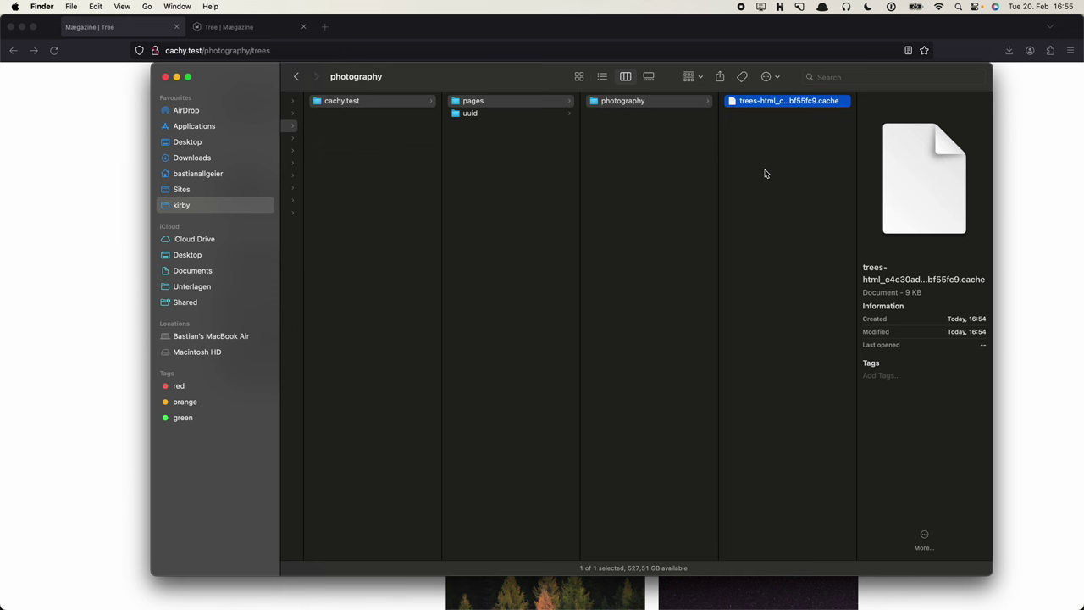
Switch to Firefox, look over the Tree album page, and open the Photography overview page
click(132, 183)
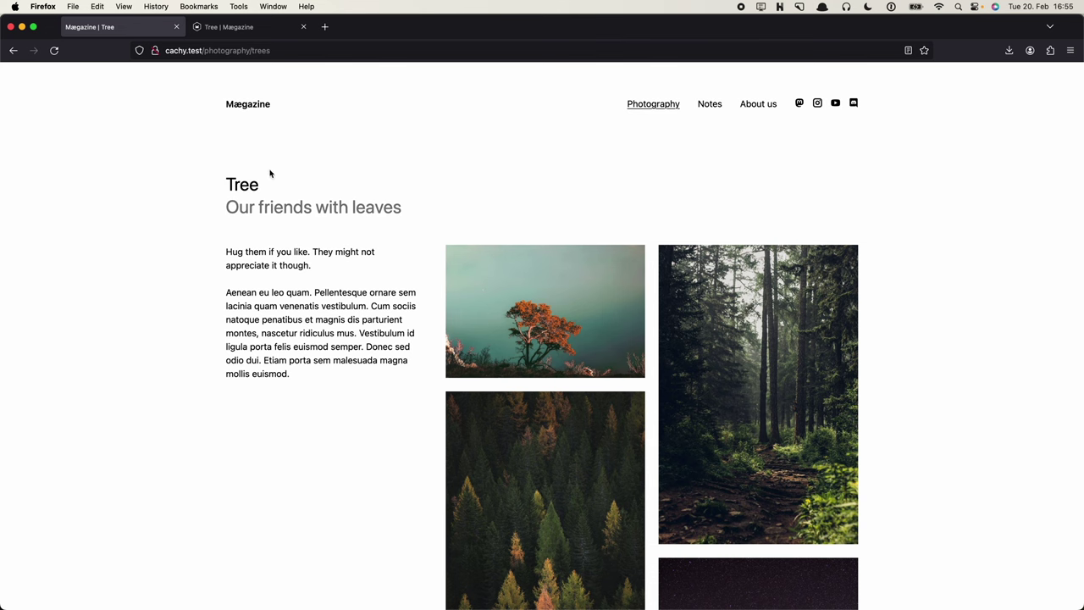
scroll(604, 325, down, 5)
scroll(604, 325, up, 5)
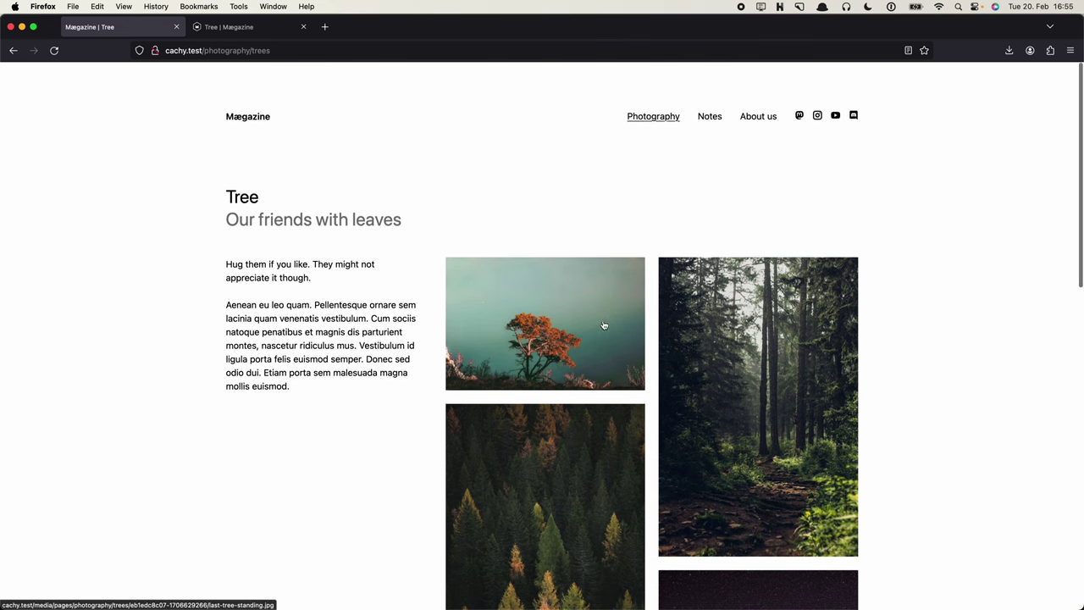
click(645, 108)
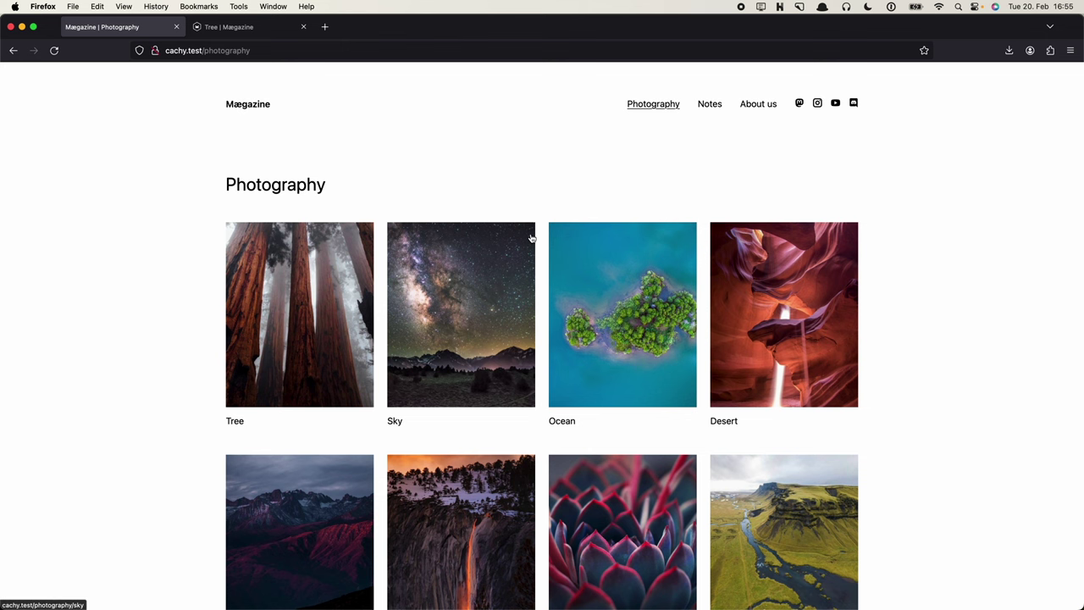
Switch to Visual Studio Code and replace the value of the pages cache option in config.php with an empty multi-line array
key(super+Tab)
key(super+Tab)
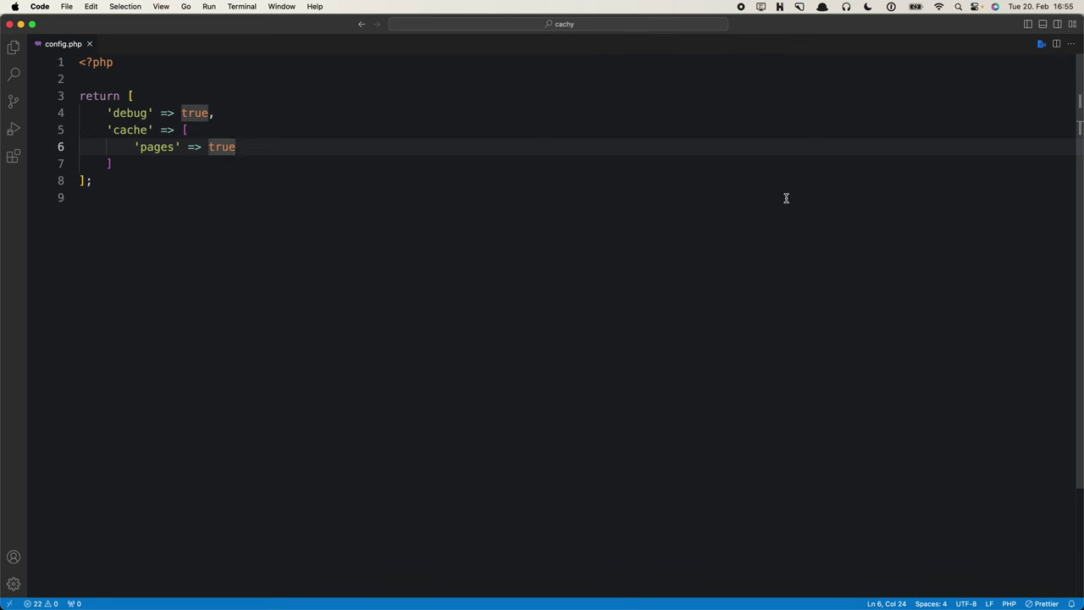
key(shift+alt+Left)
key(BackSpace)
text([)
key(Return)
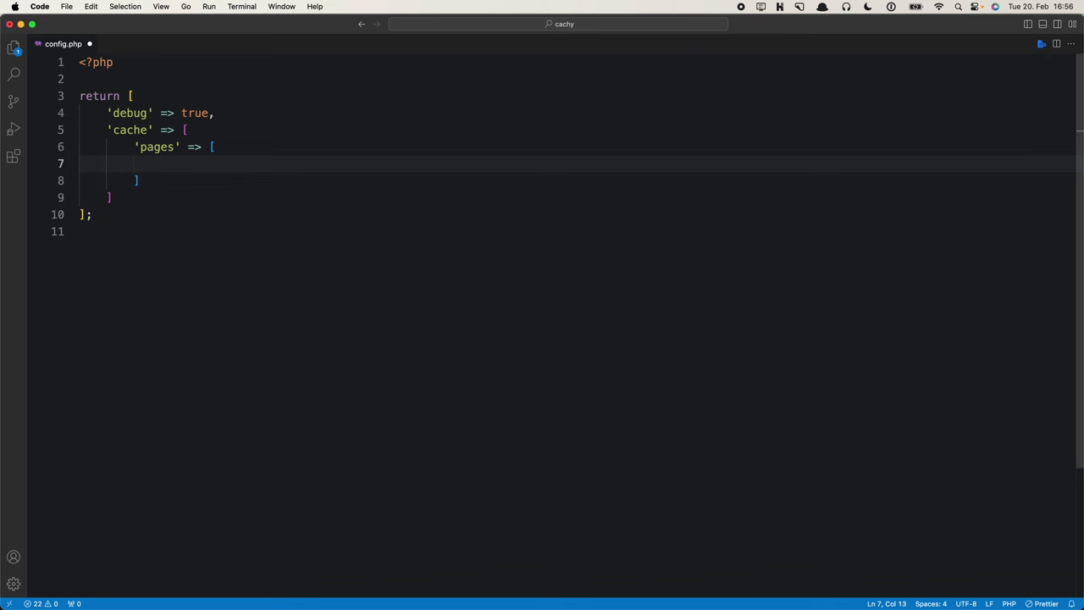
Add a 'type' option with the value 'apcu' inside the pages cache array
text('type' =>)
click(215, 147)
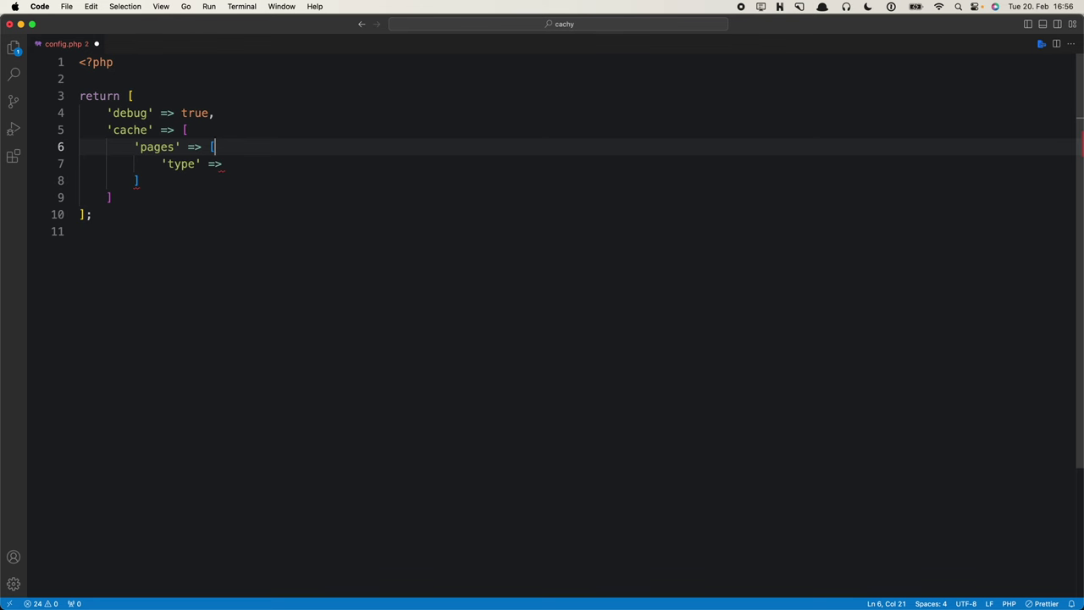
click(226, 163)
text('apcu)
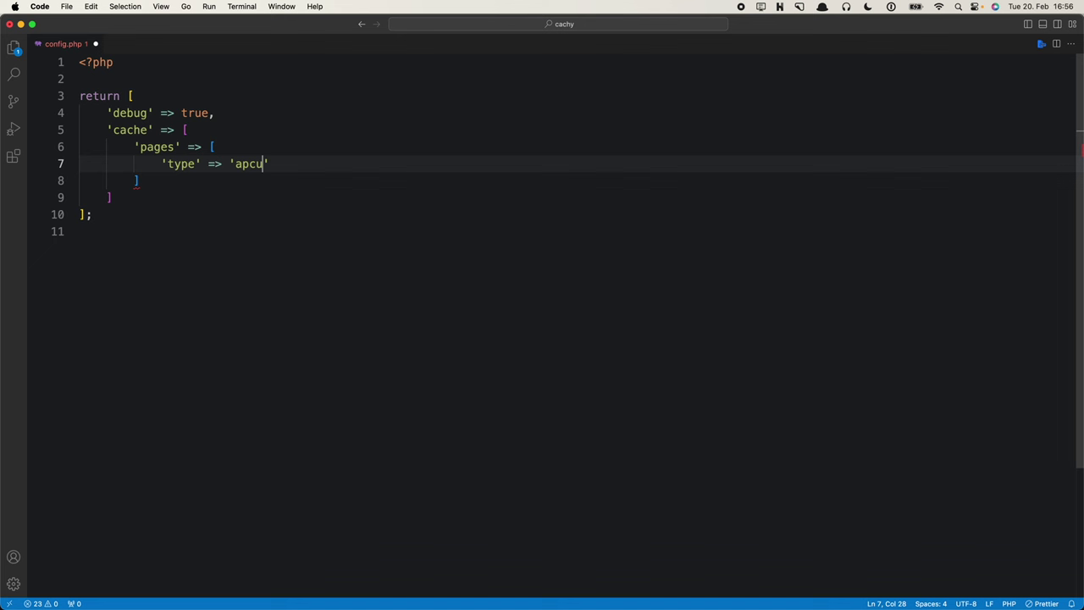
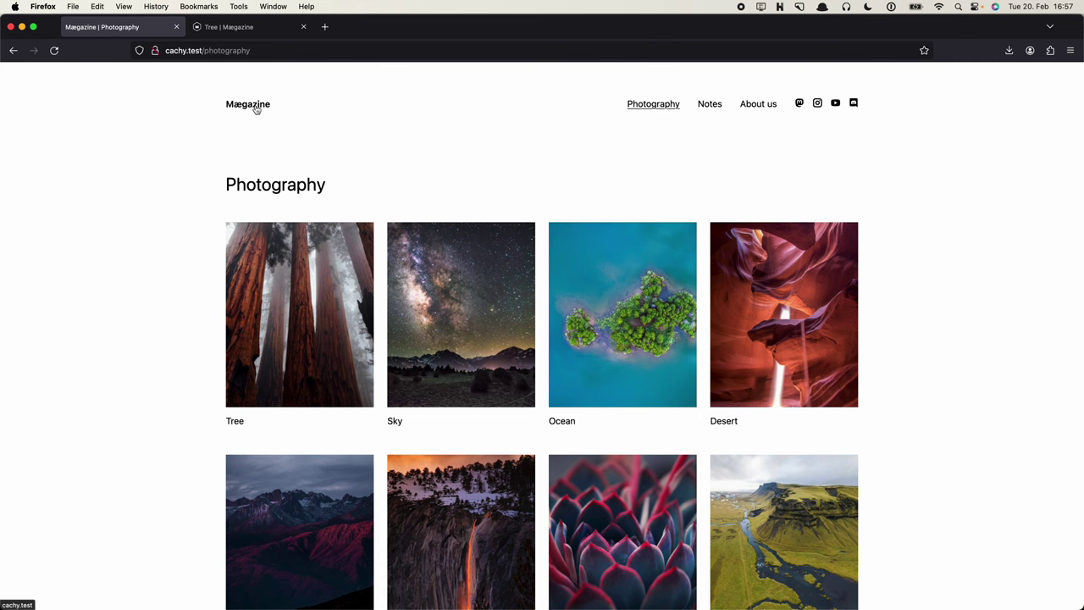
Open the site's home page and look over the album grid
click(247, 107)
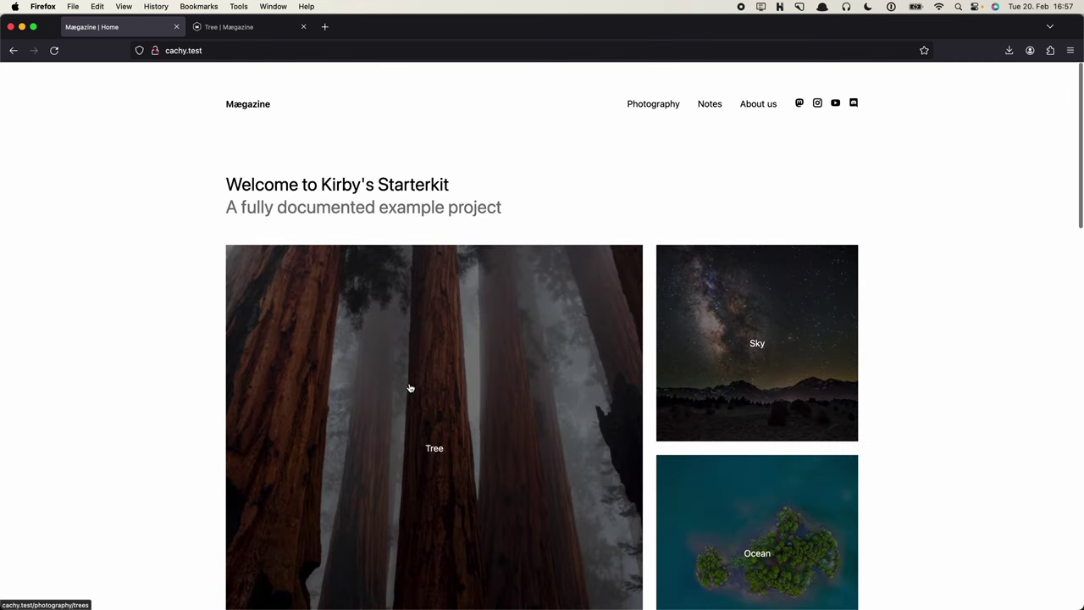
scroll(410, 388, down, 2)
scroll(410, 388, down, 6)
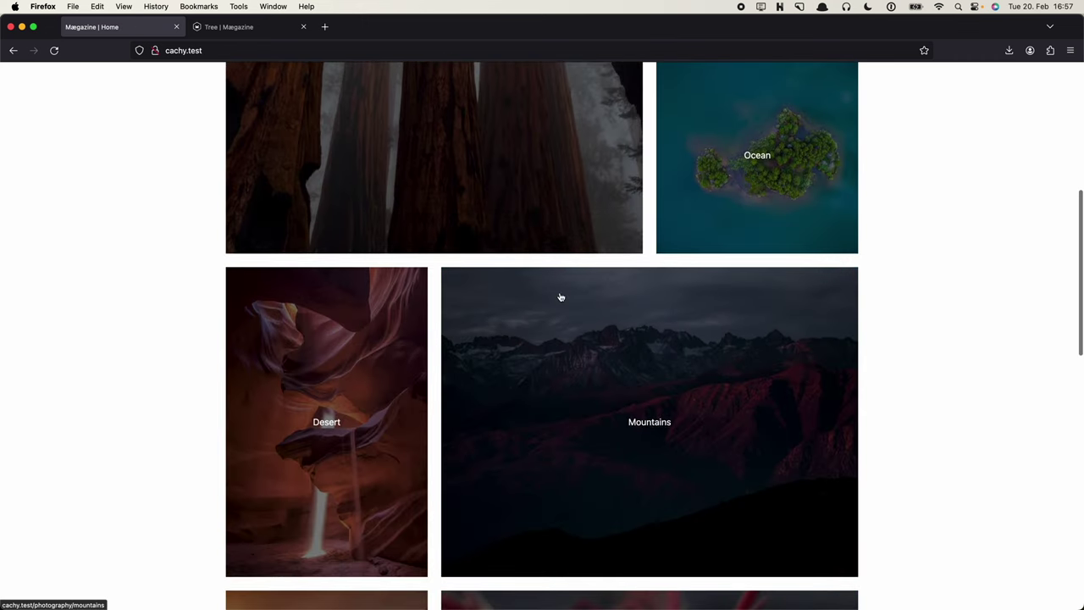
scroll(508, 424, down, 5)
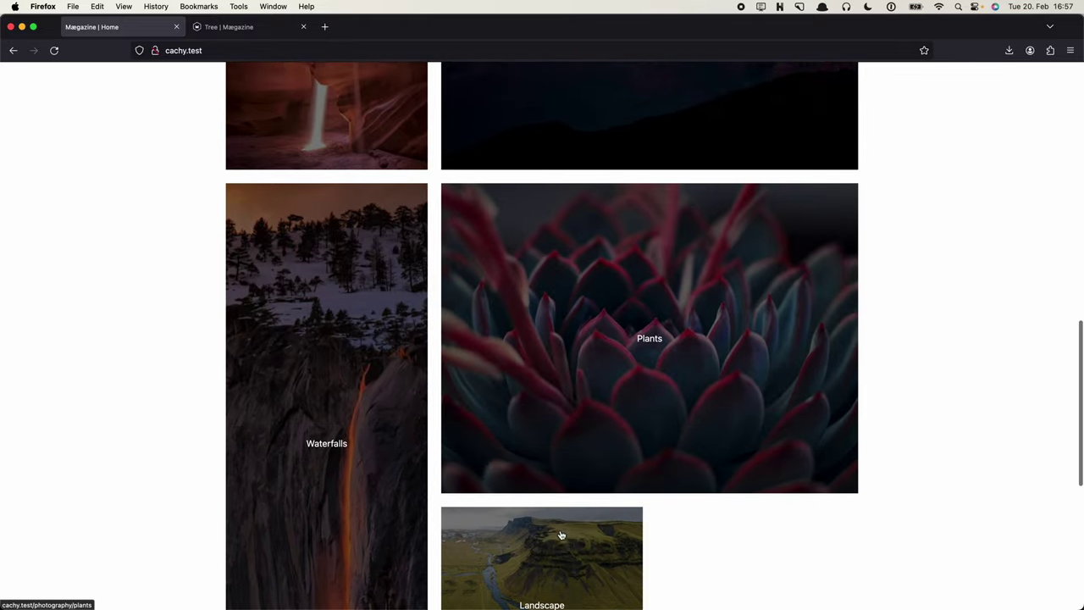
scroll(756, 465, up, 3)
scroll(757, 465, up, 10)
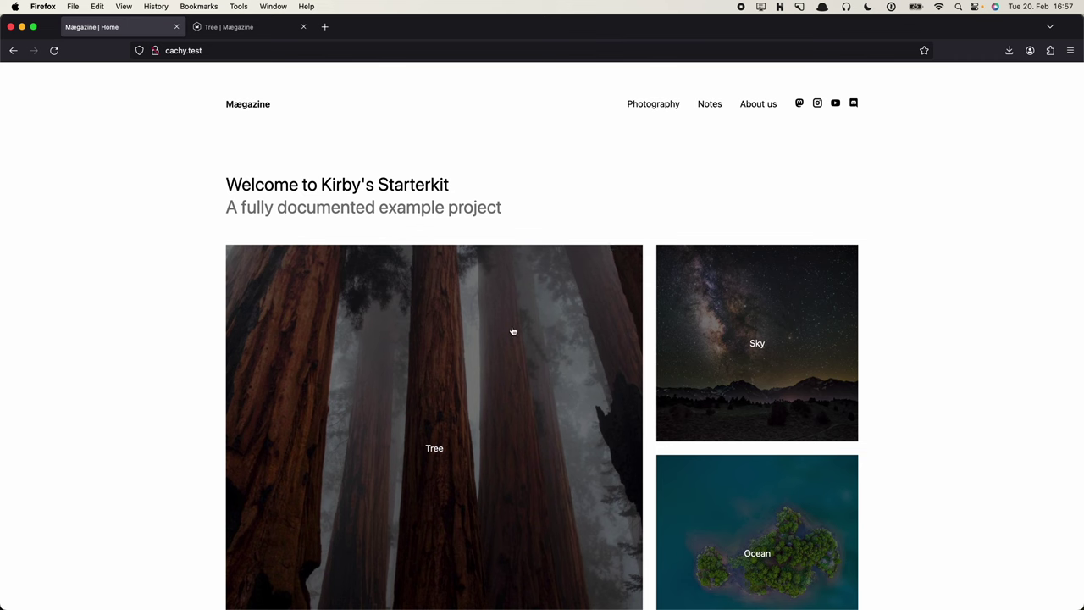
Switch to Visual Studio Code, comment out the whole pages block in config.php, and reload the home page in Firefox
key(super+Tab)
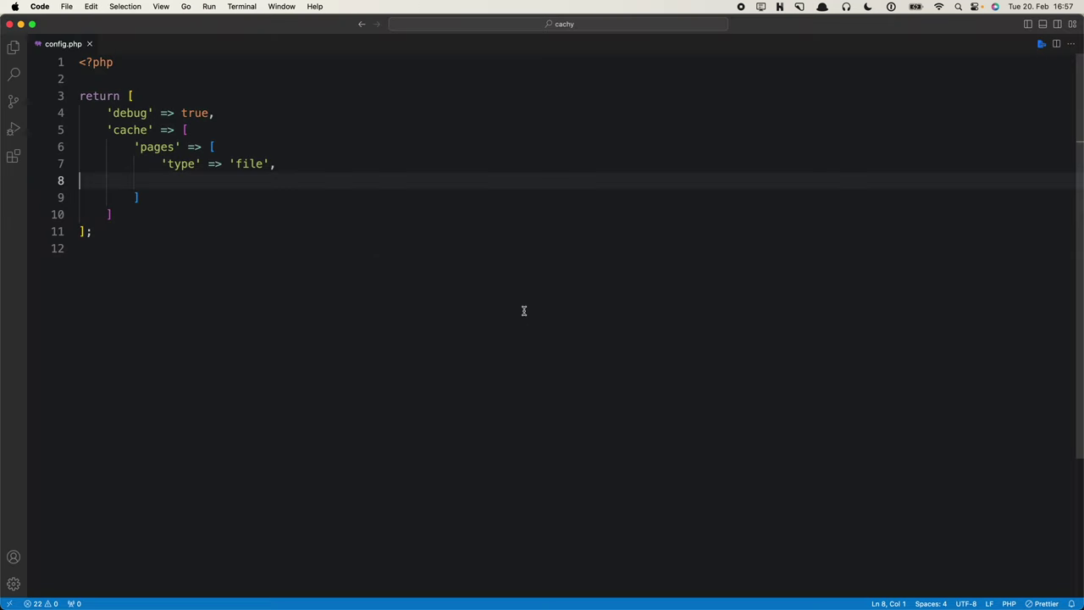
key(Up)
key(Up)
key(Down)
click(276, 163)
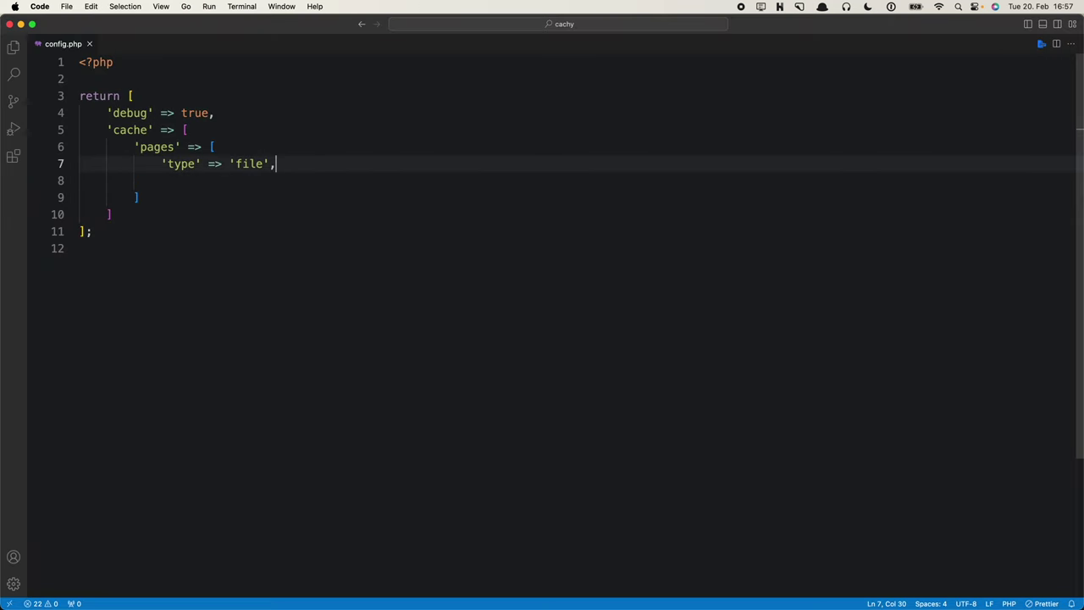
key(Up)
key(shift+Down)
key(shift+Down)
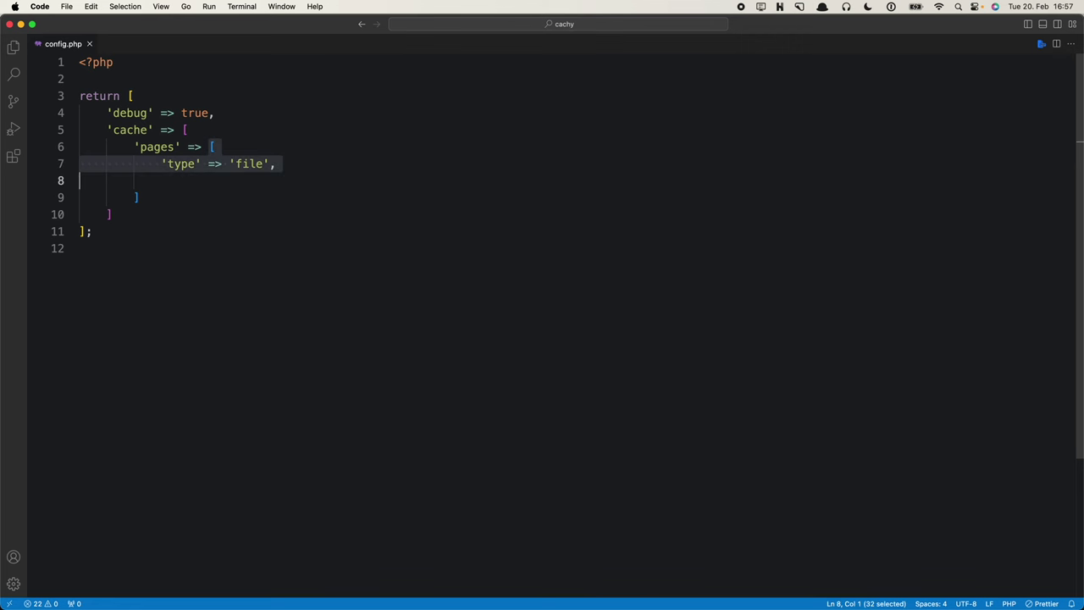
key(alt+shift+Left)
key(alt+shift+Right)
key(Right)
key(Up)
key(Up)
key(shift+Down)
key(shift+Down)
key(shift+Down)
key(shift+Down)
key(shift+Down)
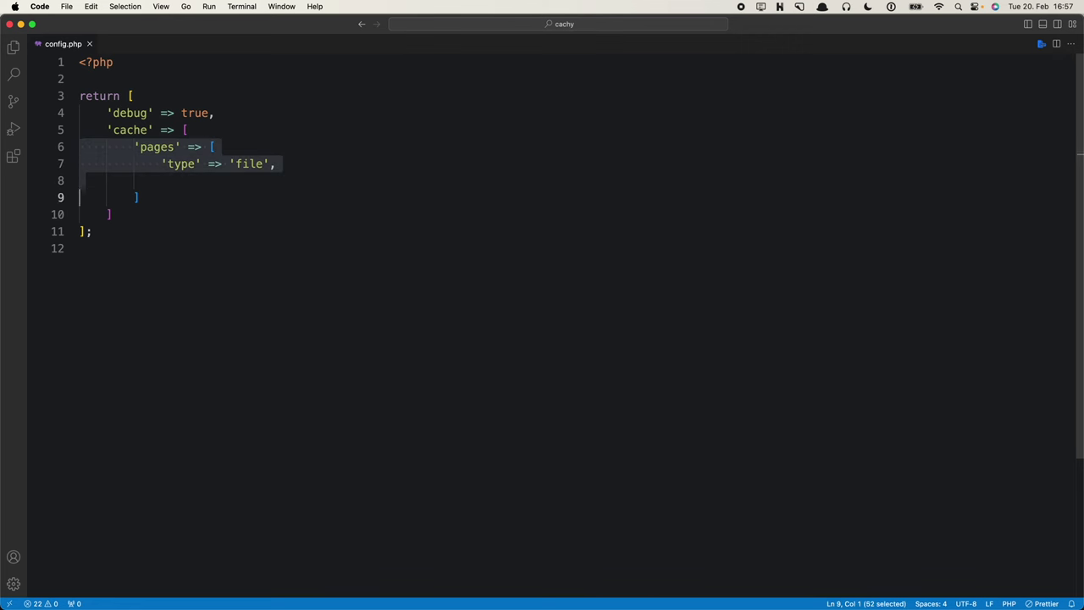
key(shift+Up)
key(super+slash)
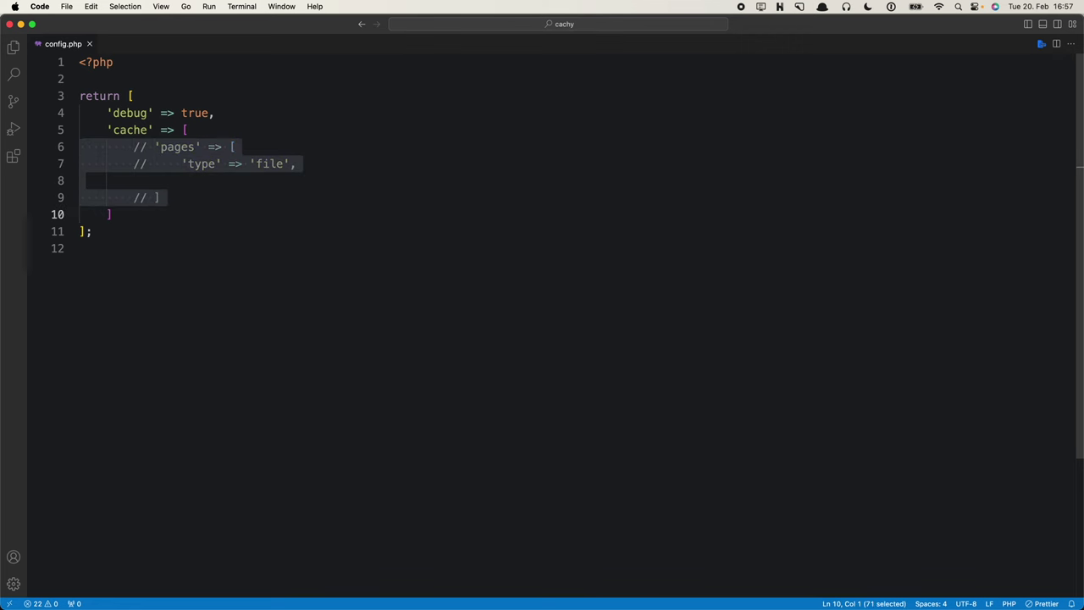
key(super+Tab)
key(super+r)
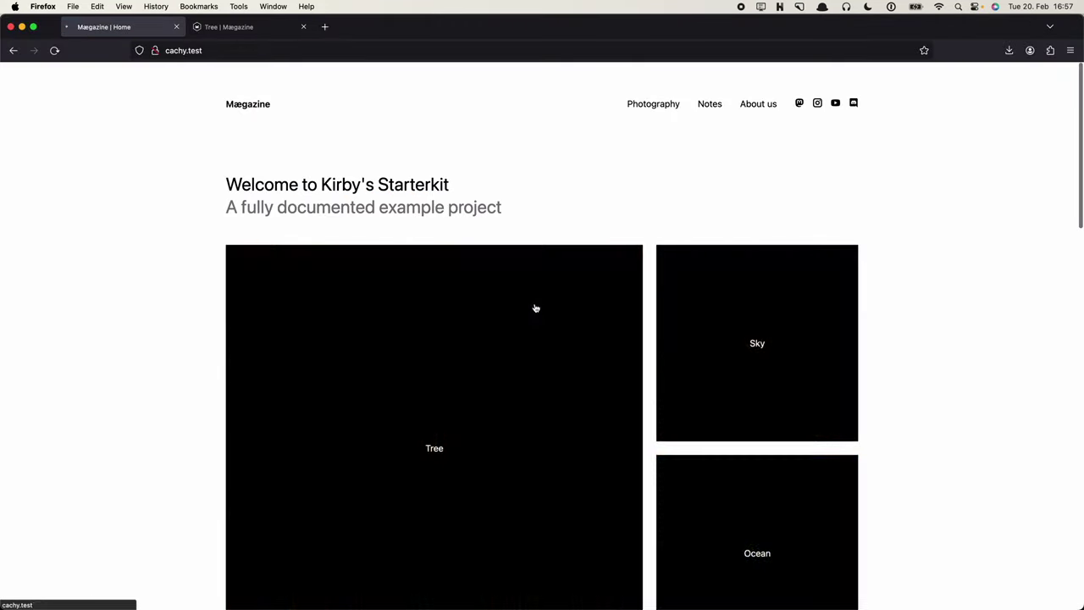
Switch to Finder and open home.php from the site's templates folder in Visual Studio Code
key(super+Tab)
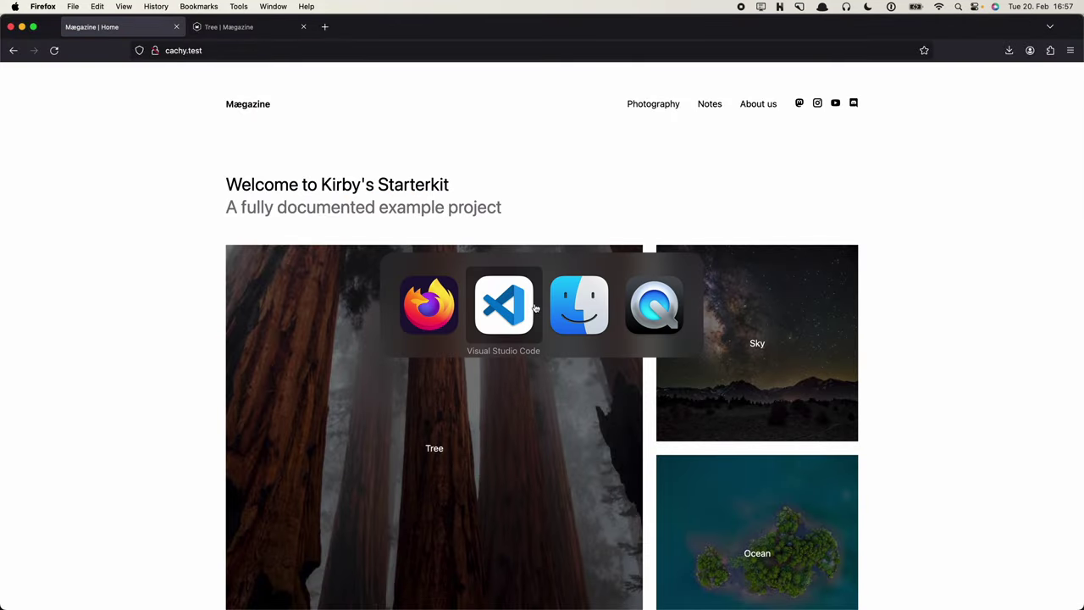
key(super+Tab)
key(Left)
key(Left)
key(Left)
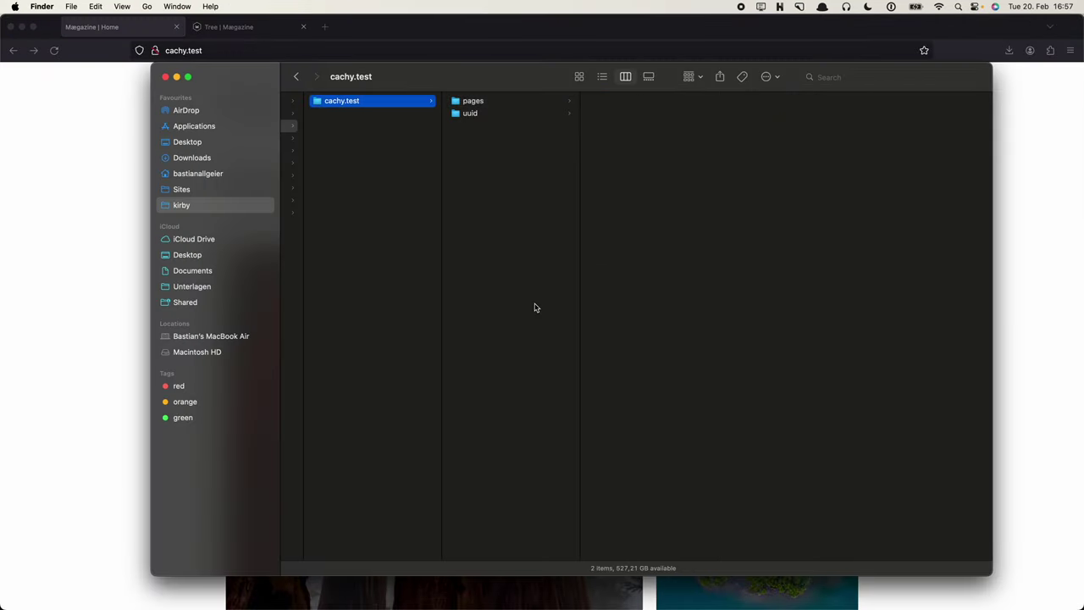
key(Left)
key(s)
key(Down)
key(Down)
key(Right)
key(Down)
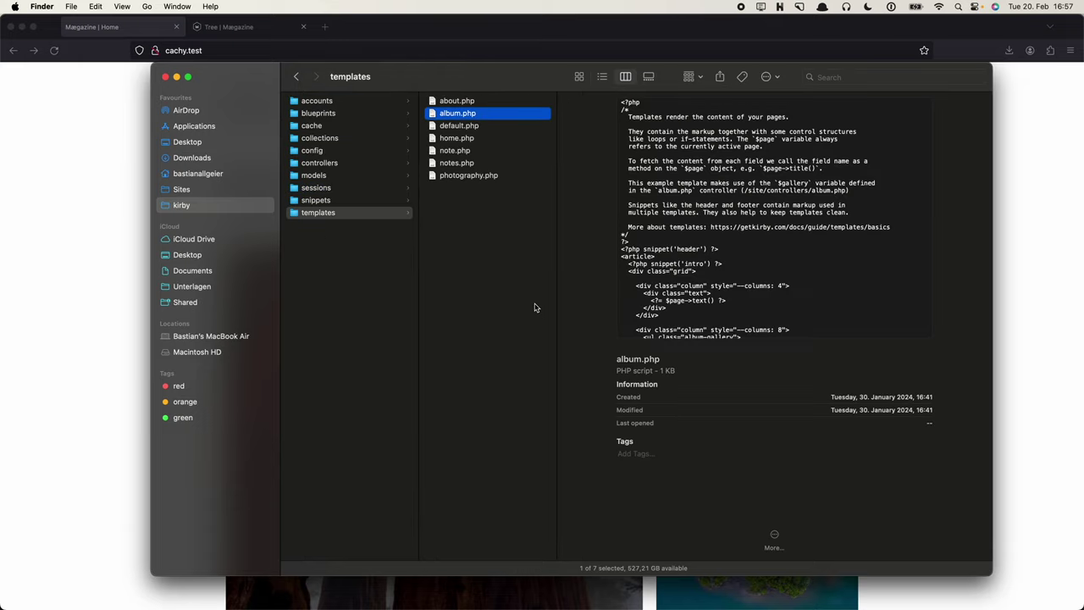
key(Down)
key(Down)
key(super+Tab)
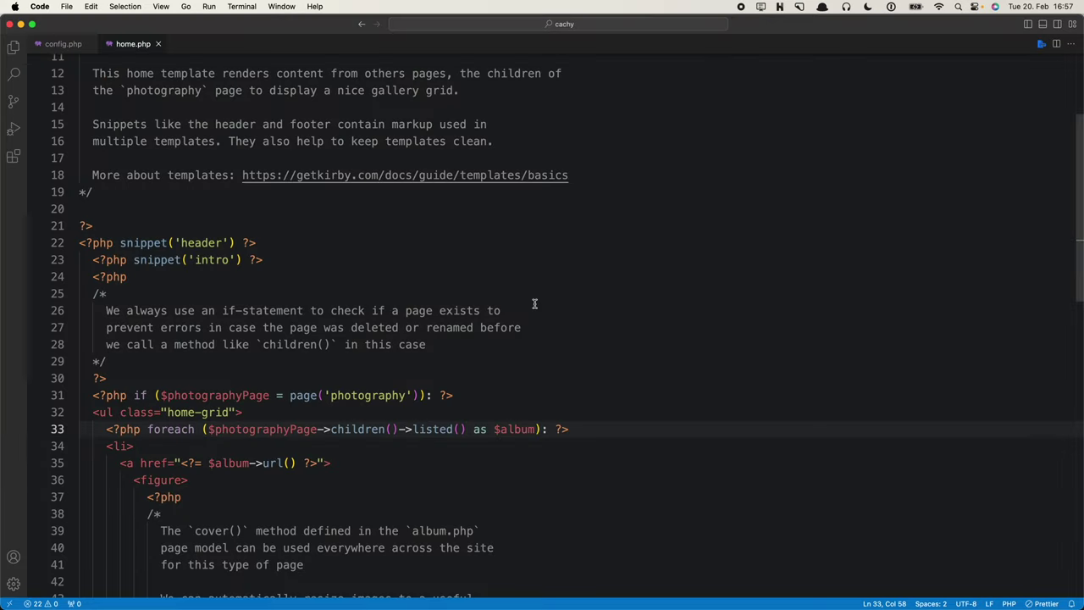
Append ->shuffle() after listed() in the foreach loop over the photography page's children in home.php and save the file
scroll(498, 314, down, 4)
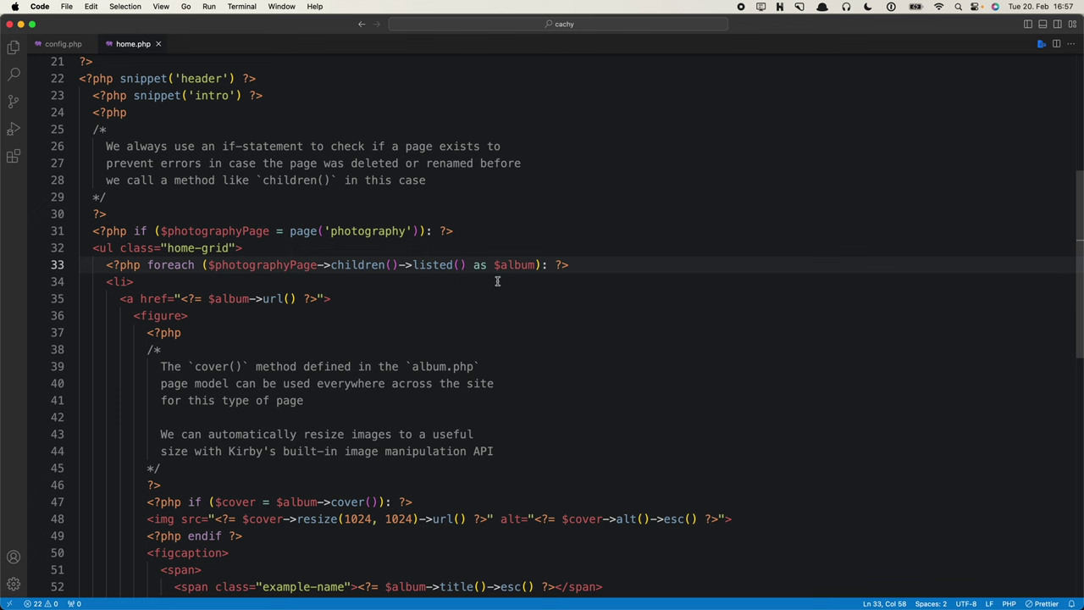
text(->shuffl)
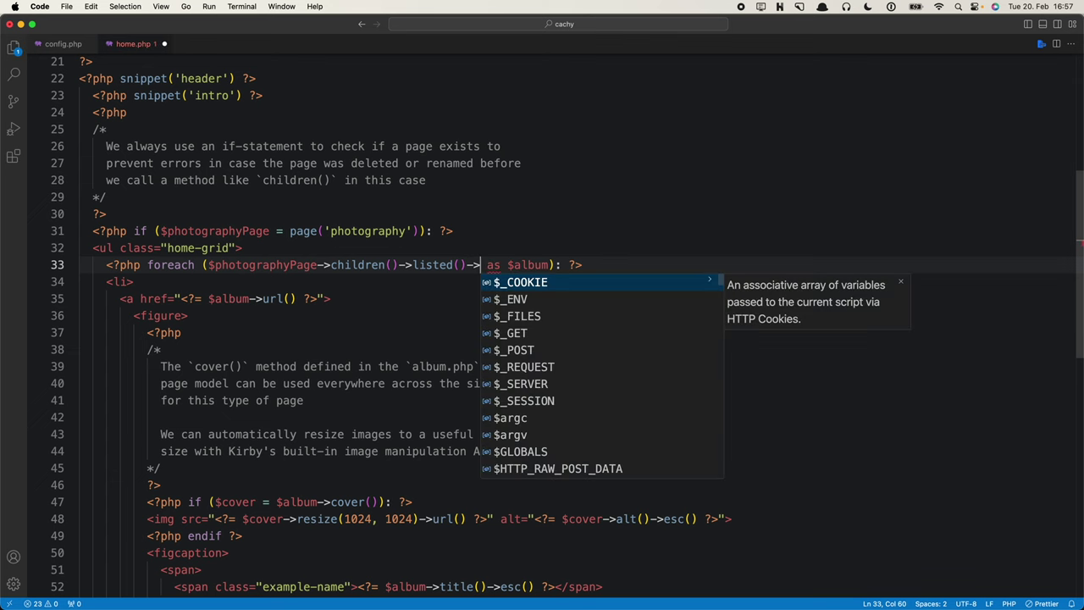
key(Tab)
key(super+s)
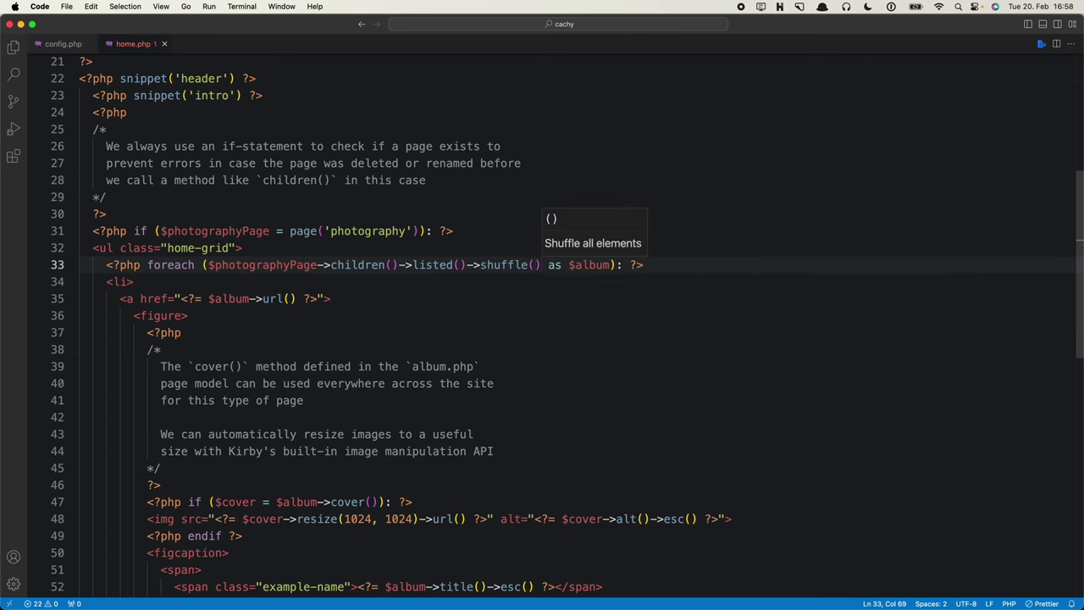
click(544, 335)
mouse_move(511, 262)
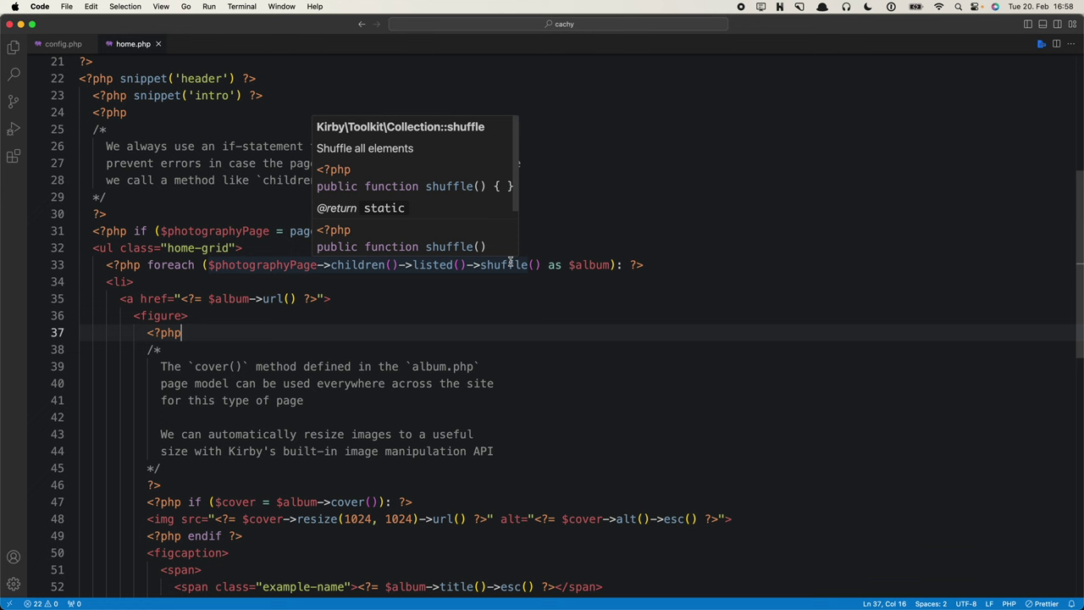
mouse_move(386, 276)
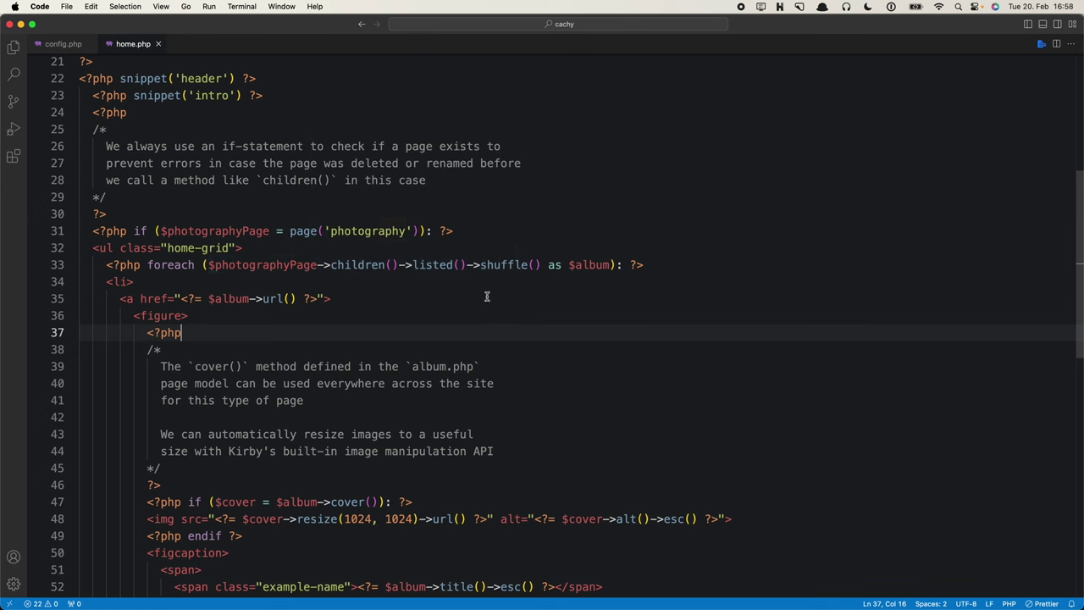
Switch to Firefox and reload the home page repeatedly to check the order of the albums in the grid
key(super+Tab)
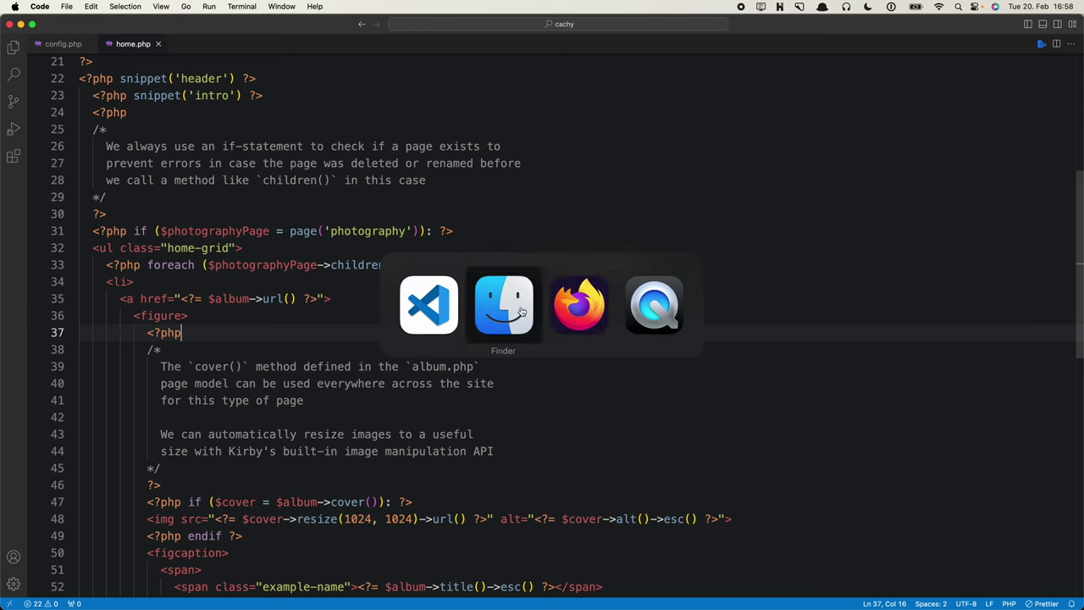
key(super+Tab)
key(super+r)
key(super+r)
key(super+r)
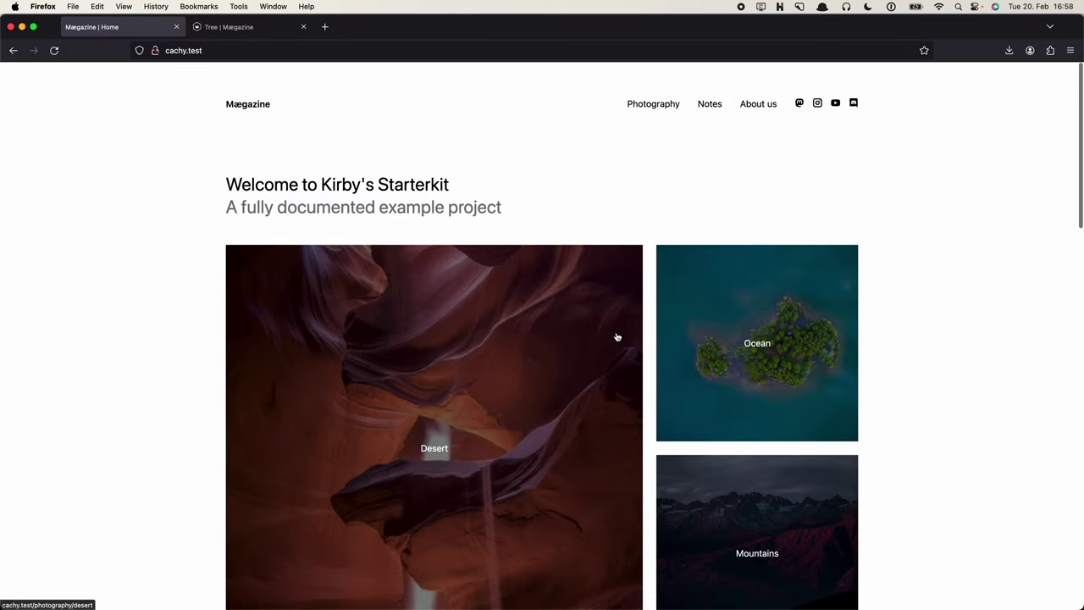
key(super+r)
key(super+r)
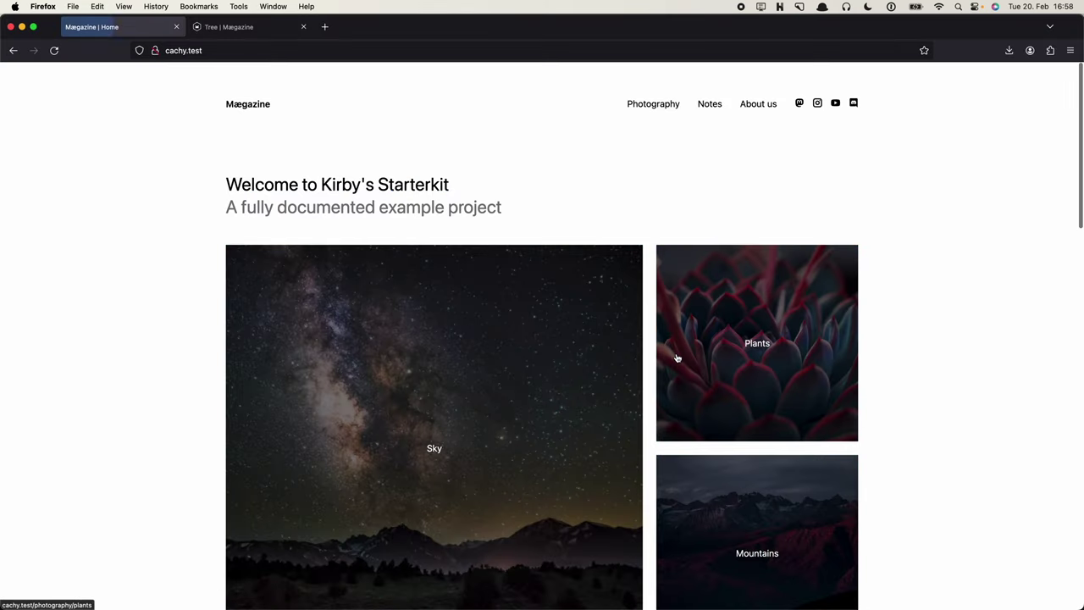
scroll(678, 358, down, 3)
key(super+r)
key(super+r)
key(super+r)
key(super+r)
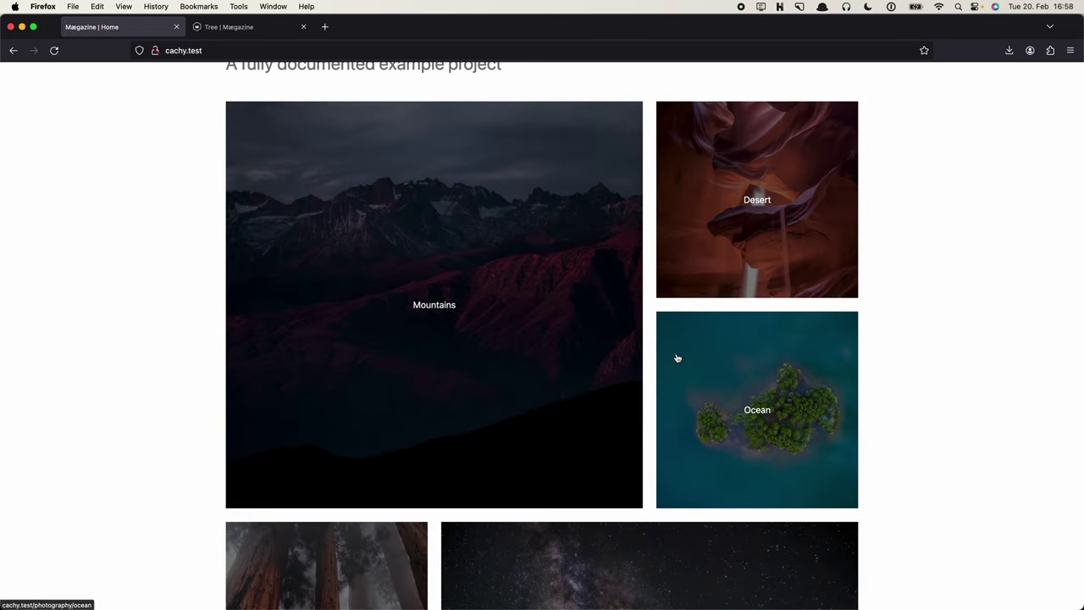
key(super+r)
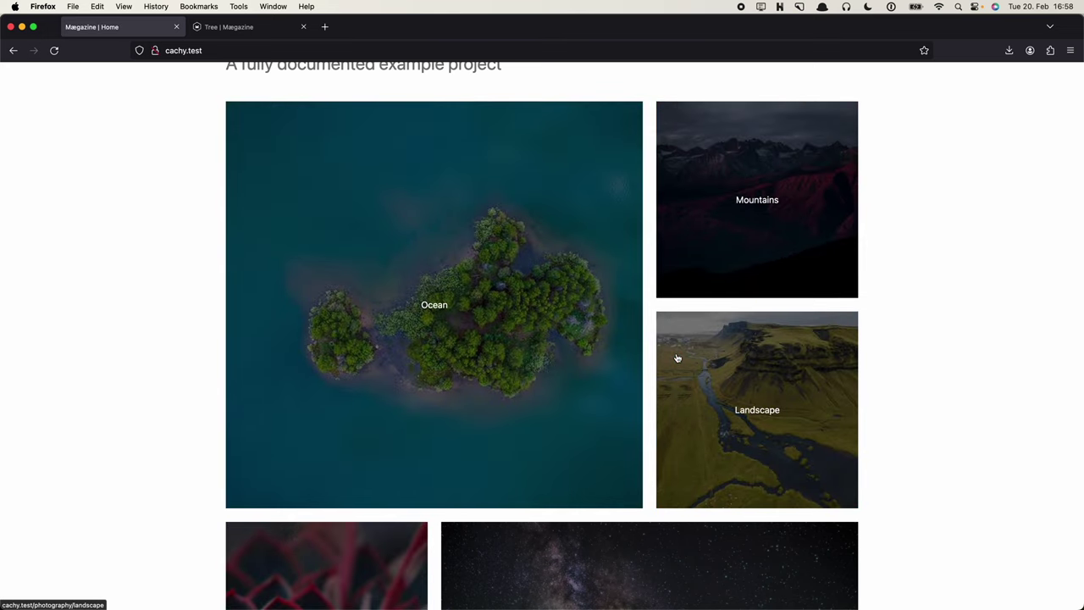
scroll(540, 138, up, 3)
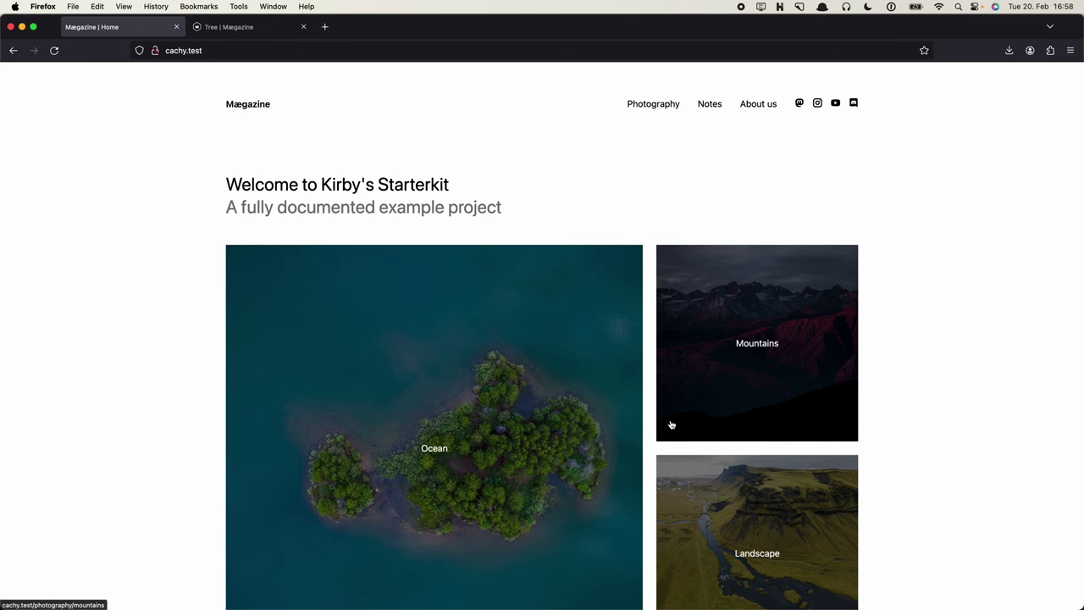
Switch to Visual Studio Code and uncomment the pages block in config.php
scroll(671, 425, down, 2)
key(super+Tab)
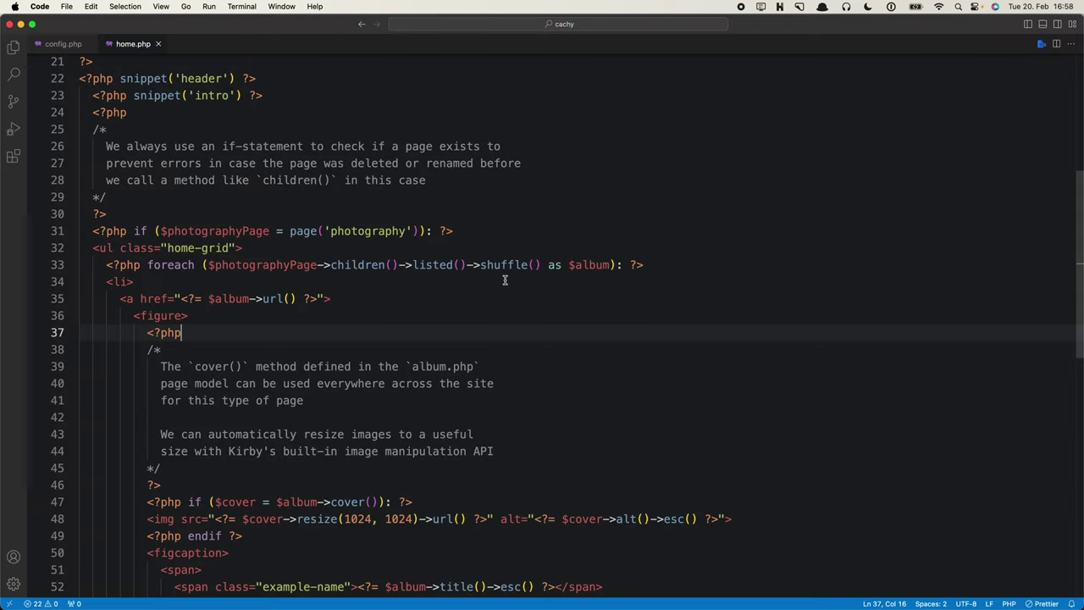
key(ctrl+Tab)
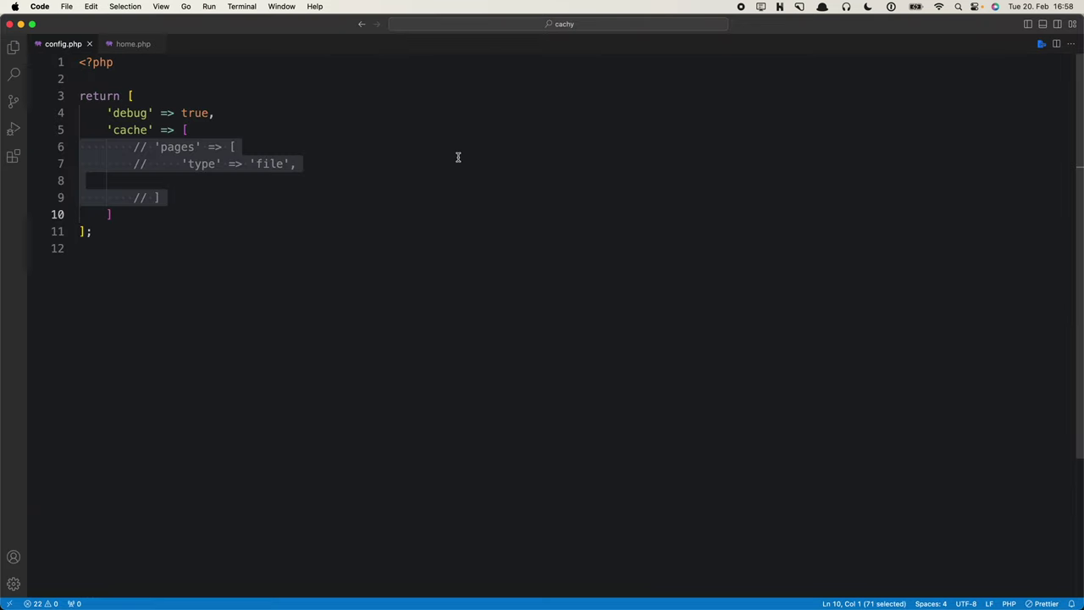
key(super+slash)
key(Left)
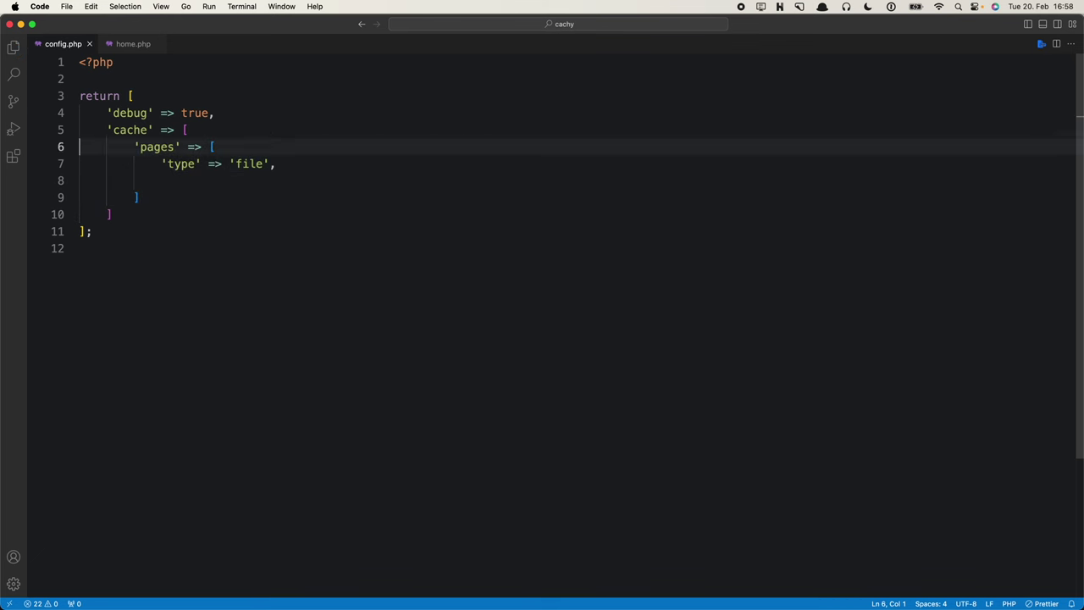
Remove the empty line from the pages block, save config.php, and reload the home page in Firefox
key(Down)
key(Down)
key(BackSpace)
key(Home)
key(Home)
key(super+s)
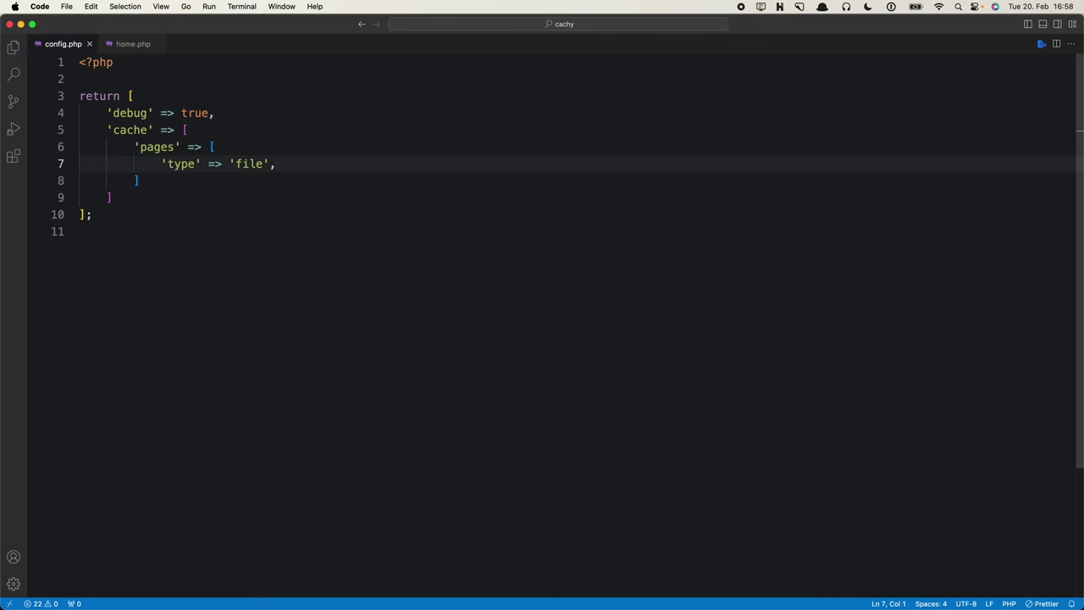
key(super+Tab)
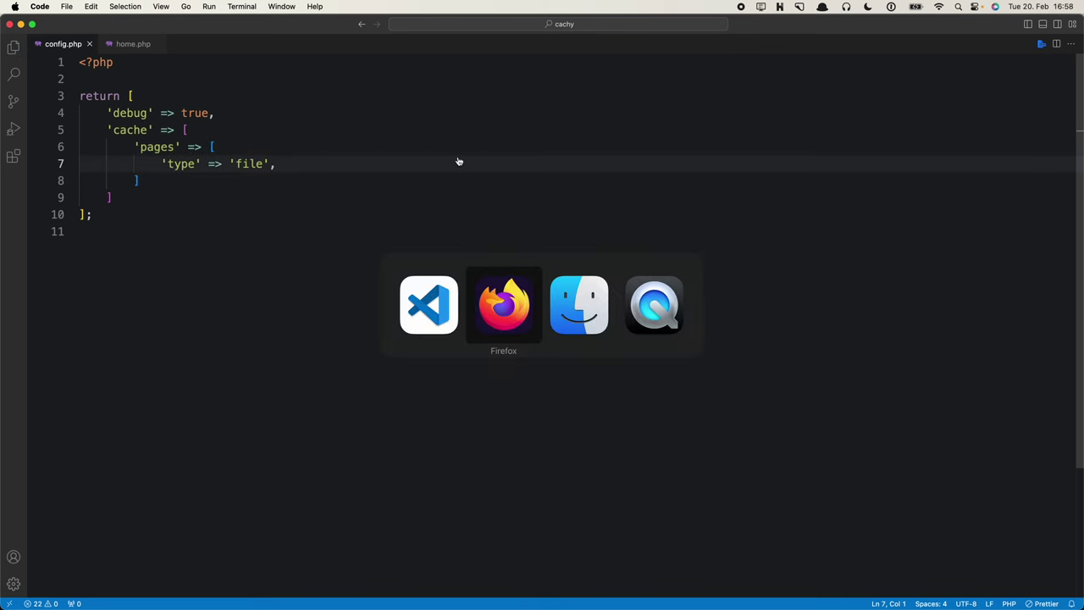
key(super+r)
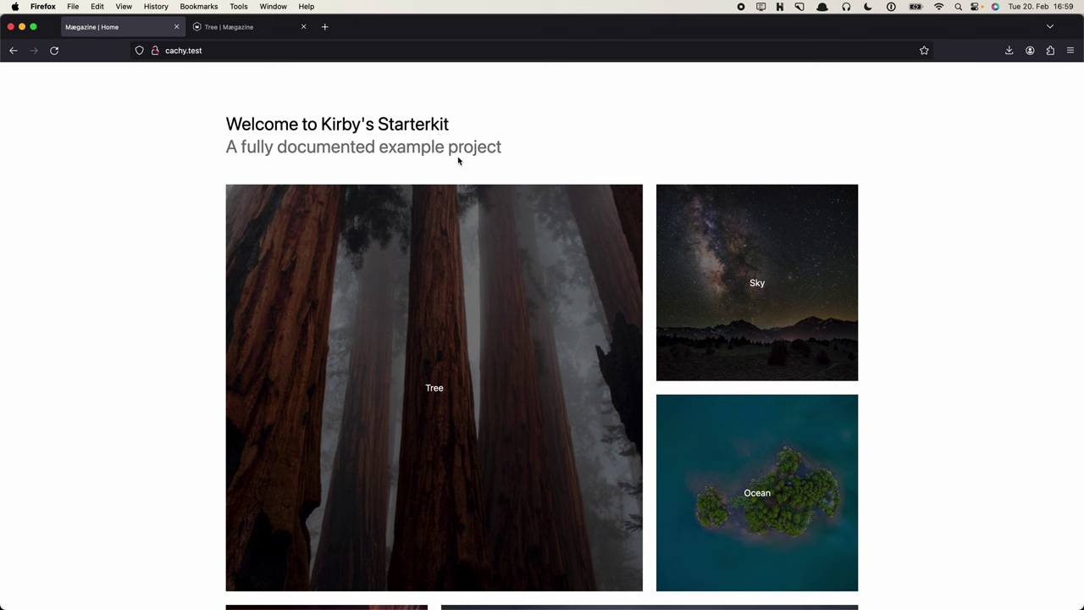
Switch to Visual Studio Code and add an 'ignore' option with an empty function () {} below the 'type' entry in the pages block
key(super+Tab)
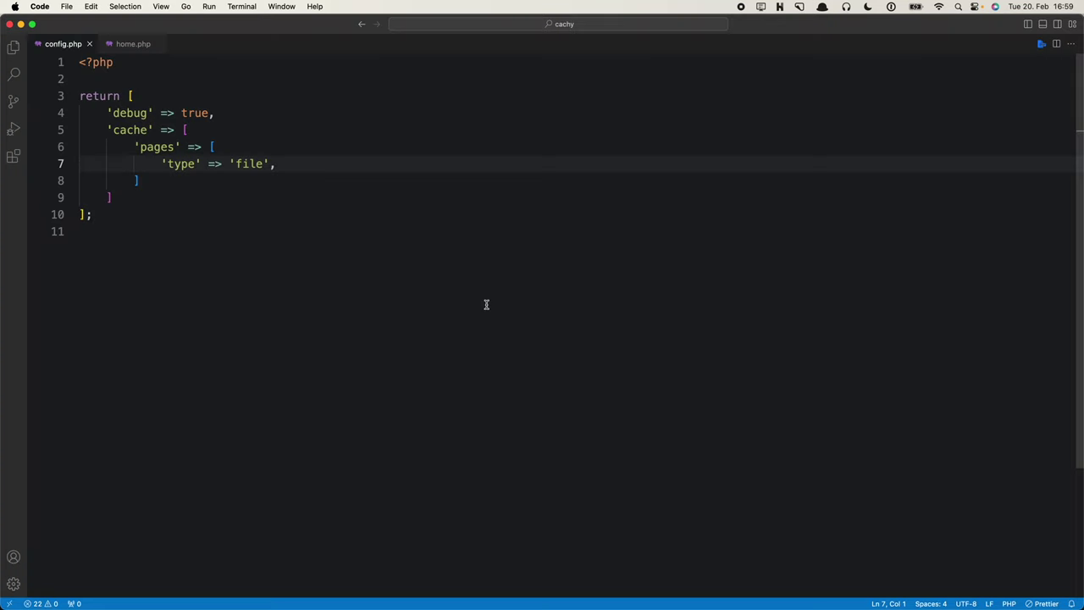
key(Return)
key(Tab)
key(Tab)
key(Tab)
text('ig)
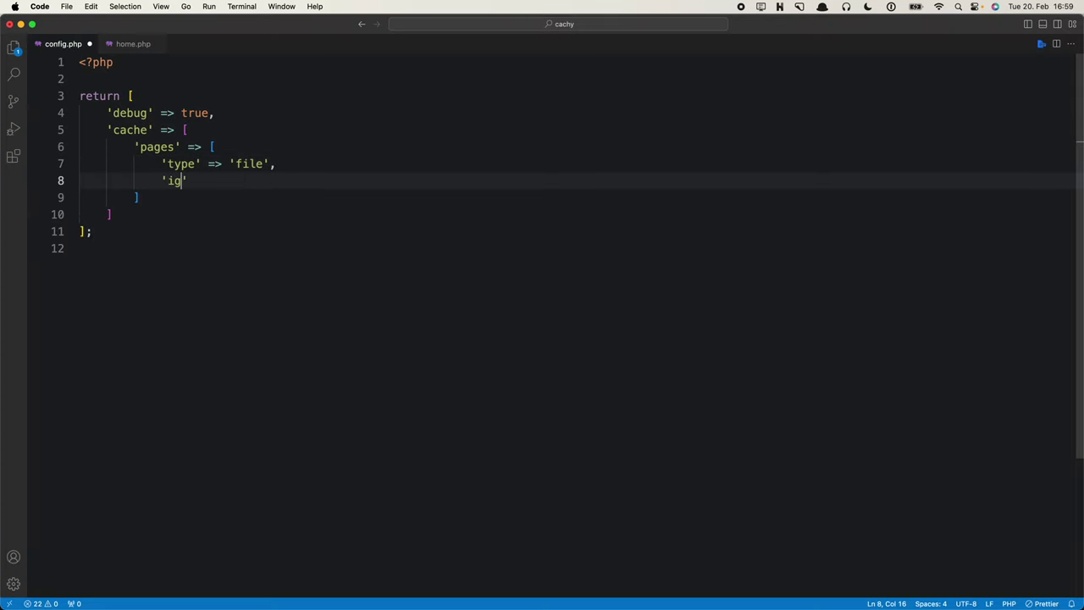
text(nore' => functi)
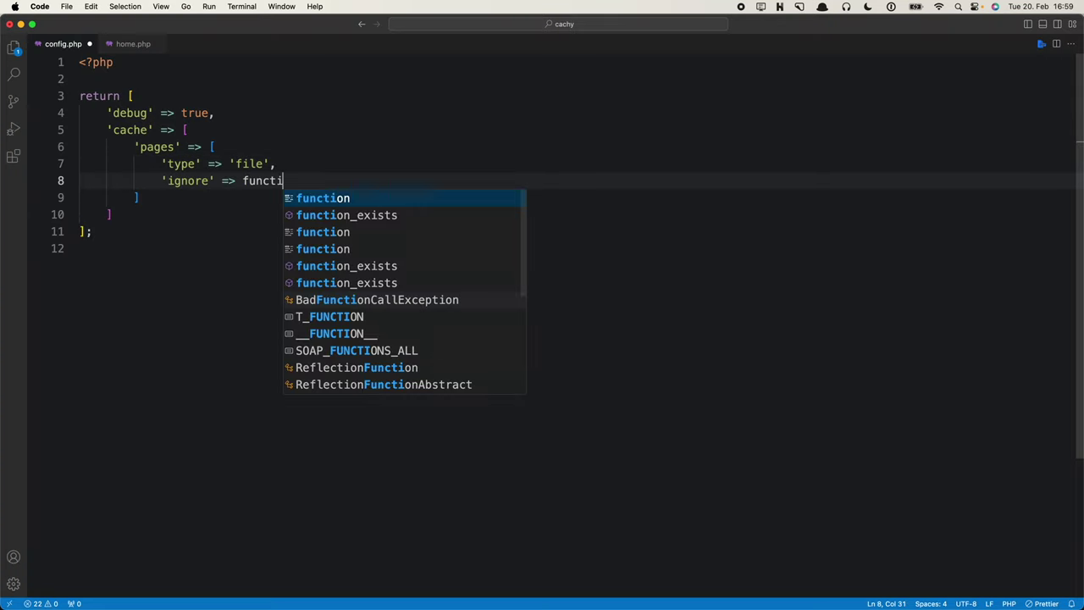
text(on () {)
key(Return)
key(Down)
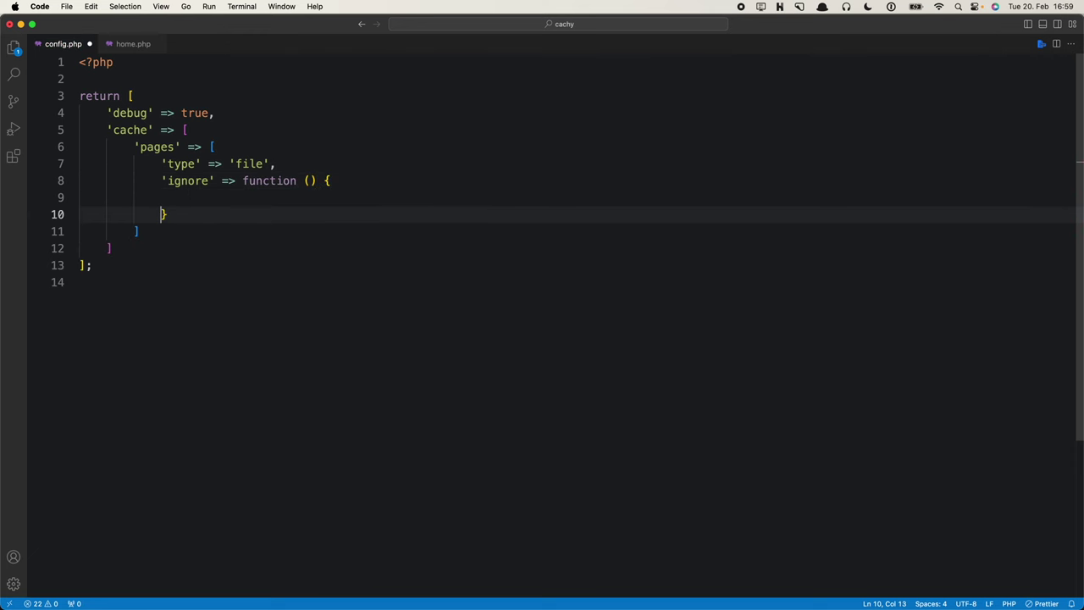
Add $page as the parameter of the ignore function and save config.php
key(Up)
key(Up)
click(309, 181)
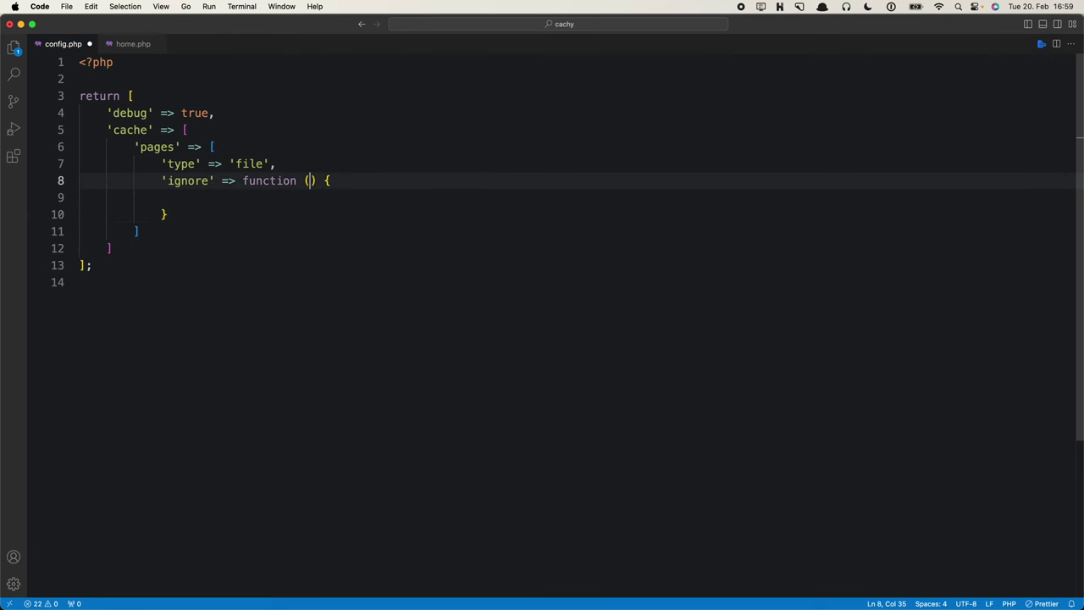
text($page)
key(super+Left)
key(super+s)
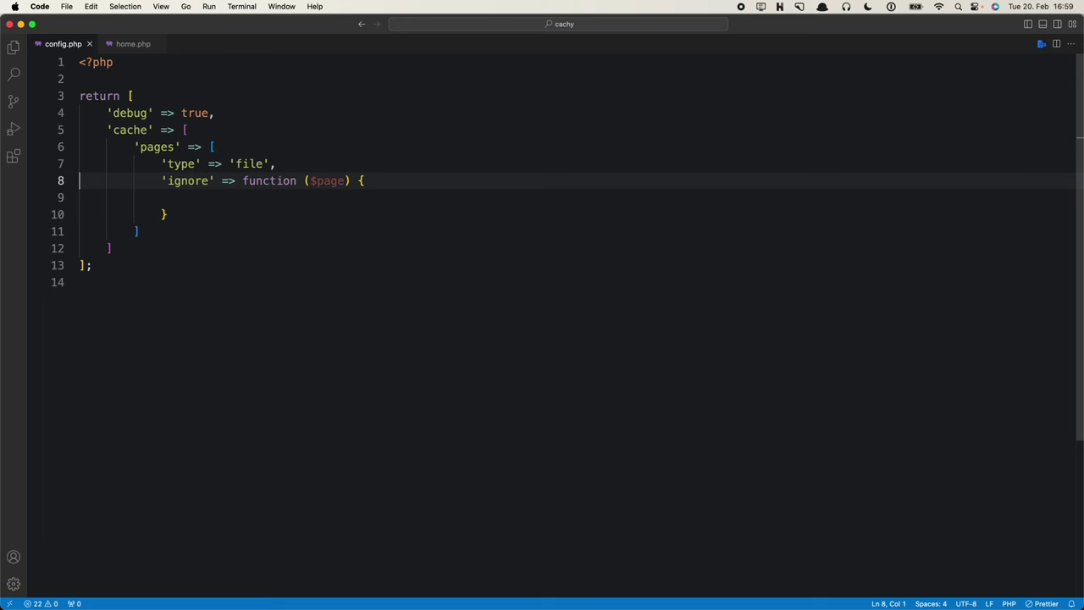
Enter return true; as the body of the ignore function and save config.php
key(super+Right)
key(Down)
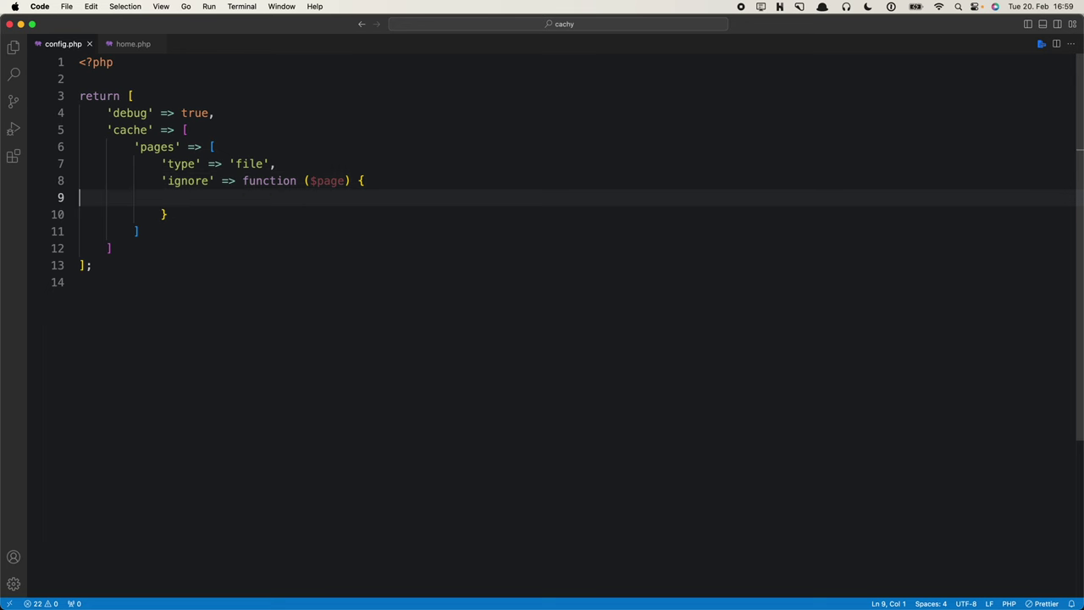
key(Tab)
key(Tab)
key(Tab)
key(Tab)
text(re)
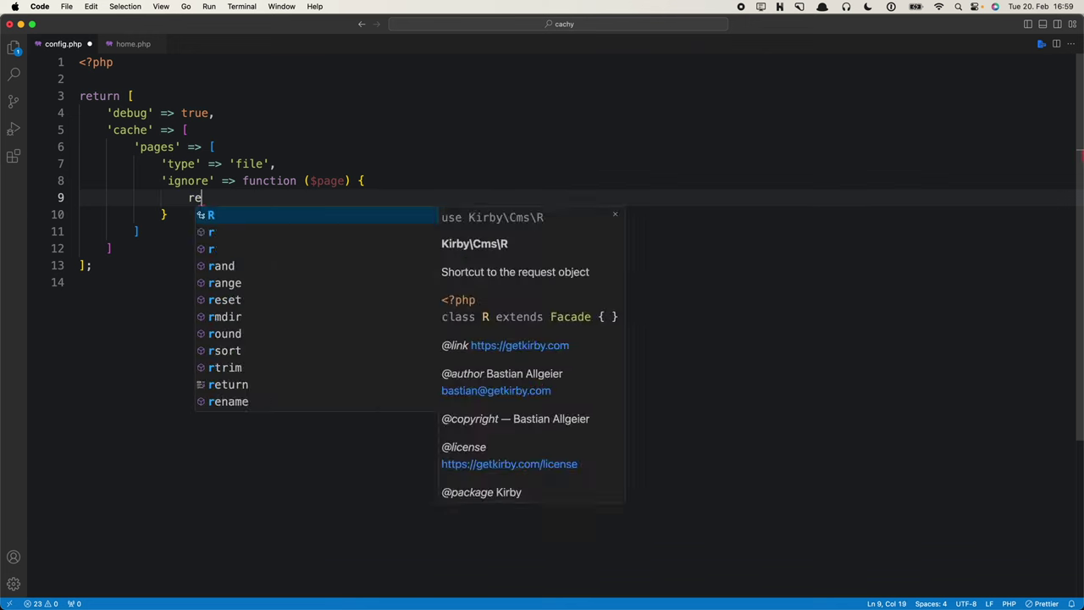
text(turn true;)
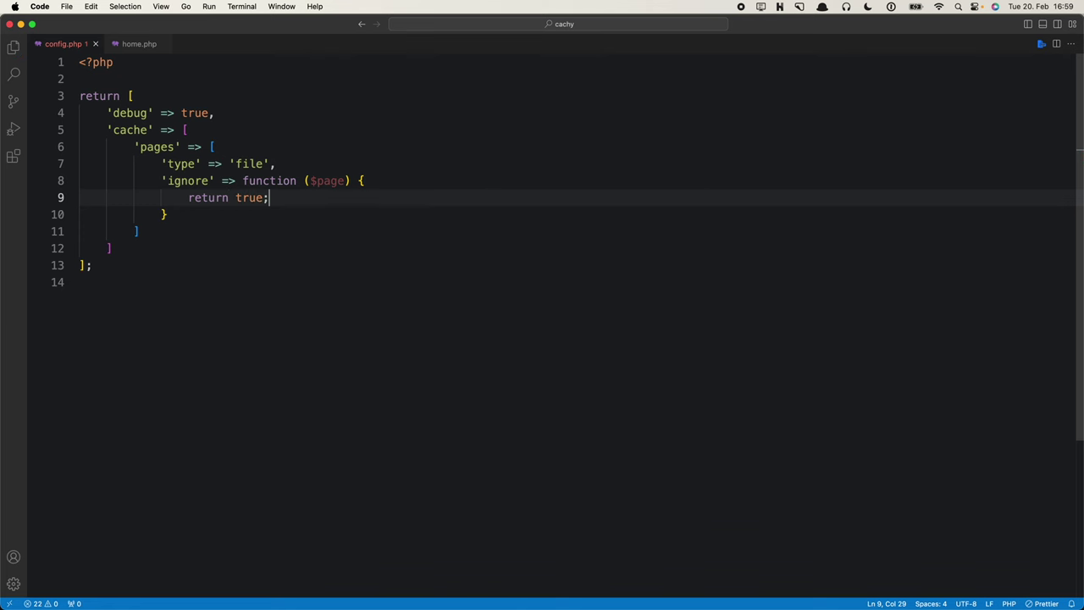
key(super+s)
Switch to Firefox and reload the home page repeatedly to check the album order with all pages ignored by the cache
key(super+Tab)
key(super+r)
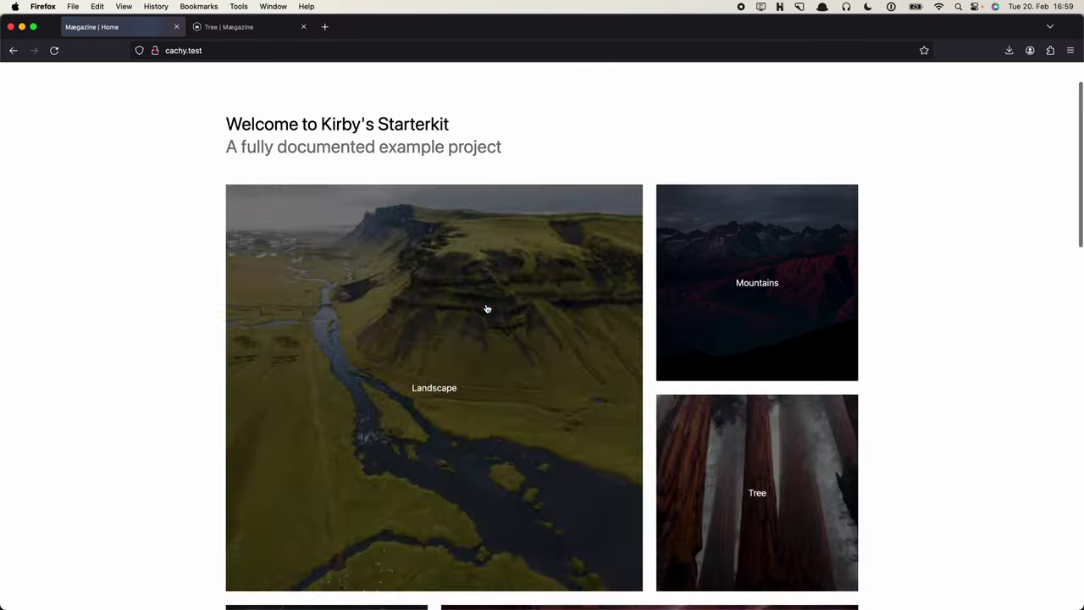
key(super+r)
key(super+r)
key(super+r)
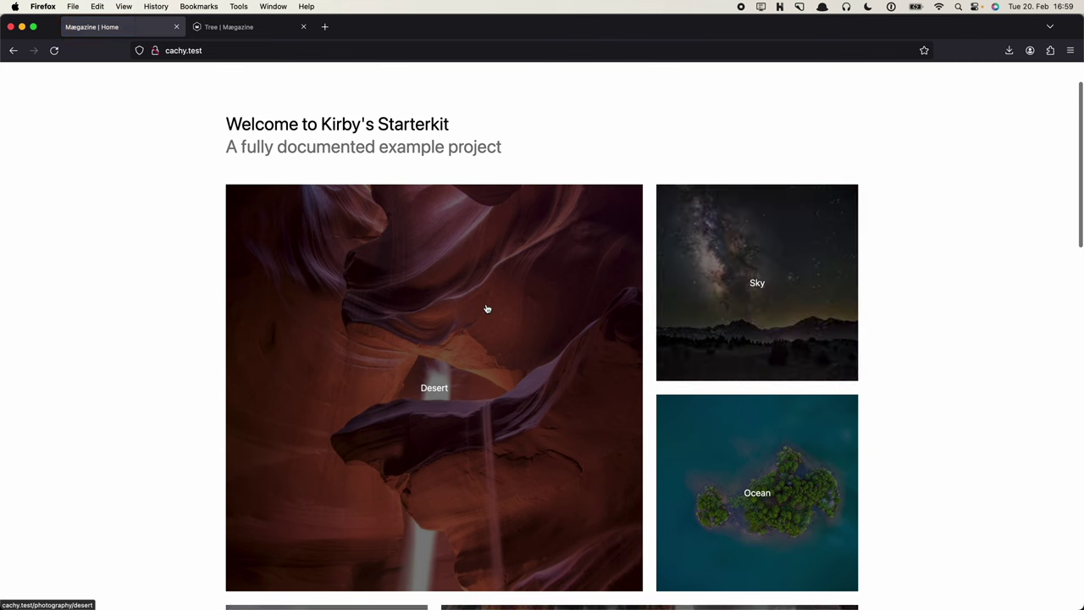
key(super+r)
key(super+r)
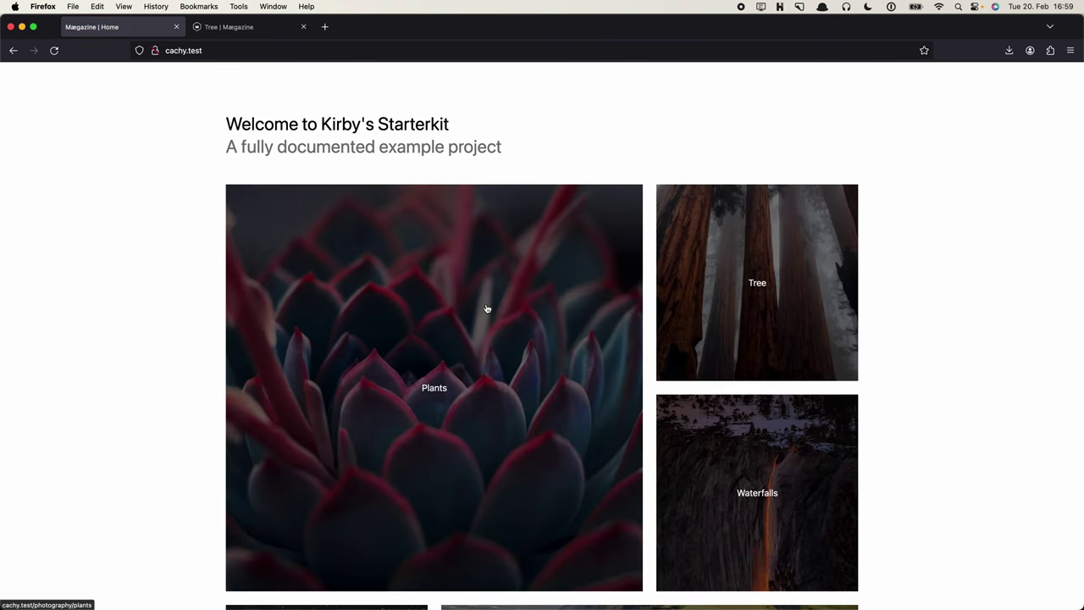
key(super+r)
key(super+r)
key(super+r)
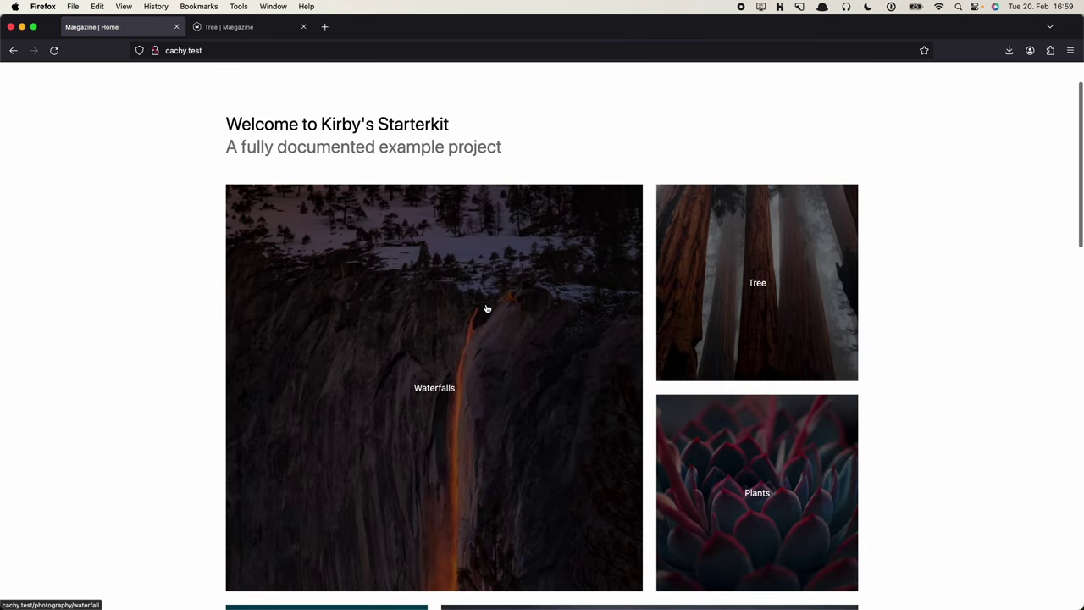
Switch to Visual Studio Code, replace true with $page->isHomePage() in the ignore function's return statement, and save config.php
key(super+Tab)
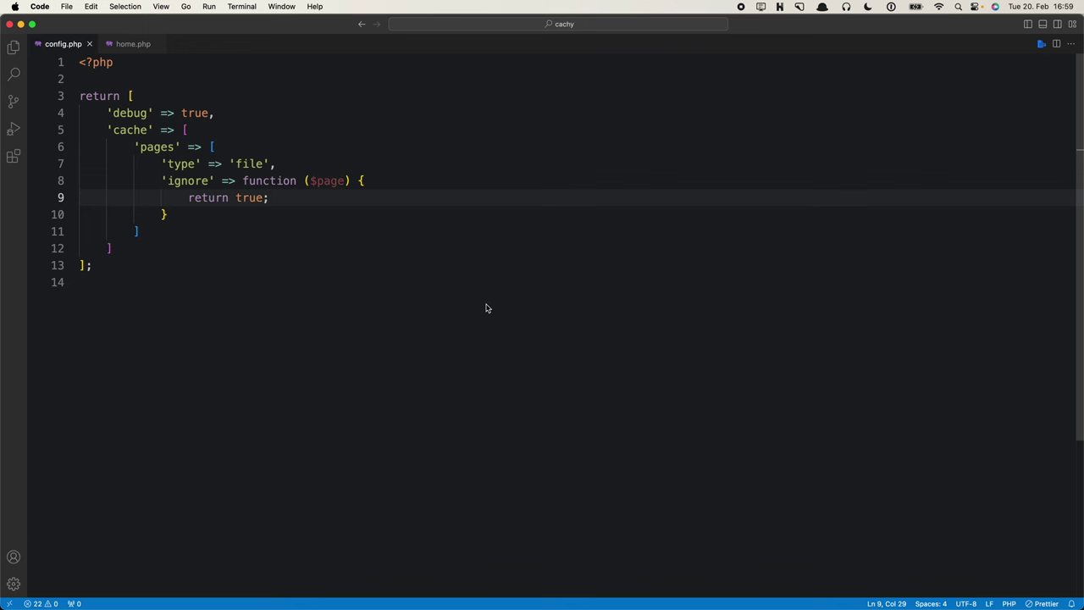
key(Left)
key(alt+shift+Left)
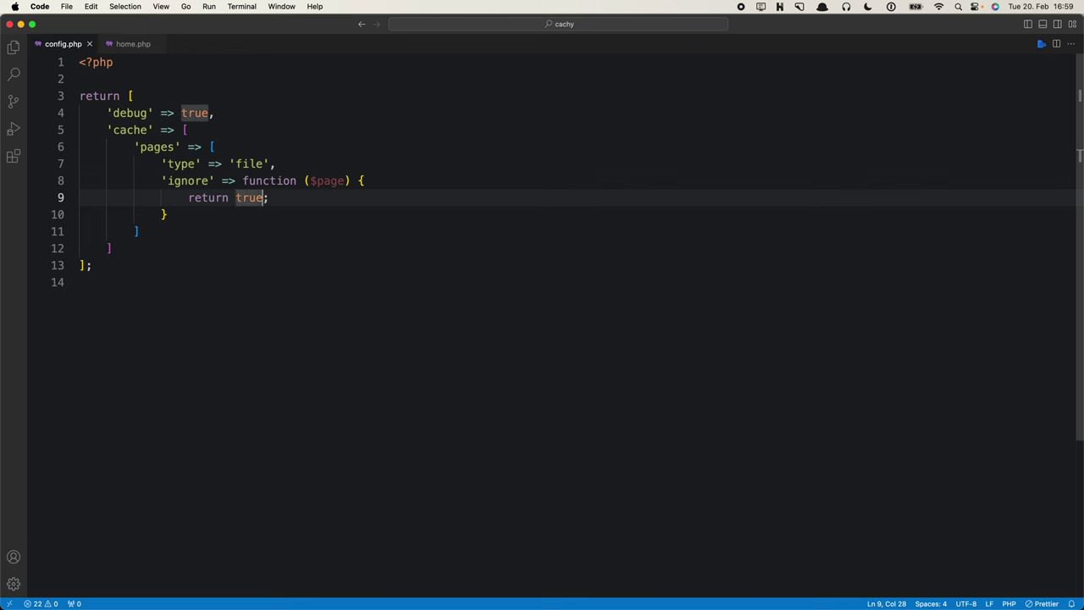
text($oa)
key(BackSpace)
key(BackSpace)
text(page->is)
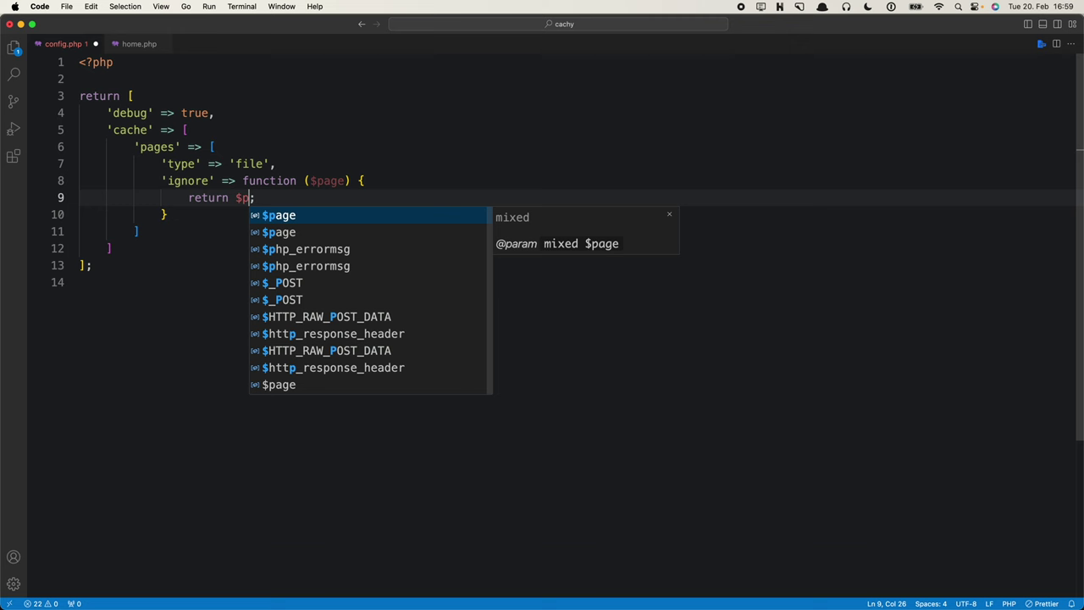
text(H)
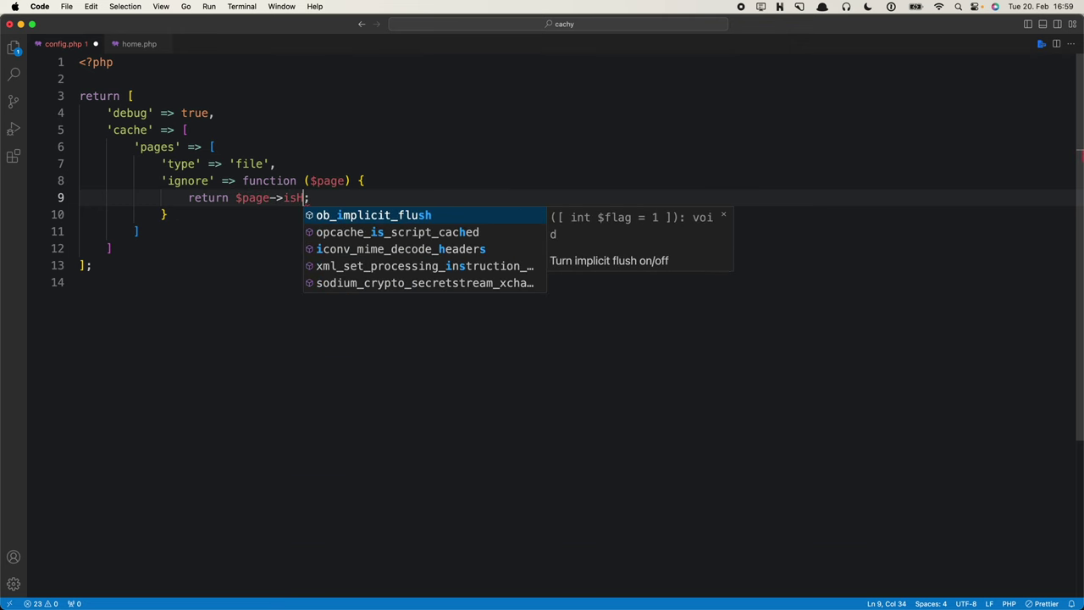
text(omePA)
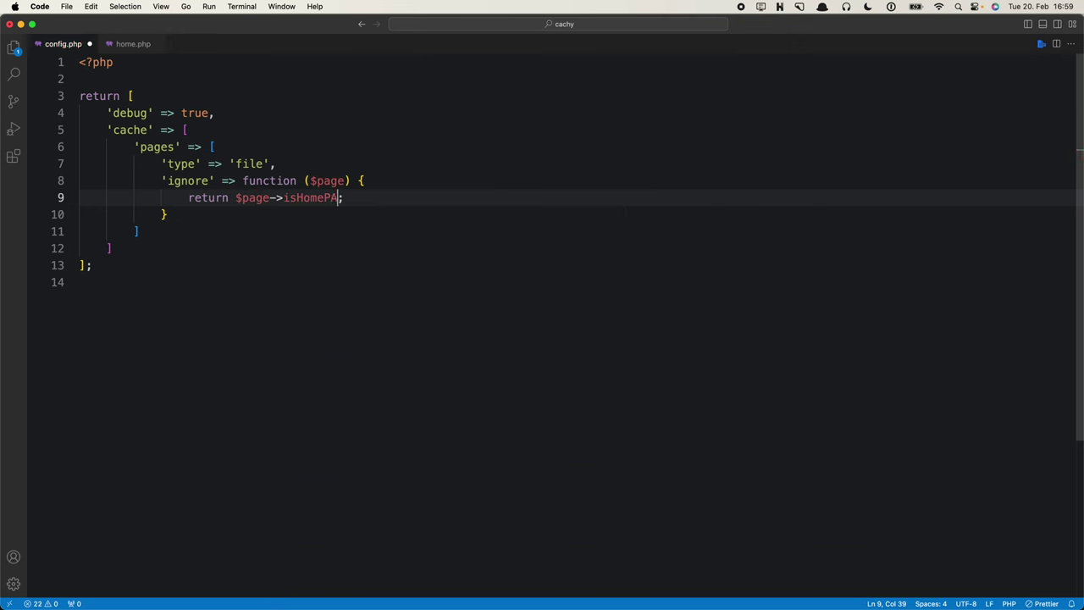
key(BackSpace)
text(age())
key(super+s)
Switch to Firefox and reload the home page repeatedly to check the album order with only the home page ignored
key(super+Tab)
key(super+r)
key(super+r)
key(super+r)
key(super+r)
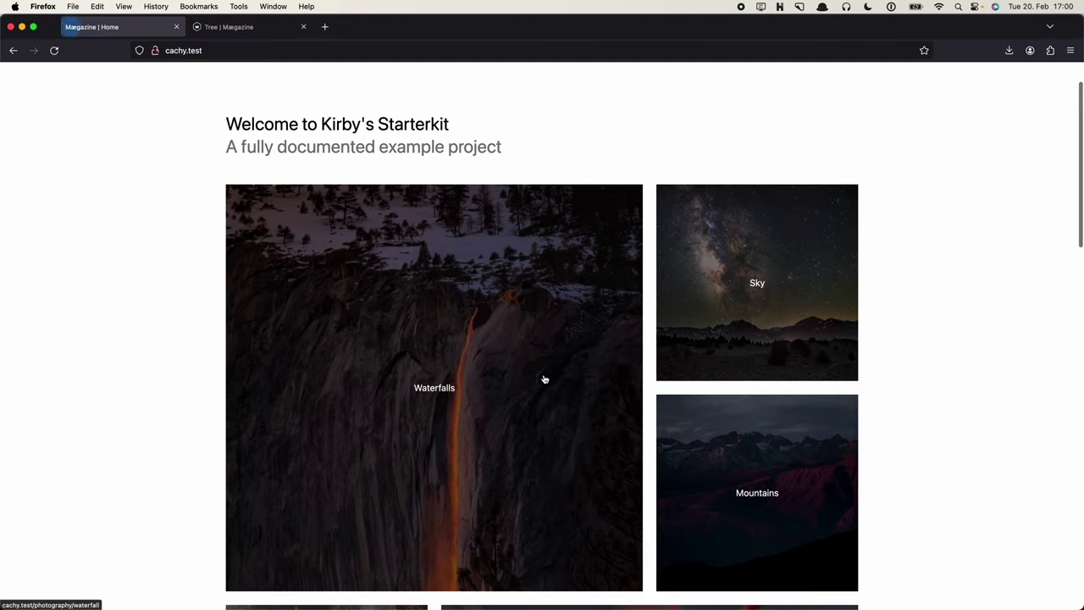
key(super+r)
key(super+r)
key(super+r)
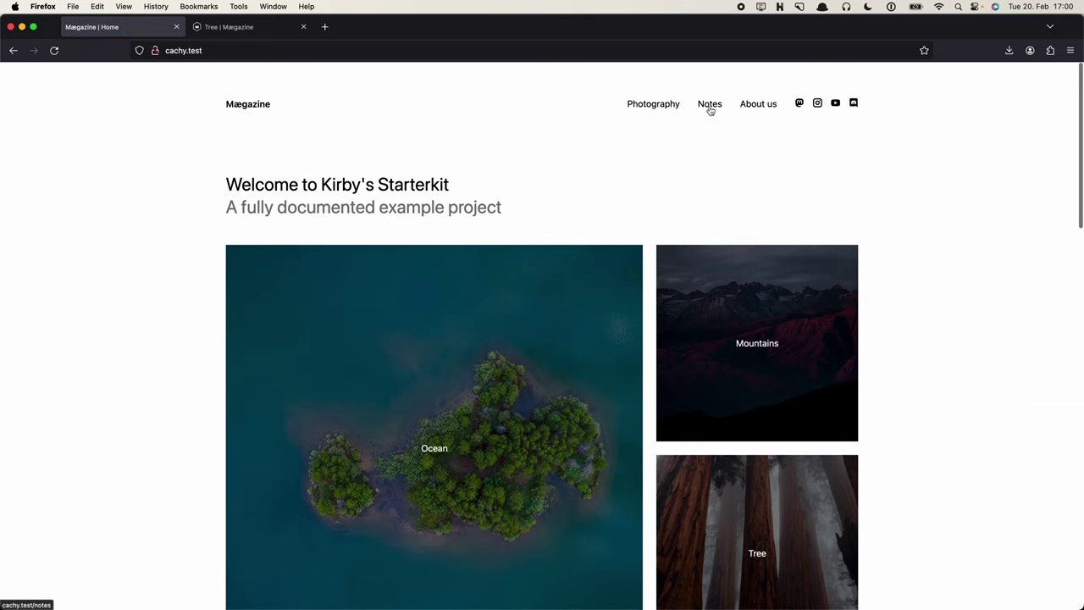
Visit the site's Notes and About us pages, ending on About us
click(709, 105)
click(757, 105)
click(719, 105)
click(743, 107)
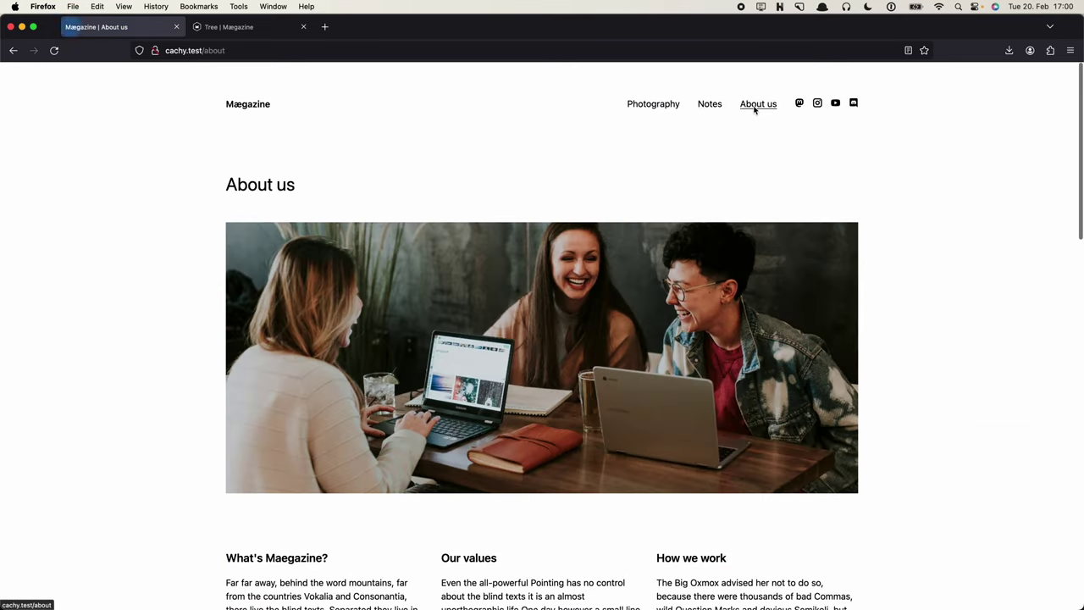
Switch to Finder, open the cache/cachy.test/pages folder, and delete the home page's cache file
key(super+Tab)
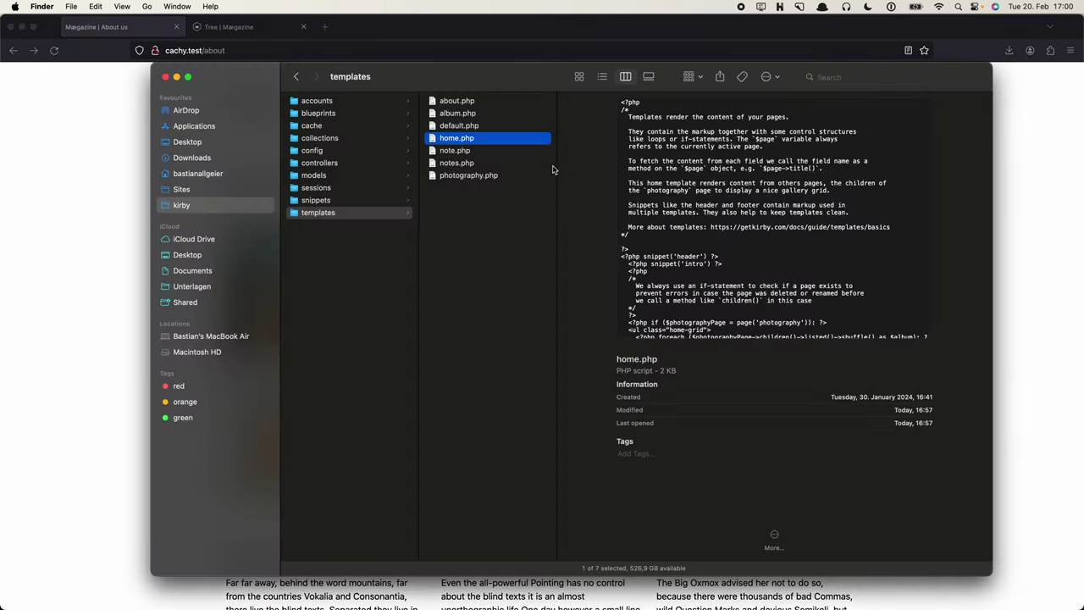
click(319, 126)
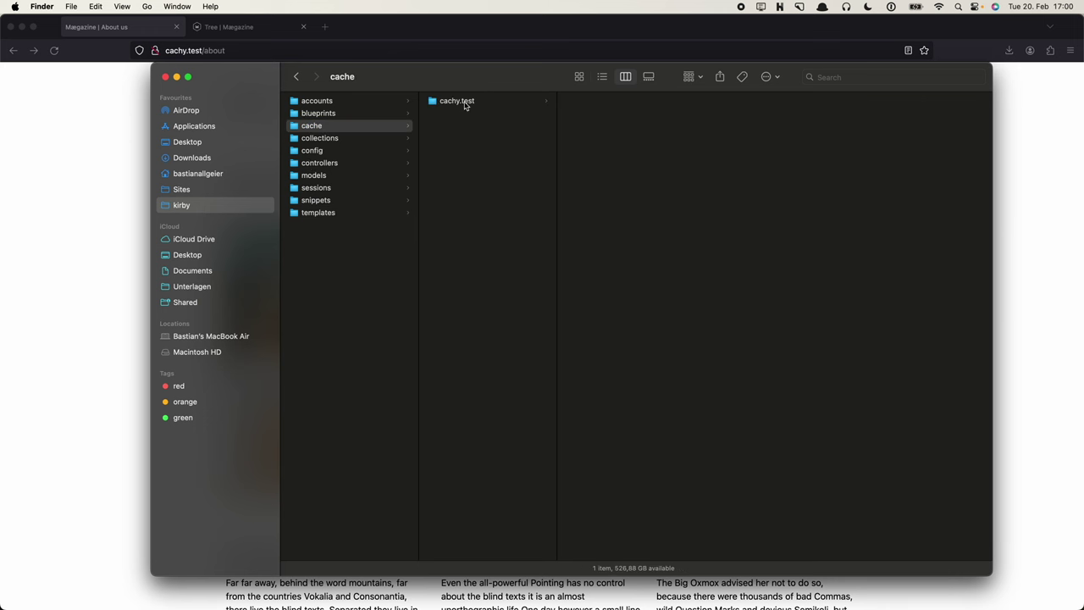
click(464, 106)
click(631, 103)
click(760, 142)
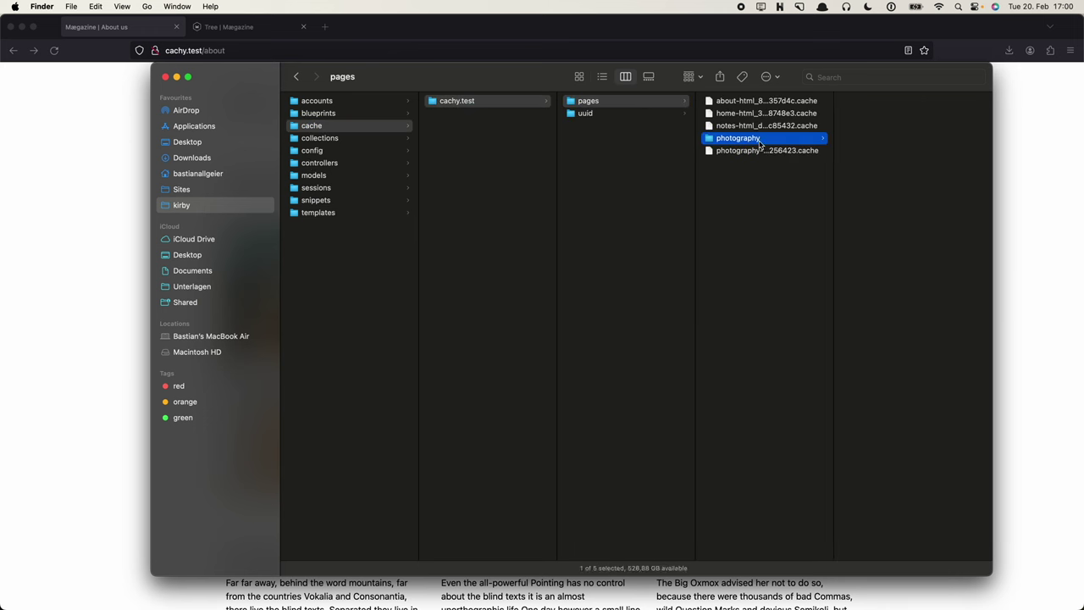
click(754, 112)
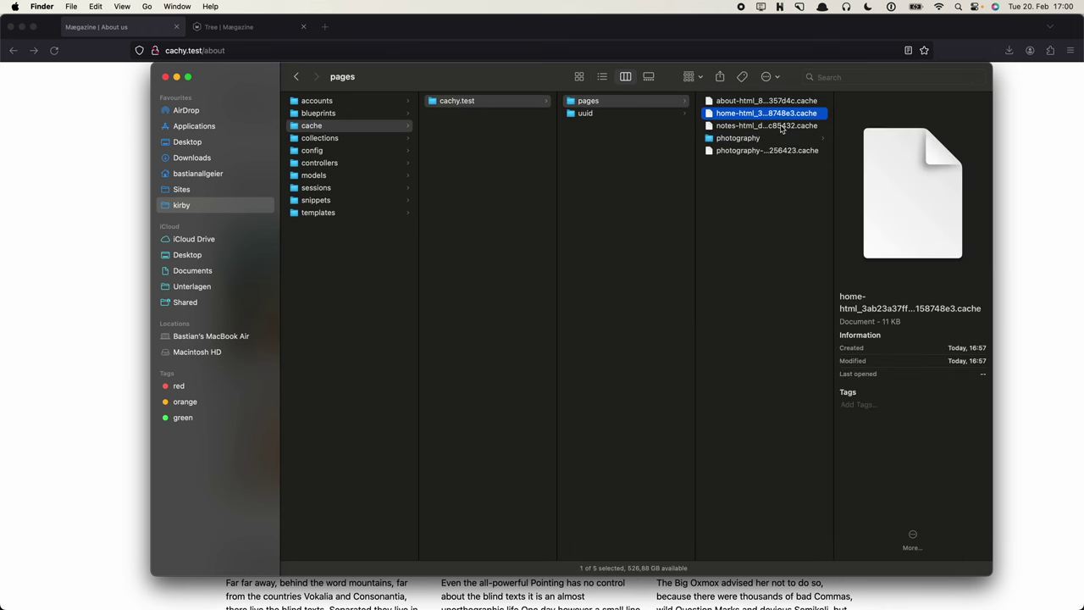
key(super+BackSpace)
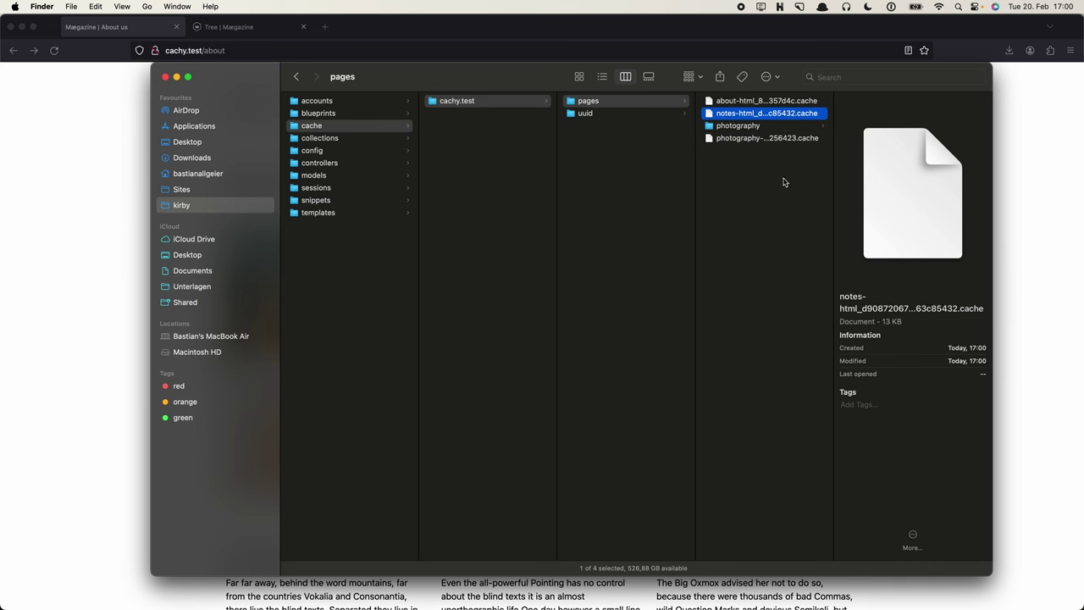
Open the site's home page in Firefox and return to Finder to check the pages folder for a home cache file
key(super+Tab)
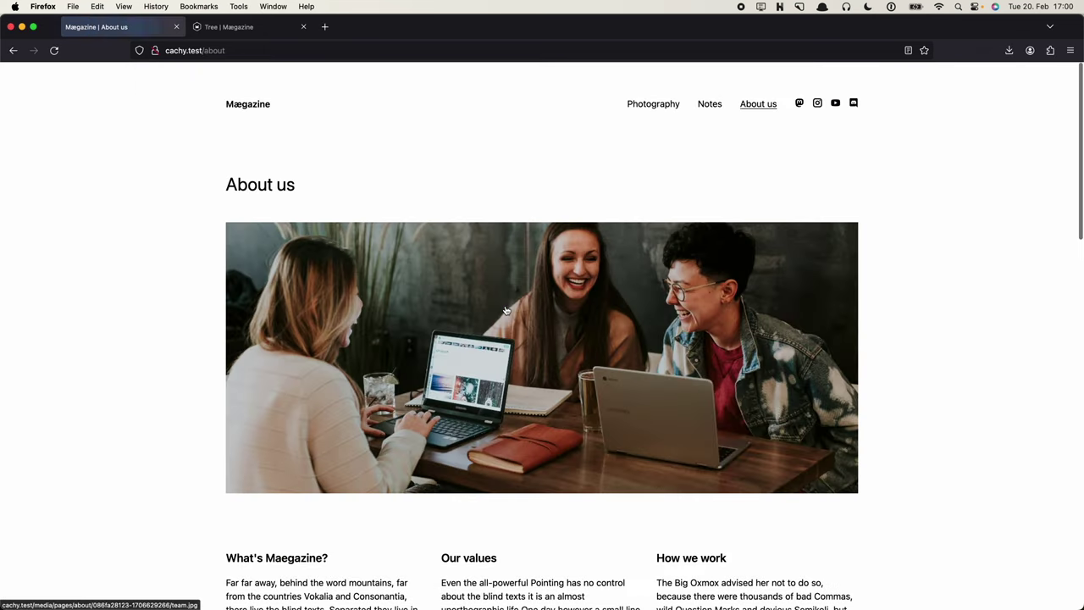
click(238, 110)
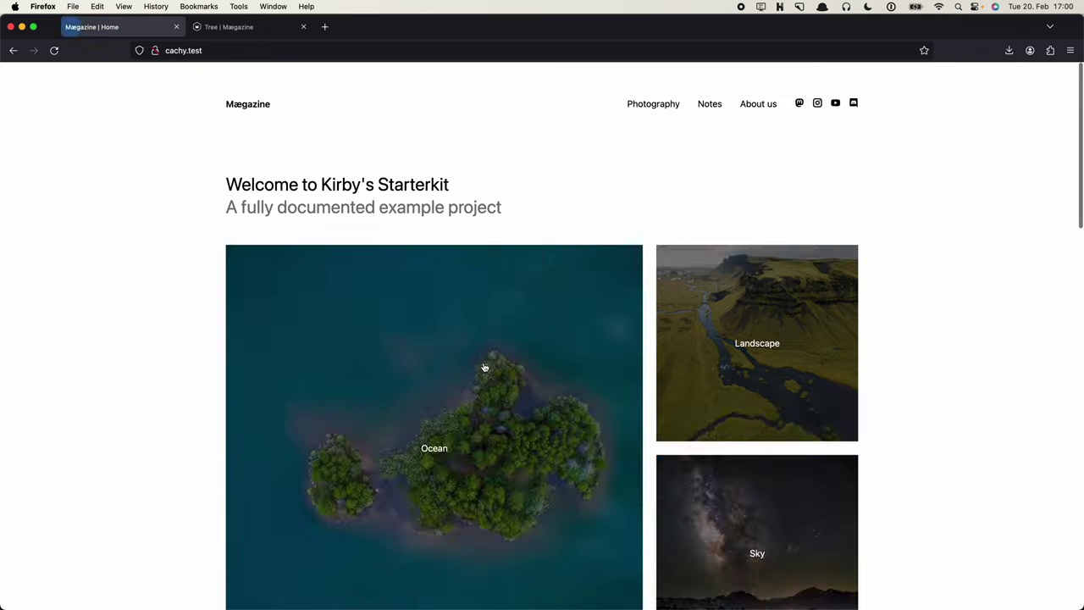
key(super+Tab)
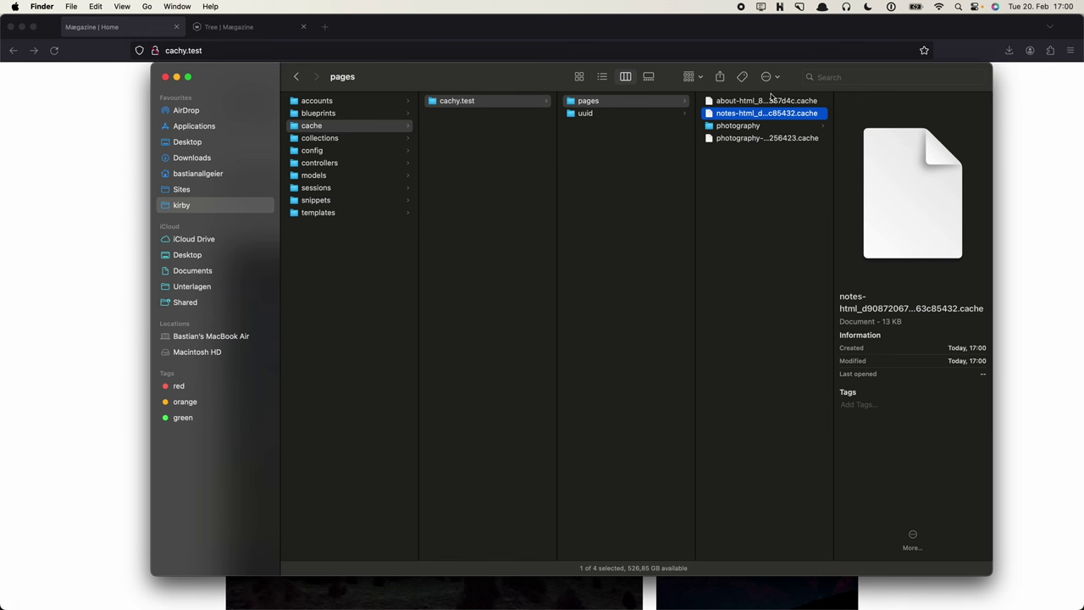
Switch to VS Code, make the ignore function in config.php return $page->slug() === 'photography', and save the file
key(super+Tab)
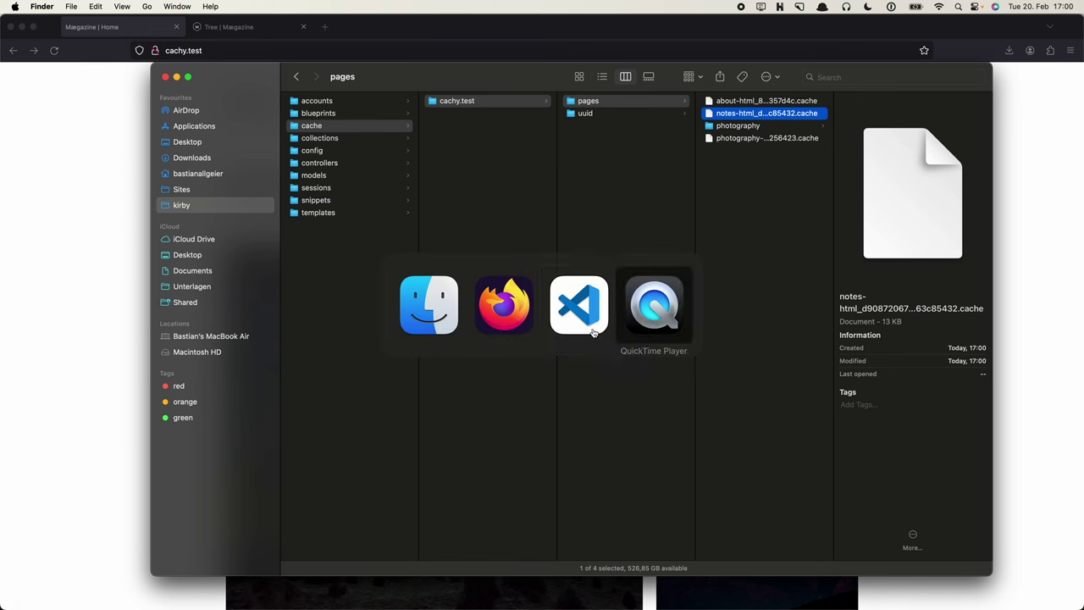
click(546, 329)
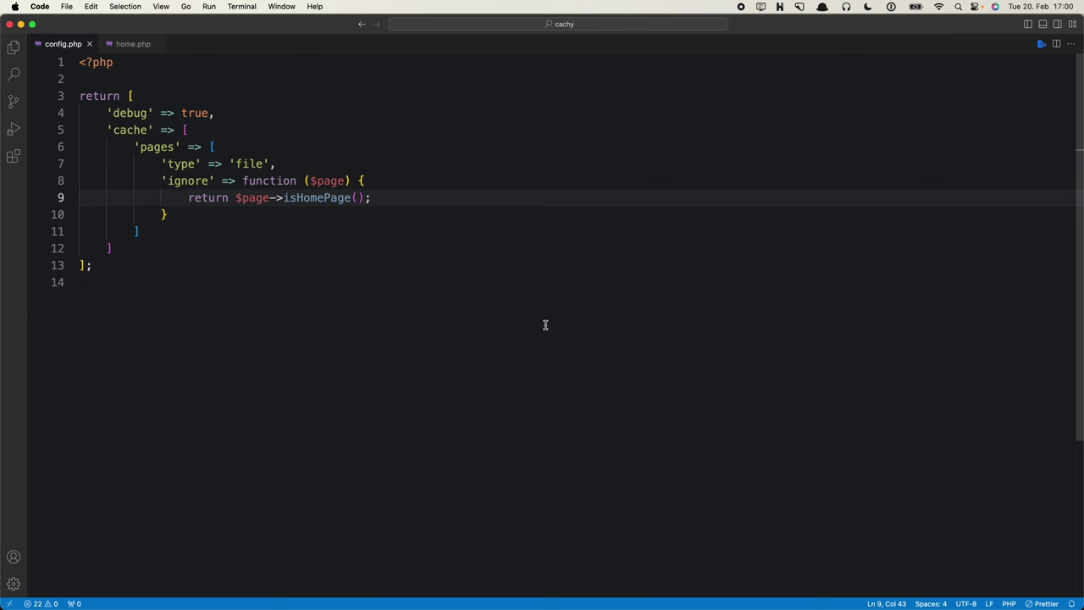
key(Left)
key(Left)
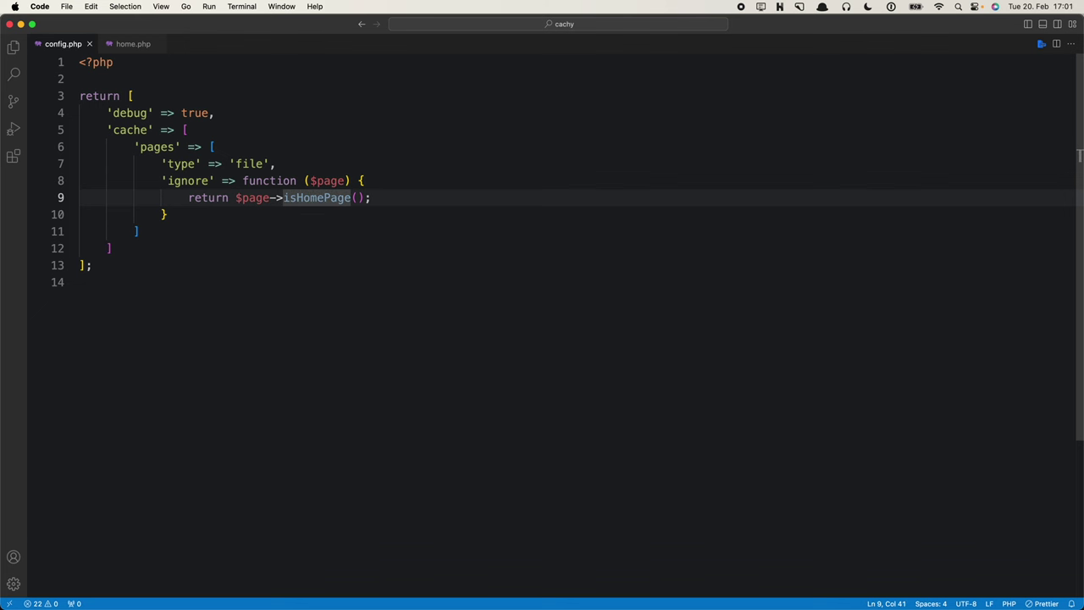
key(alt+shift+Left)
text(slug)
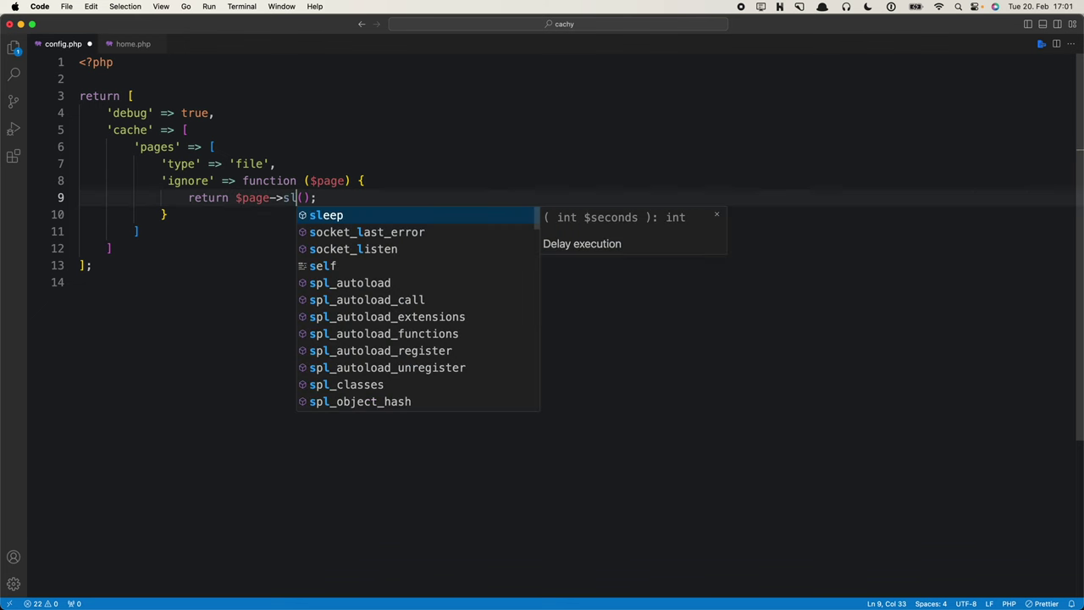
key(Right)
key(Right)
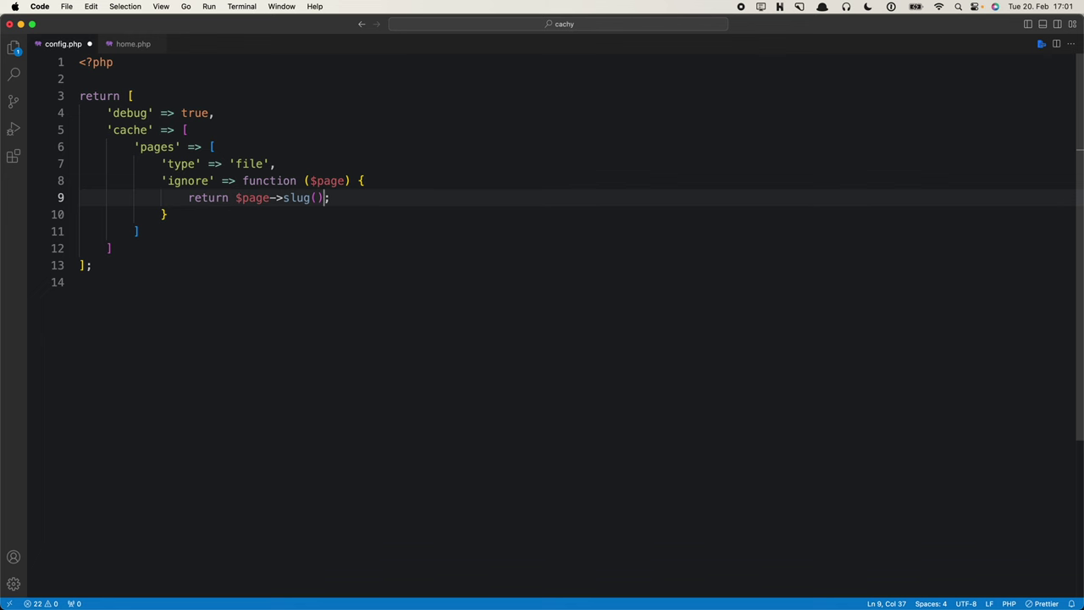
text(=== 'photography)
key(super+s)
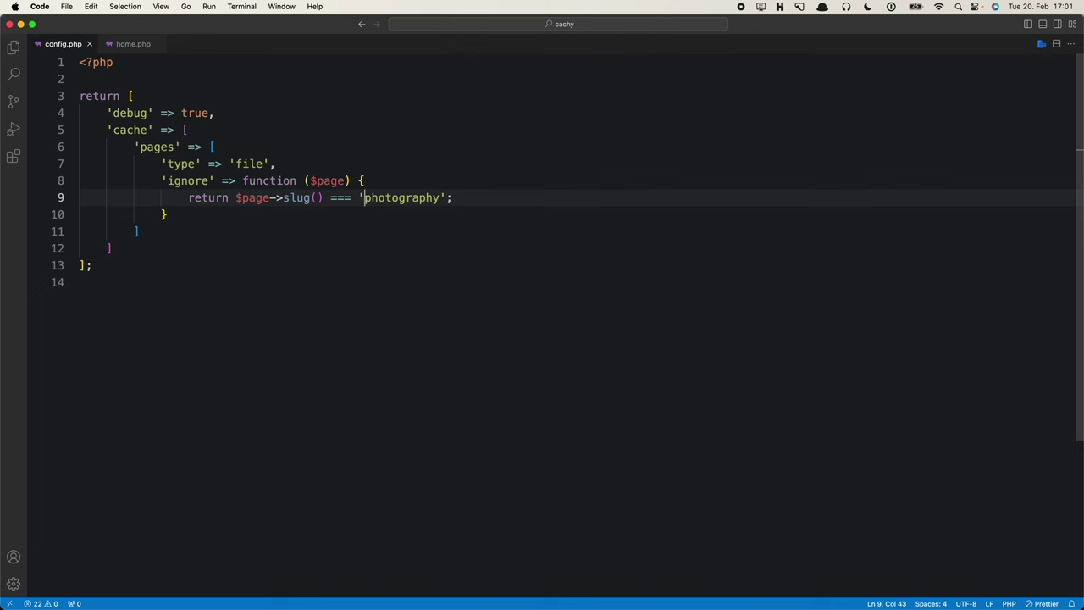
Replace the ignore function's return expression in config.php with $page->ignoreCache()->isTrue()
click(311, 198)
key(shift+End)
key(BackSpace)
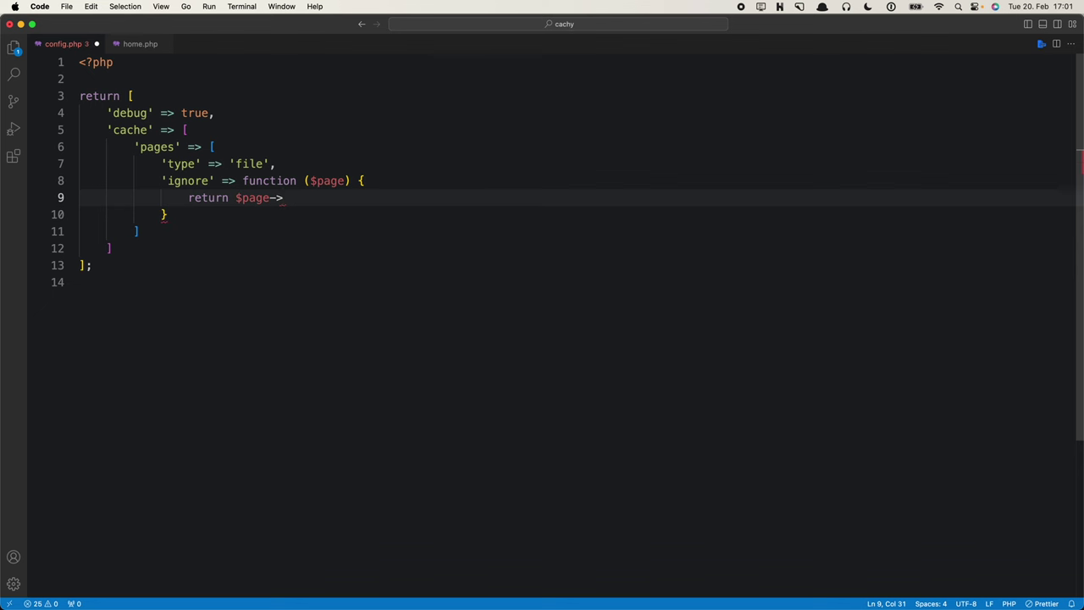
text(skipCache())
key(Left)
key(Left)
key(Left)
key(Left)
key(Left)
key(alt+shift+Left)
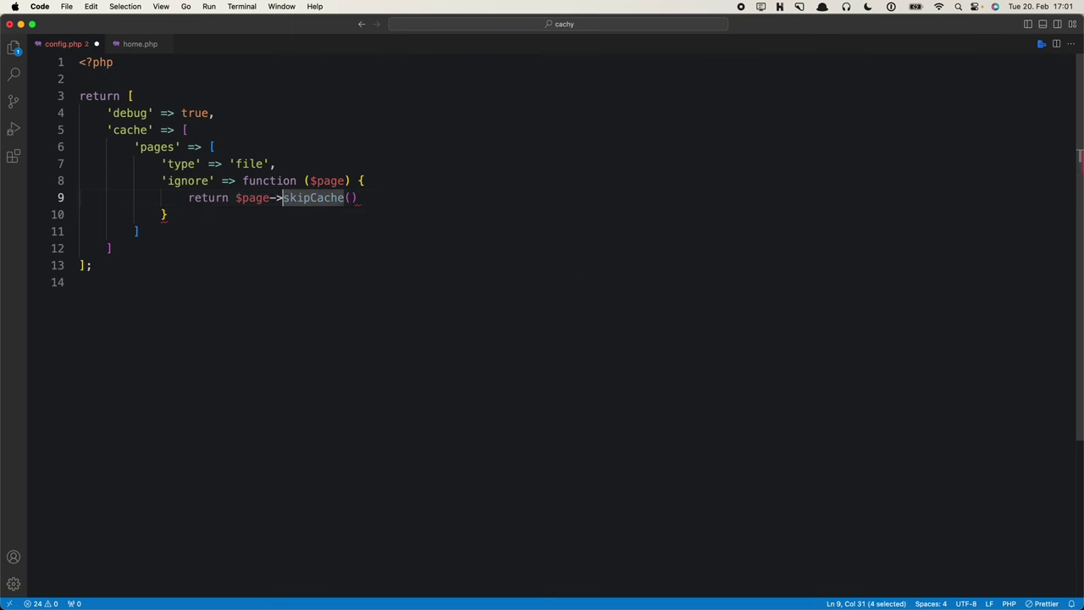
text(ignore)
key(End)
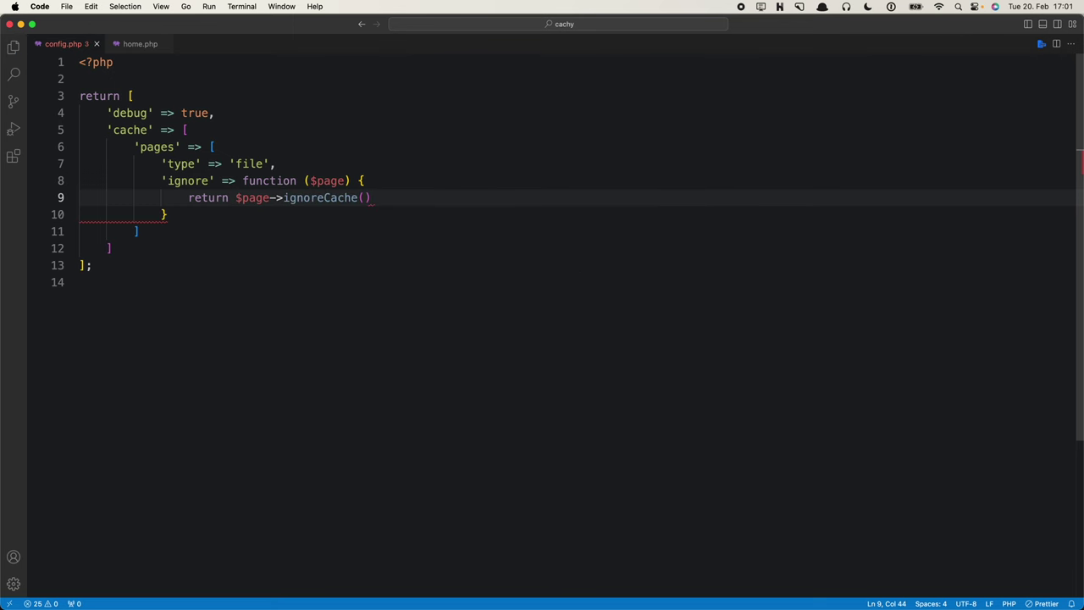
text(->isTrue();)
click(80, 197)
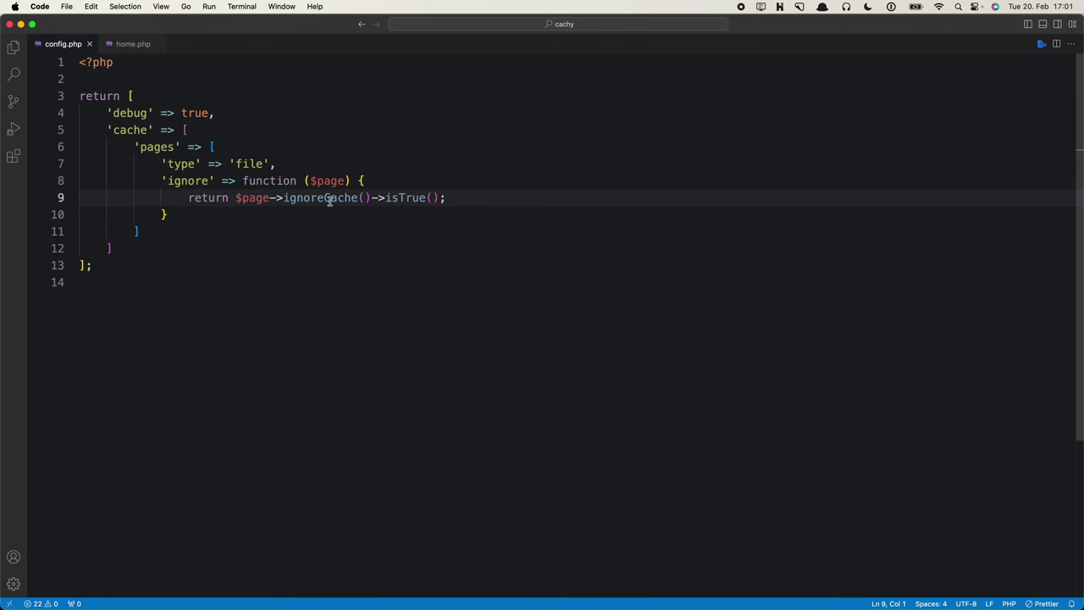
click(324, 199)
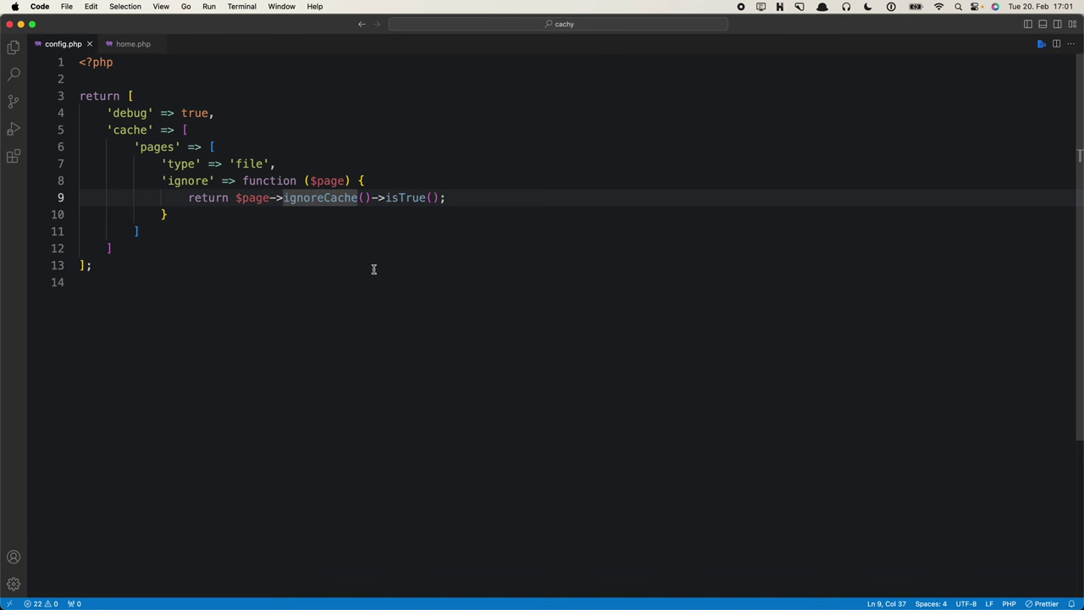
Switch to Finder, go to the project's content/home folder, and open home.txt in VS Code
key(super+Tab)
click(502, 341)
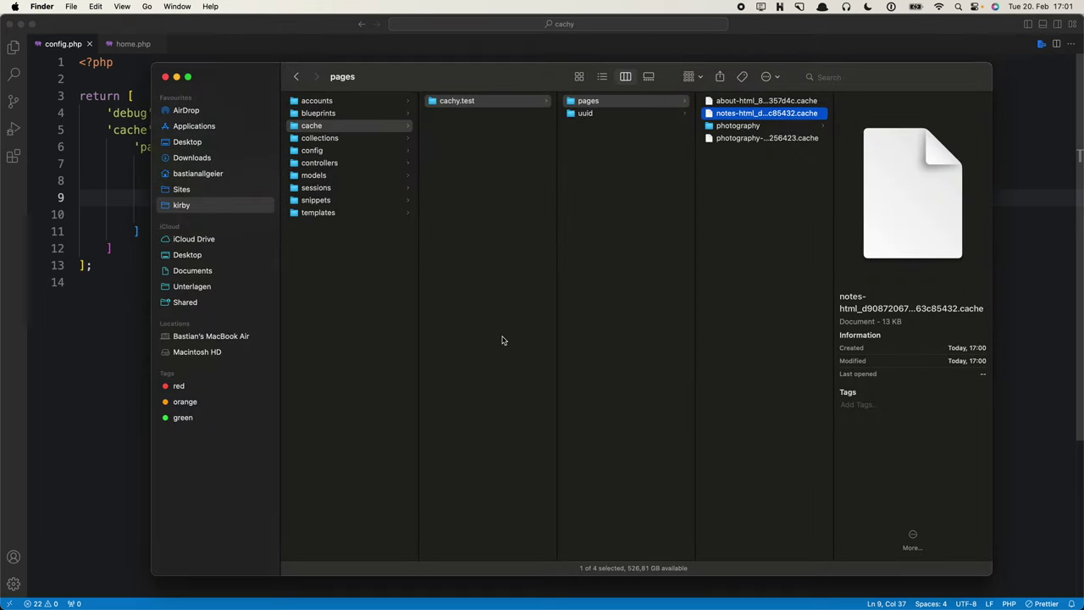
key(Left)
key(Left)
key(Left)
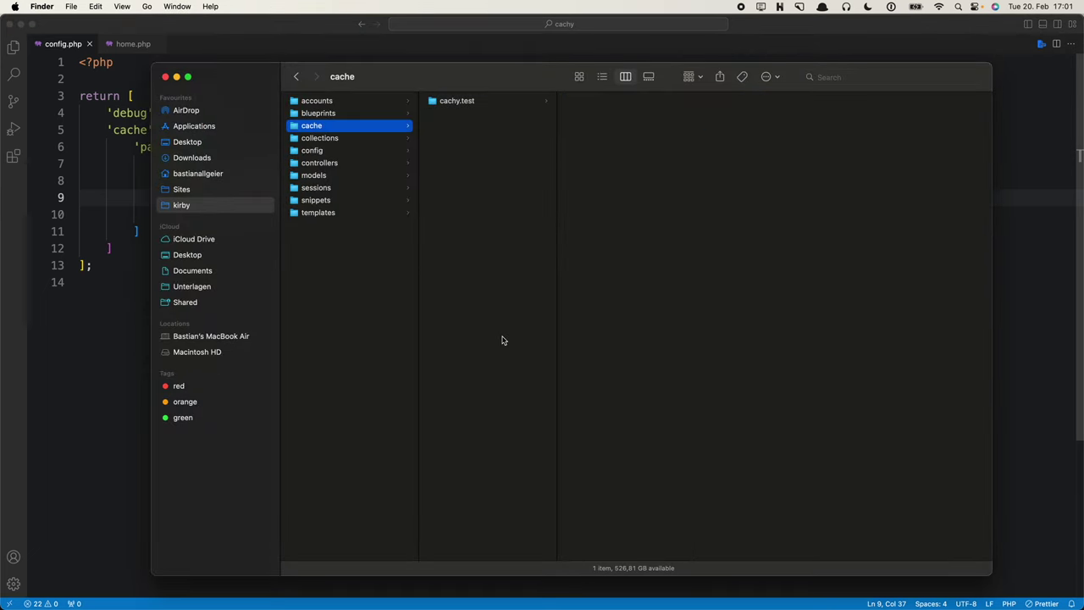
key(Down)
key(Down)
key(Left)
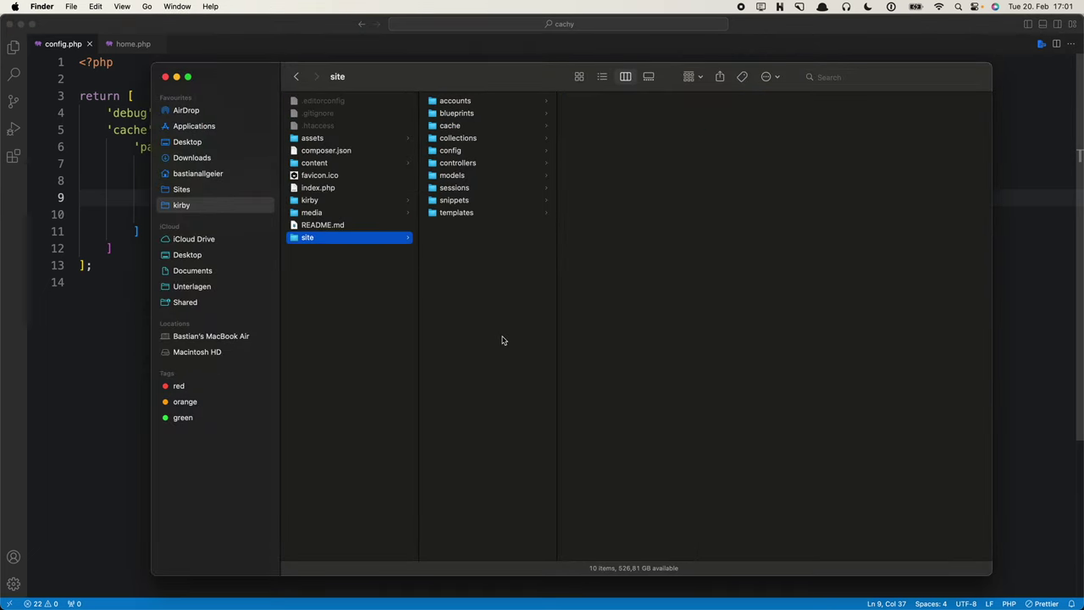
text(content)
key(Right)
key(Down)
key(Down)
key(Down)
key(Down)
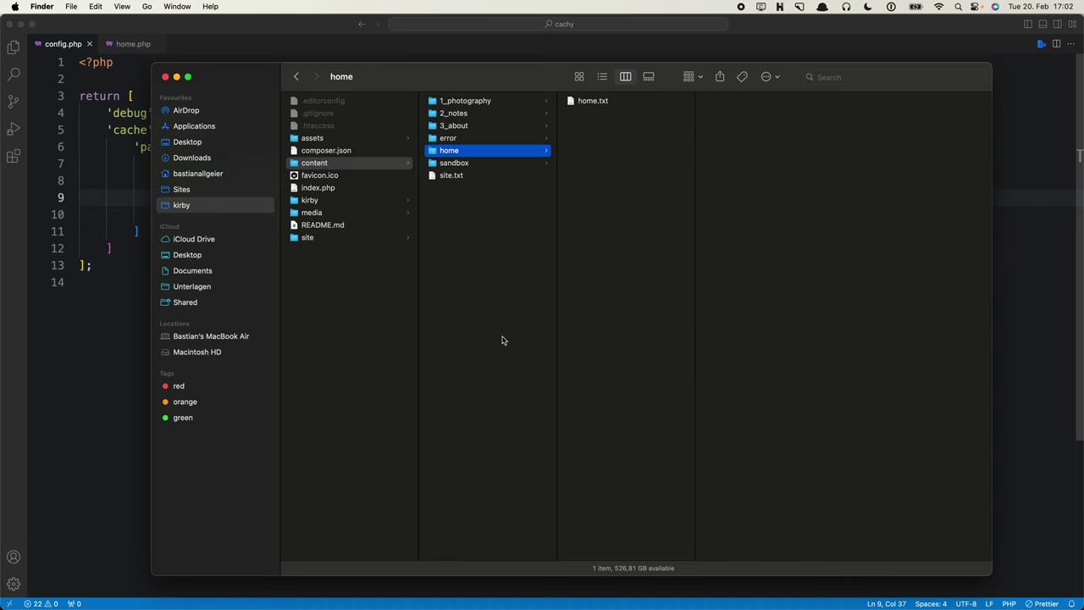
key(Right)
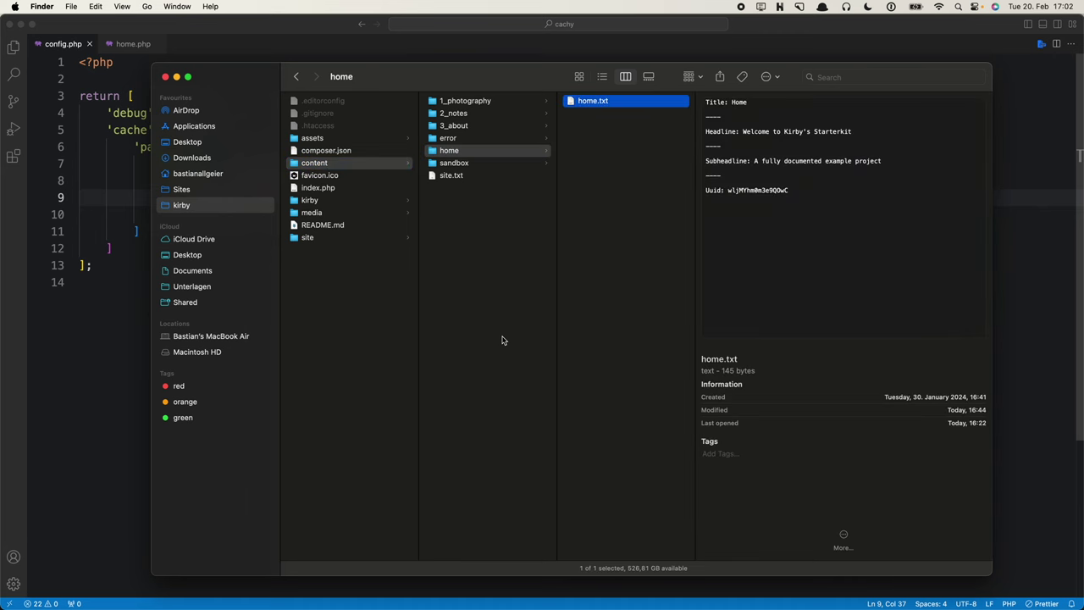
key(super+Down)
Append a ---- separator and the field "IgnoreCache: true" to the end of home.txt and save it
text(----)
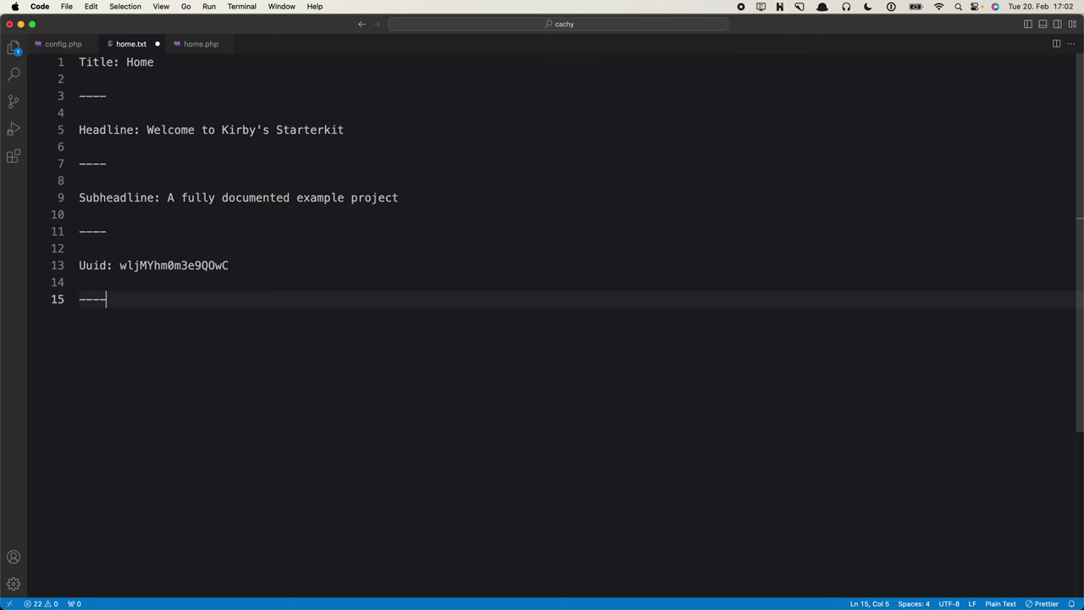
key(Return)
key(Return)
text(I)
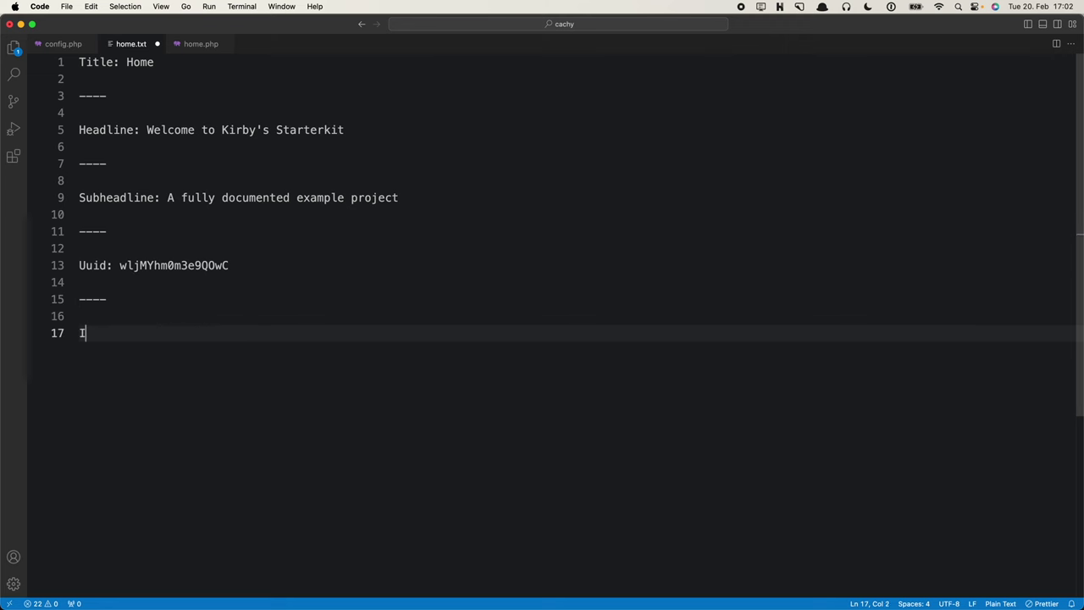
text(gnoreCache: true)
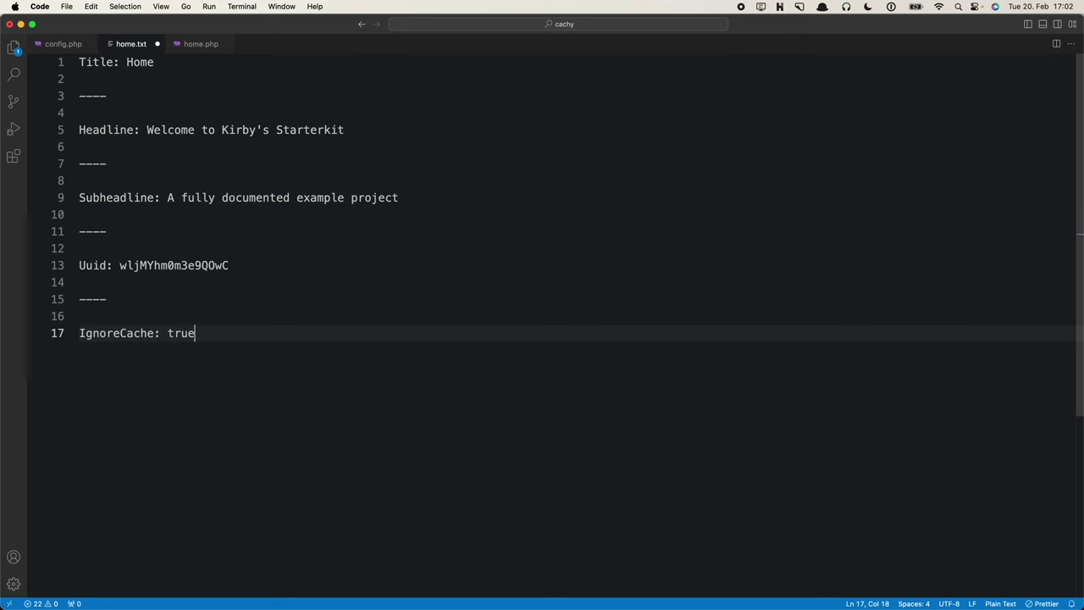
key(super+s)
Switch to Firefox and move between the Notes, Photography, About us and home pages to check the home page's album order
key(super+Tab)
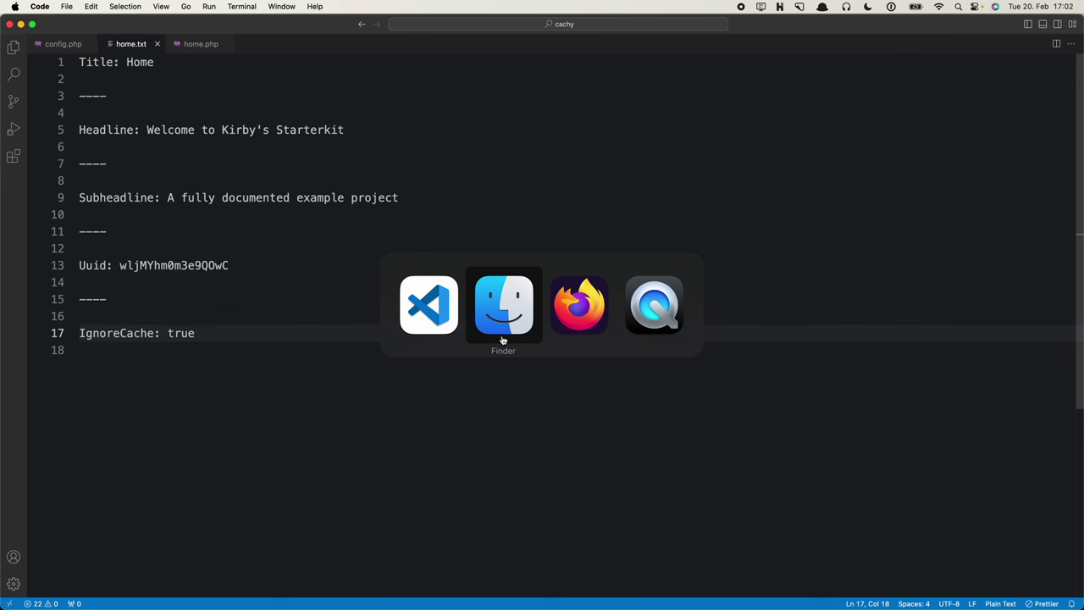
key(super+Tab)
click(577, 328)
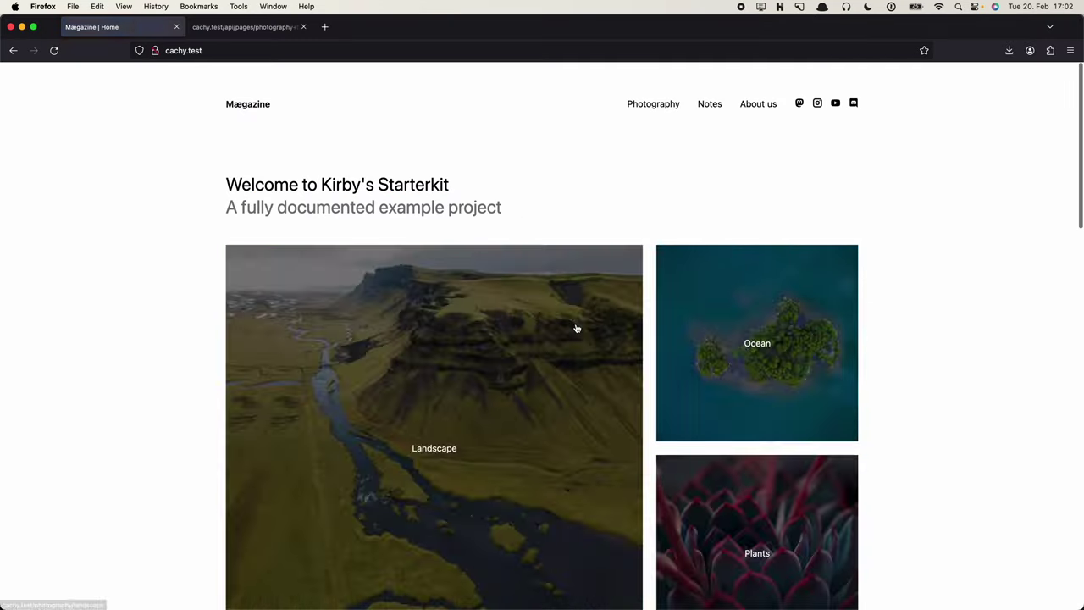
click(710, 105)
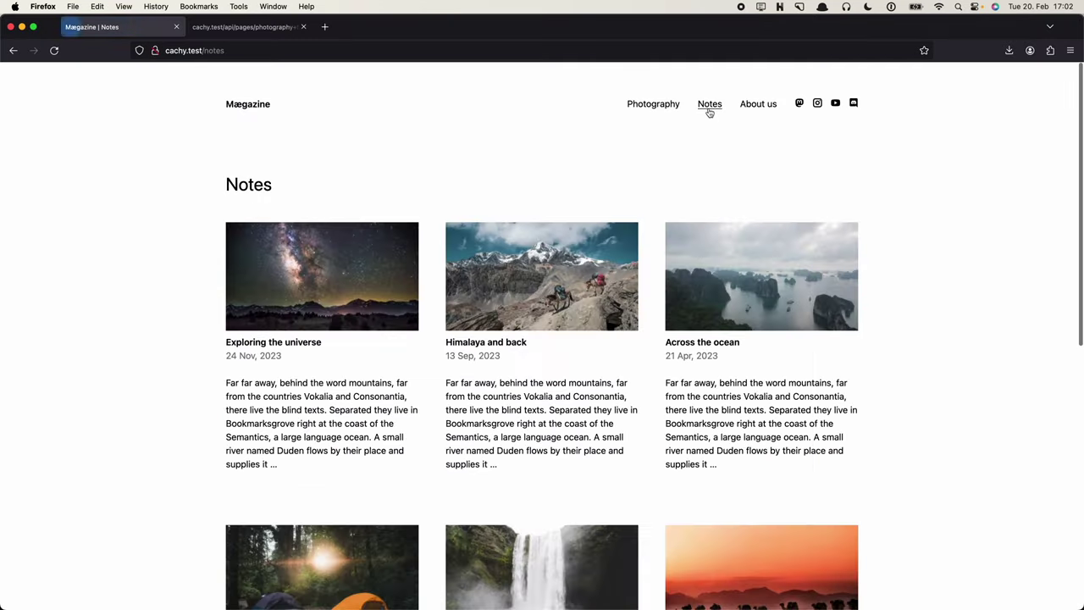
click(661, 105)
click(718, 105)
click(757, 105)
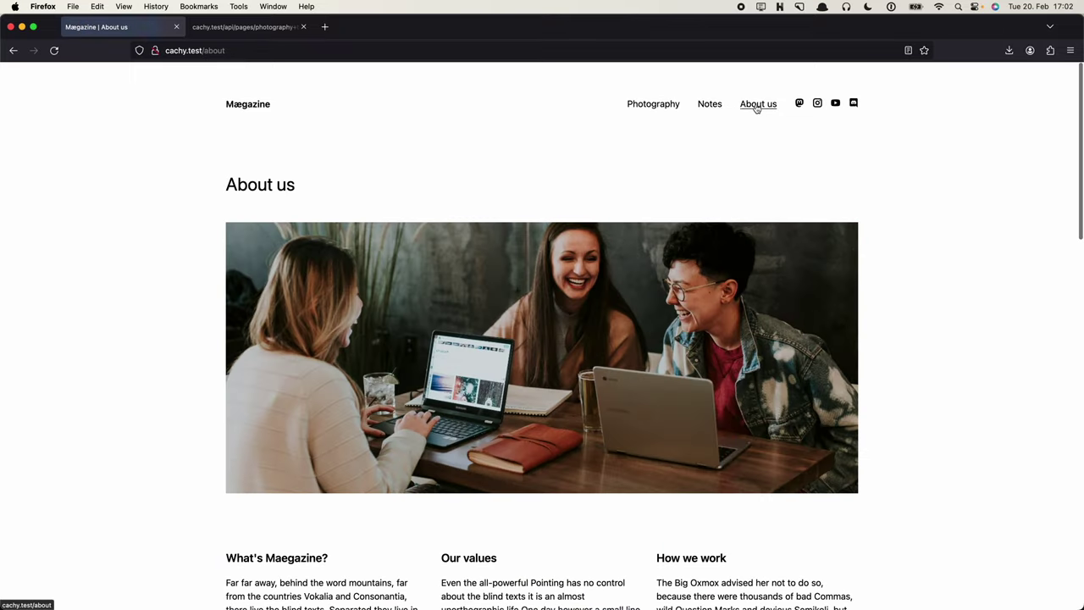
click(726, 105)
click(258, 105)
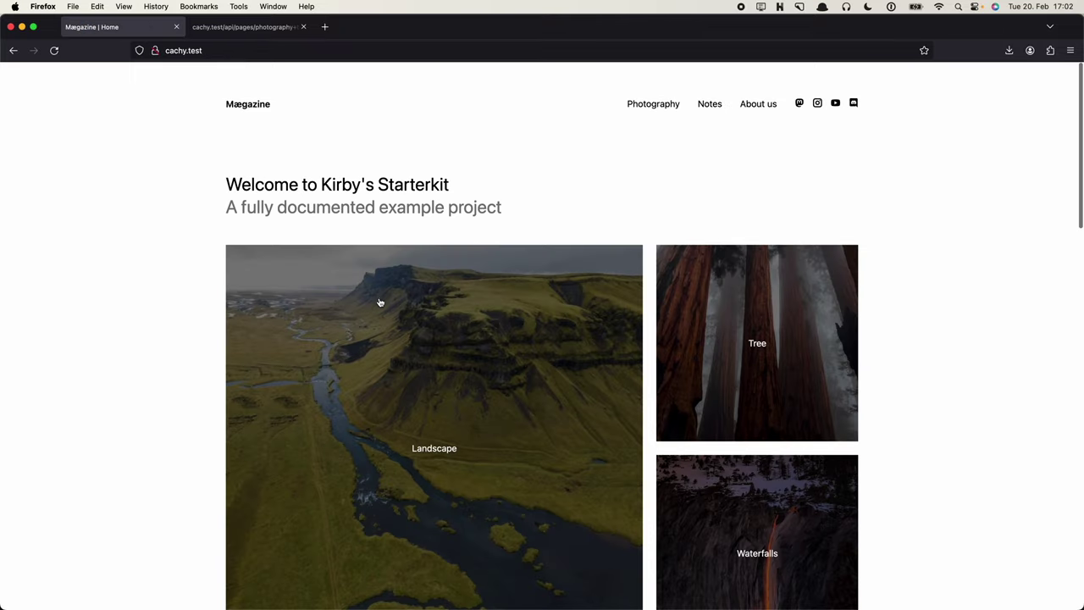
Switch back to VS Code and copy the last ---- separator and the IgnoreCache line from home.txt
key(super+Tab)
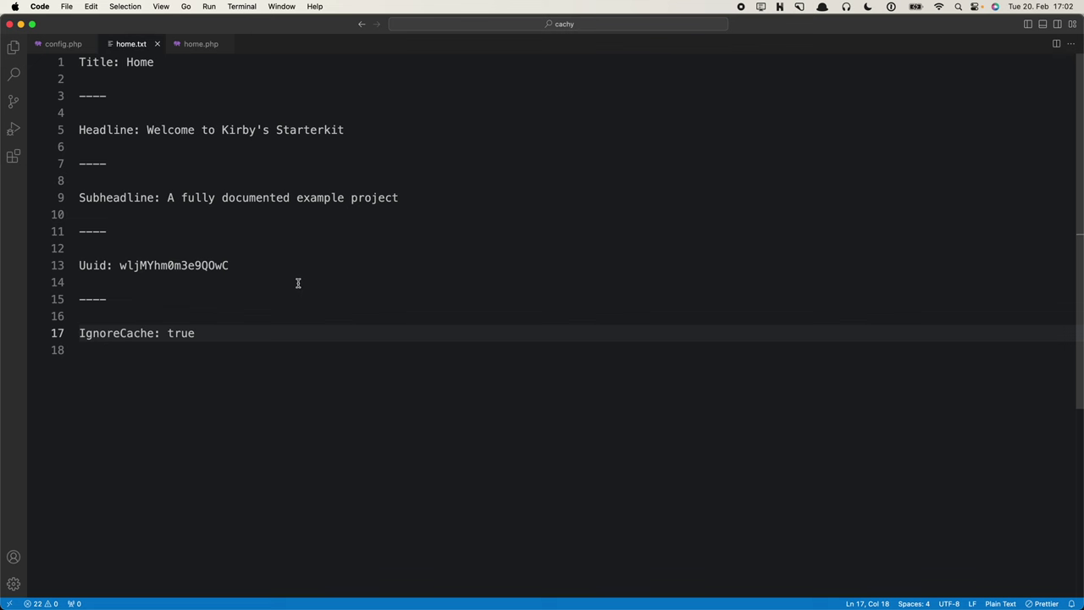
key(super+Left)
key(Up)
key(Up)
key(shift+Down)
key(shift+Down)
key(shift+Down)
key(super+c)
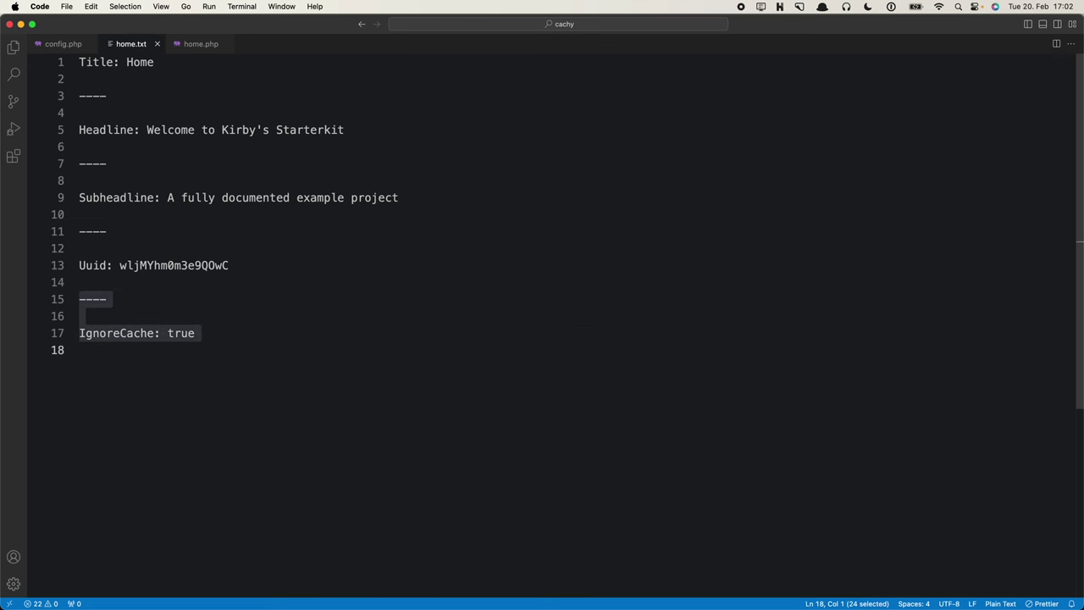
Switch to Finder and open photography.txt from the content/1_photography folder in VS Code
key(super+Tab)
key(super+Tab)
key(Left)
key(Up)
key(Up)
key(Up)
key(Up)
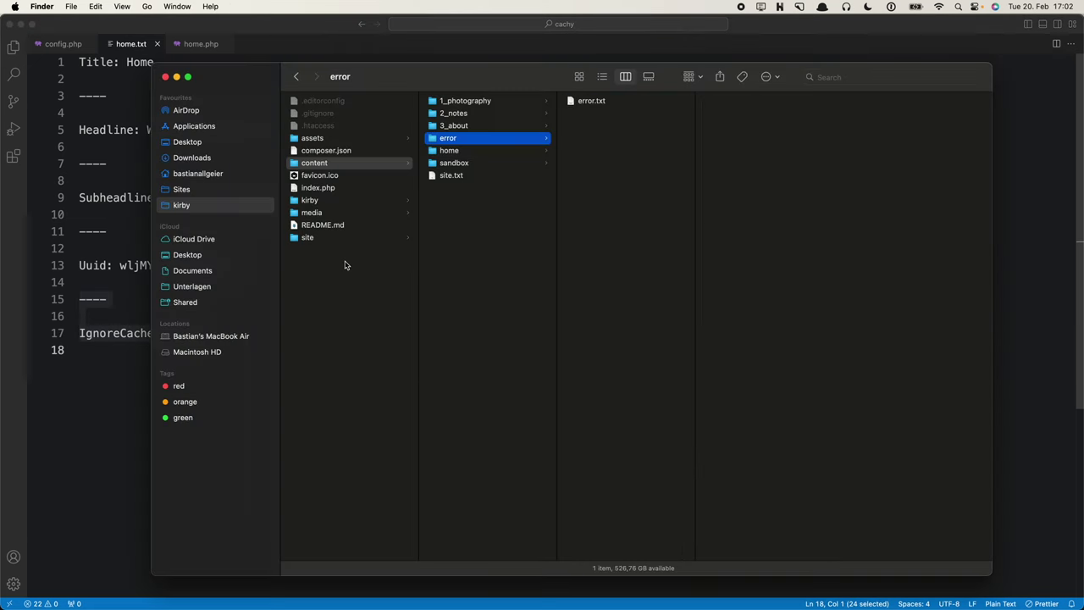
key(Right)
key(alt+Down)
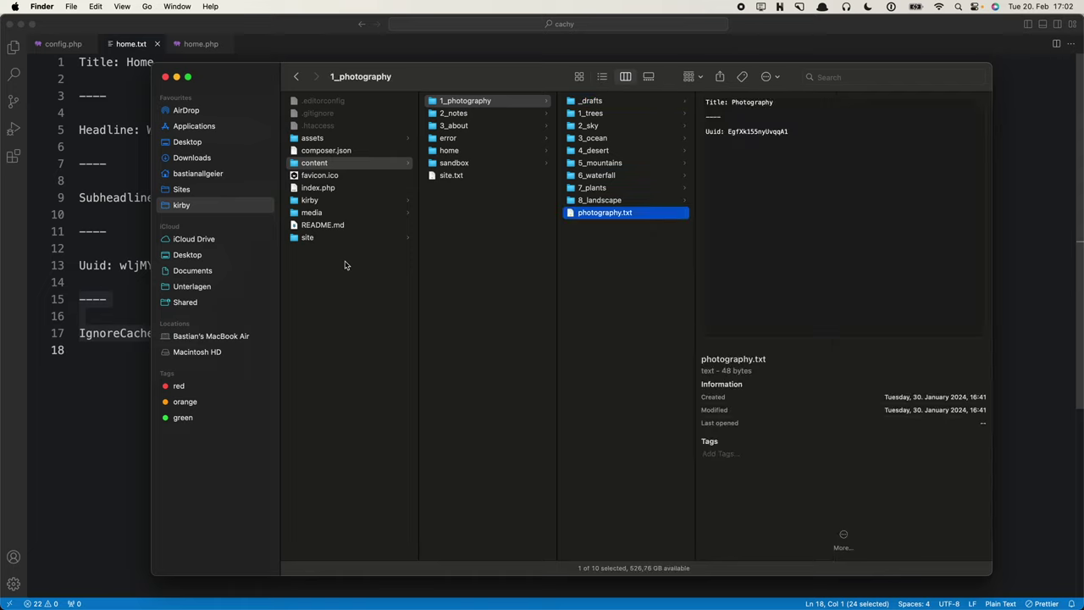
key(super+o)
Paste the copied separator and IgnoreCache: true field at the end of photography.txt
key(super+Down)
key(Return)
key(Return)
key(super+v)
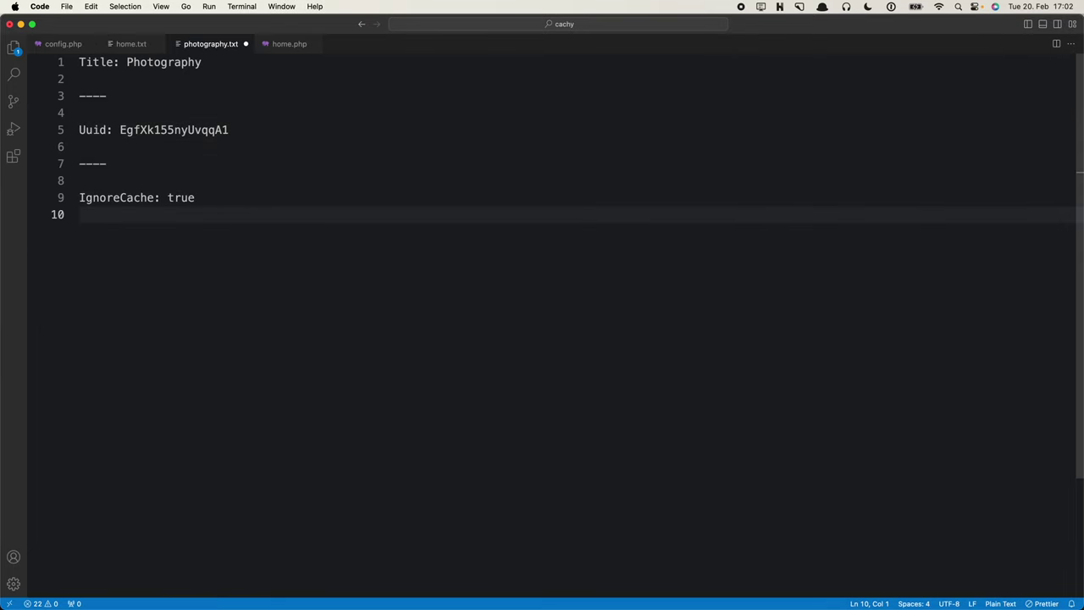
Delete the pasted separator and IgnoreCache field from photography.txt, save it, and return to config.php
click(79, 180)
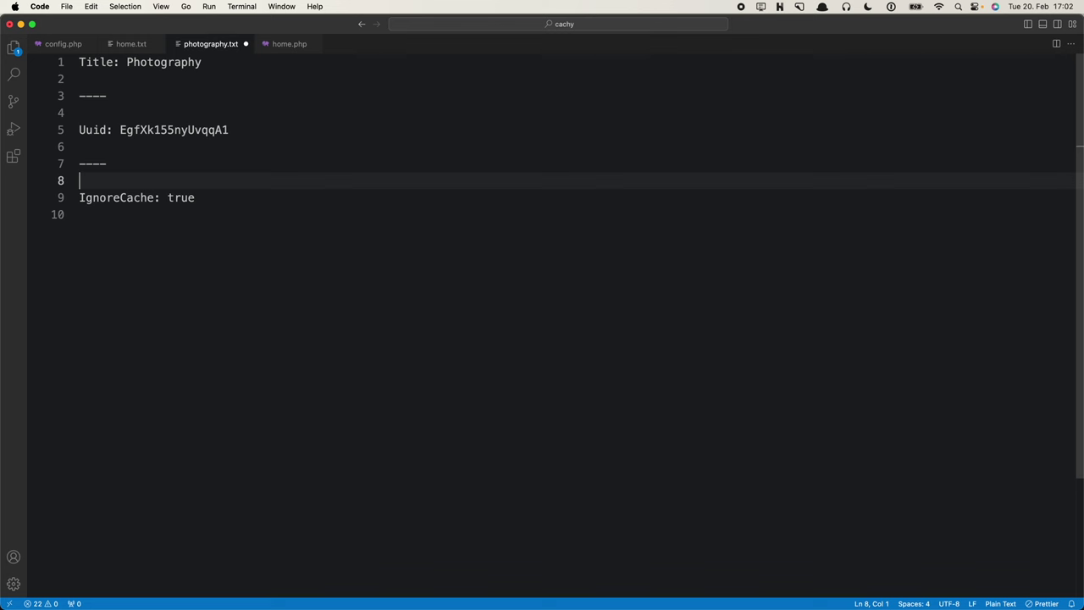
key(Up)
key(shift+Down)
key(shift+Down)
key(shift+Down)
key(BackSpace)
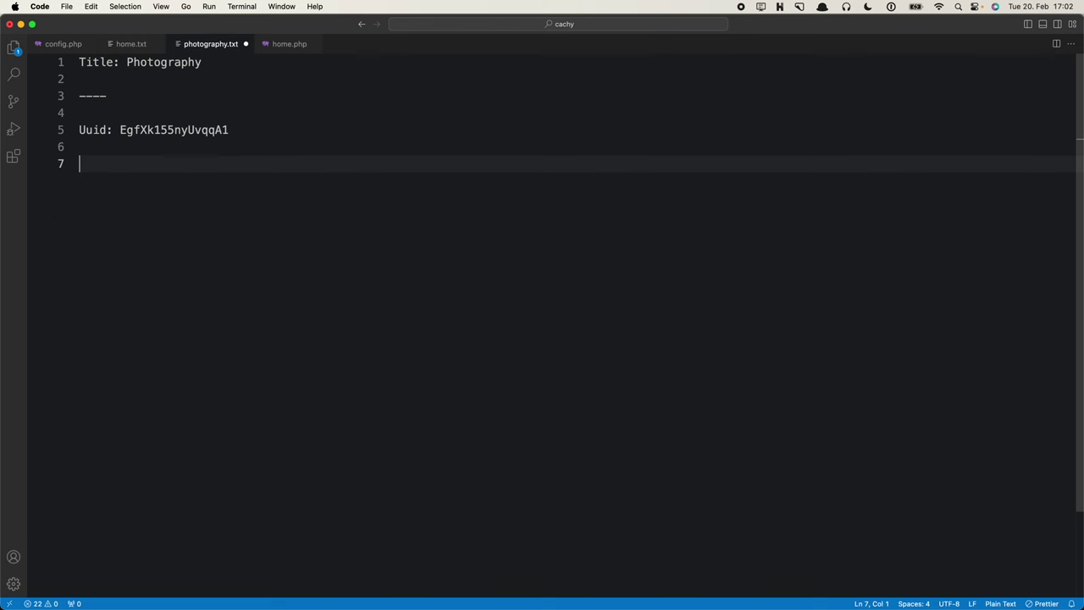
key(super+s)
click(59, 44)
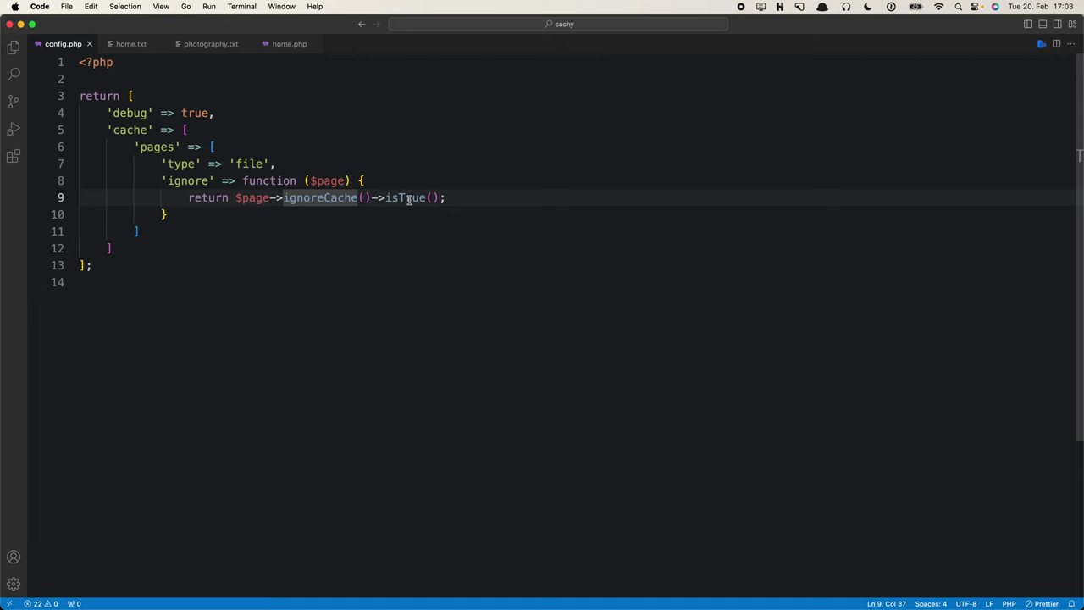
Switch to Firefox, close the cachy.test/api/pages/photography tab, and switch to Finder
key(super+Tab)
key(super+Tab)
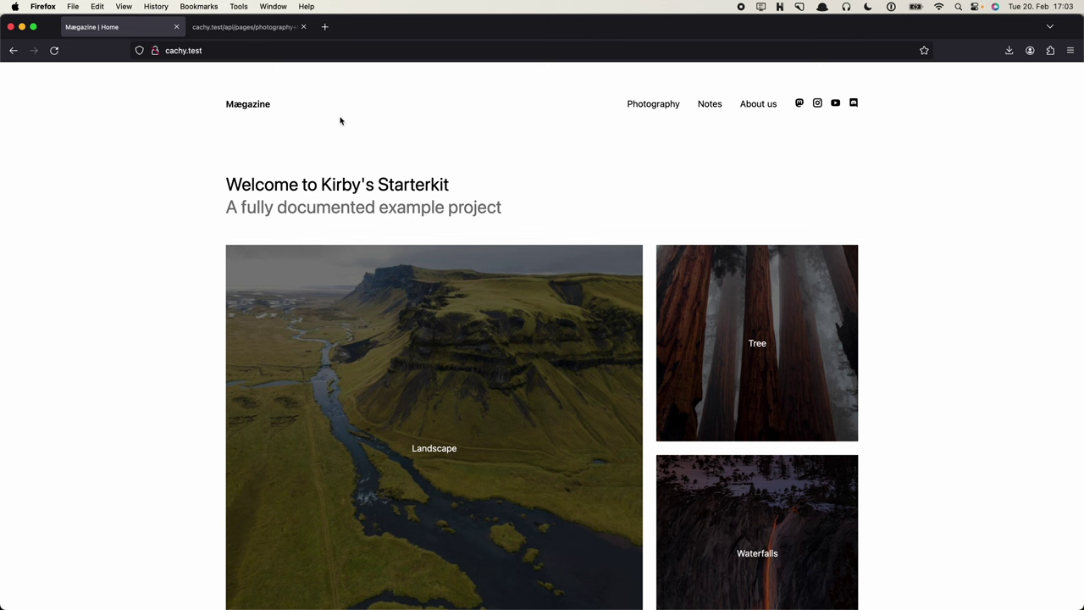
click(303, 26)
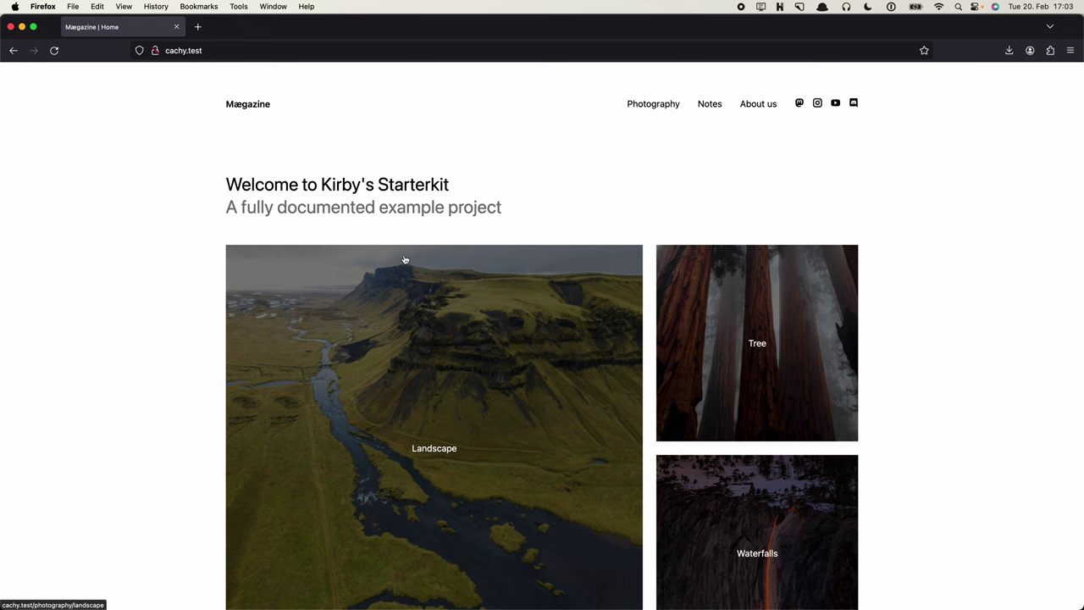
key(super+Tab)
key(super+Tab)
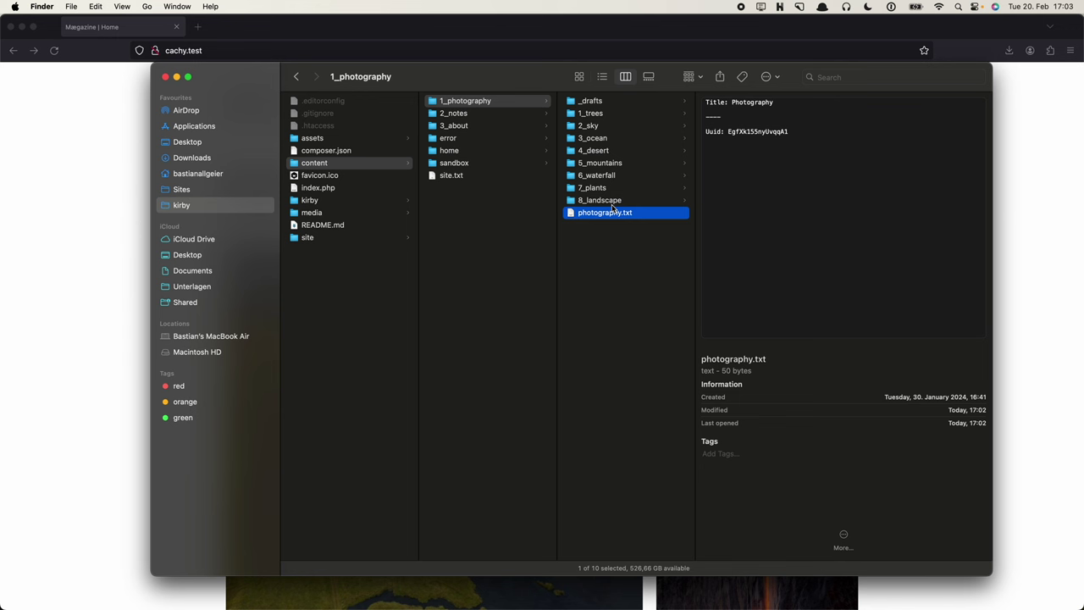
Open album.txt from content/1_photography/1_trees in VS Code, change its title to Trees, and save it
key(Up)
key(Up)
key(Up)
key(Up)
key(Up)
key(Up)
key(Up)
key(Up)
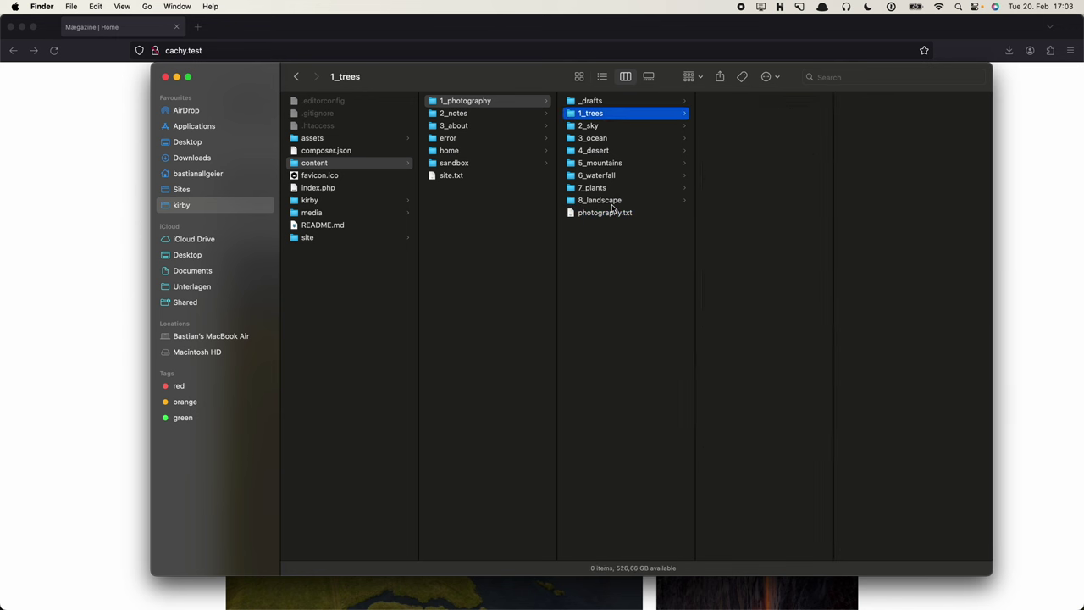
key(Right)
key(super+Tab)
key(super+Right)
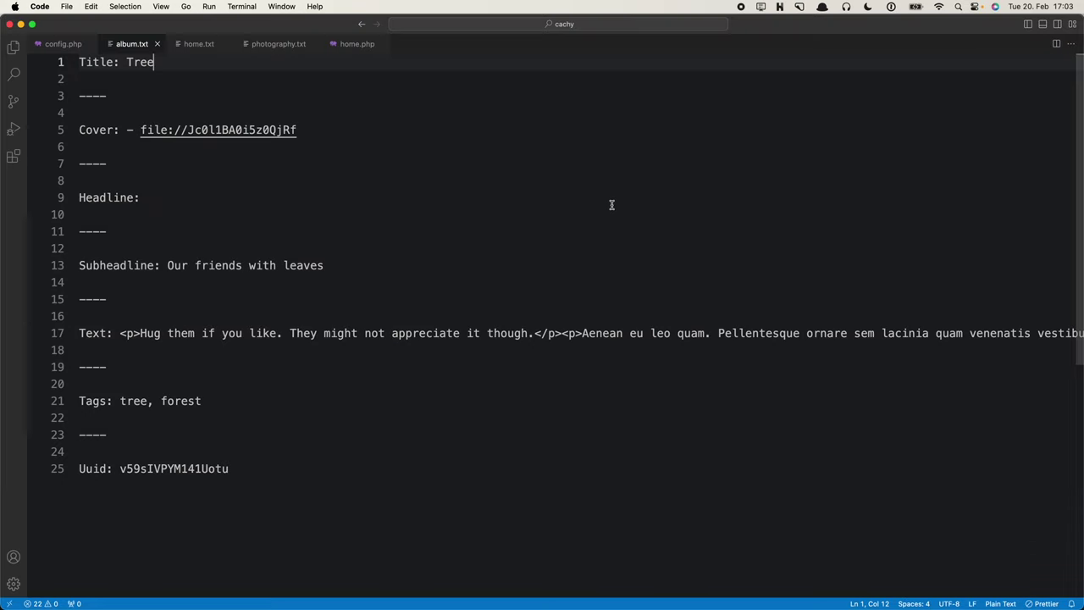
text(s)
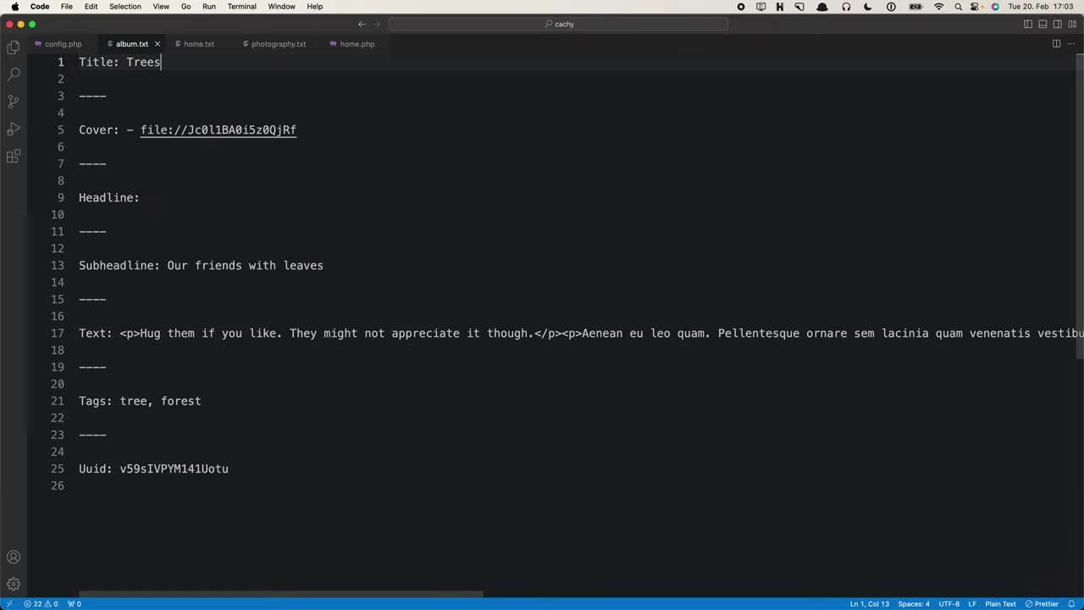
Switch to Firefox and go through the Landscape album to the Photography page to check the album titles
key(super+Tab)
key(super+Tab)
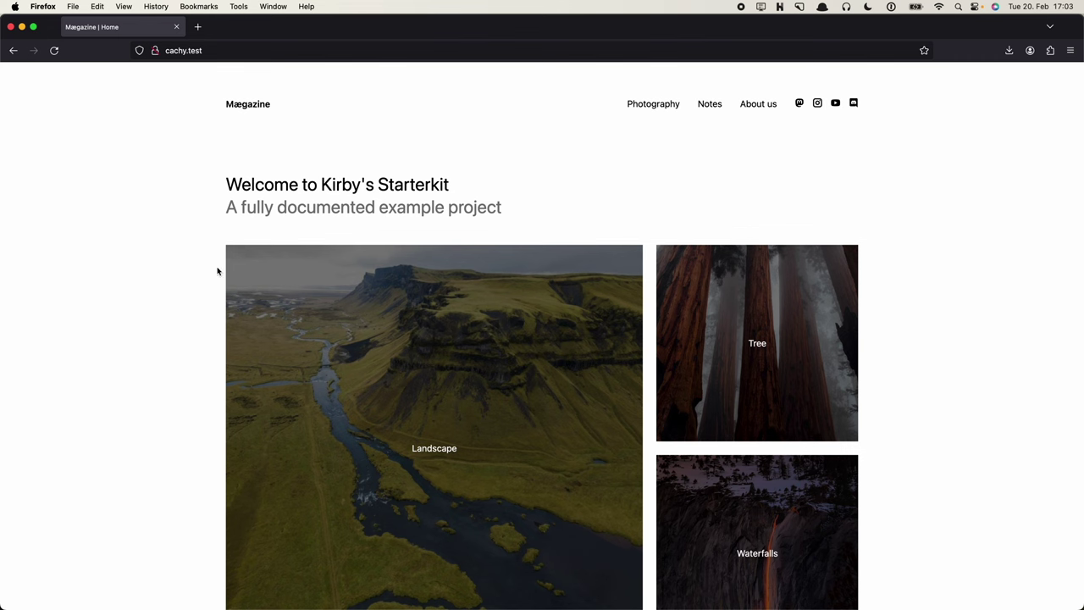
click(330, 266)
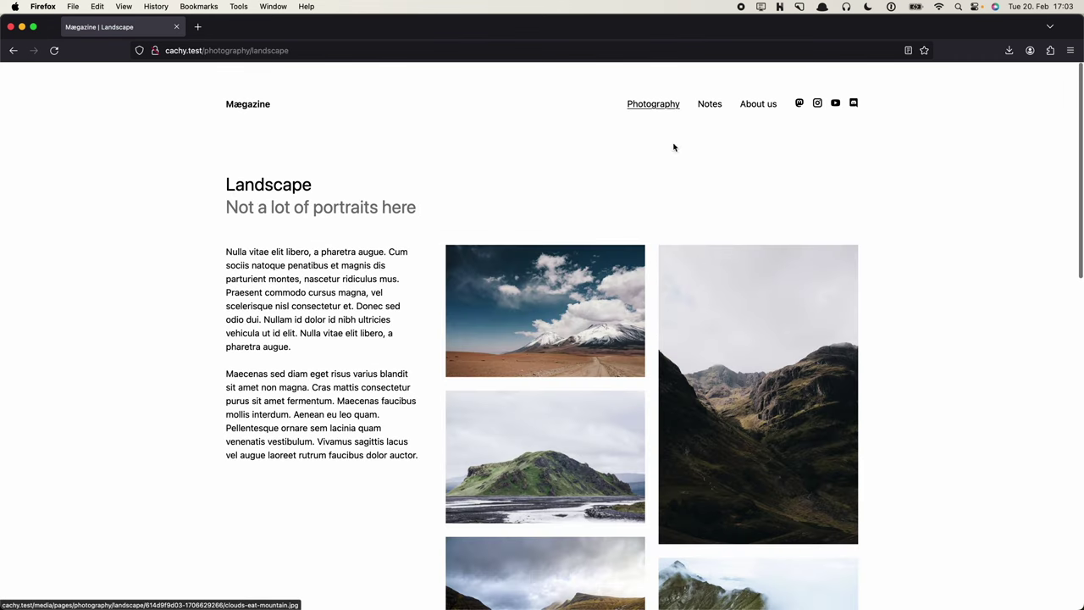
click(654, 107)
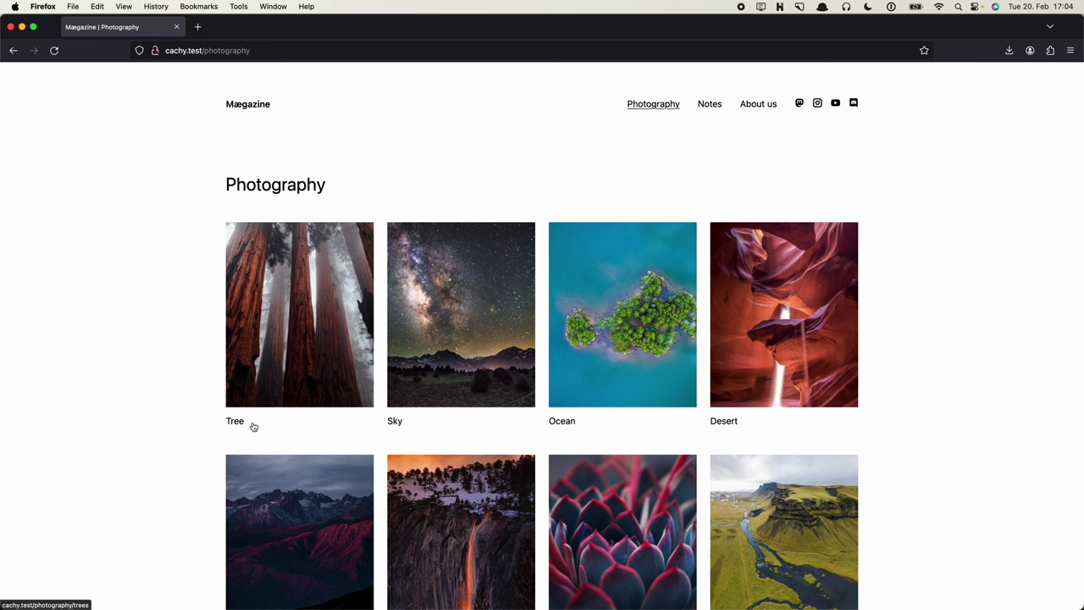
Switch to Finder and delete the cachy.test folder inside site/cache
key(super+Tab)
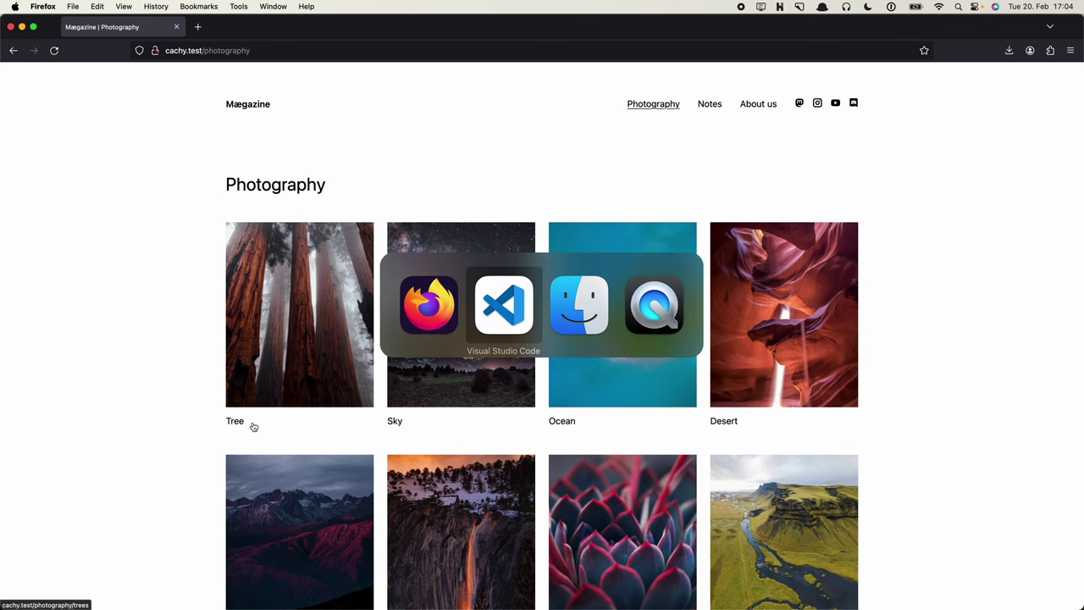
key(super+Tab)
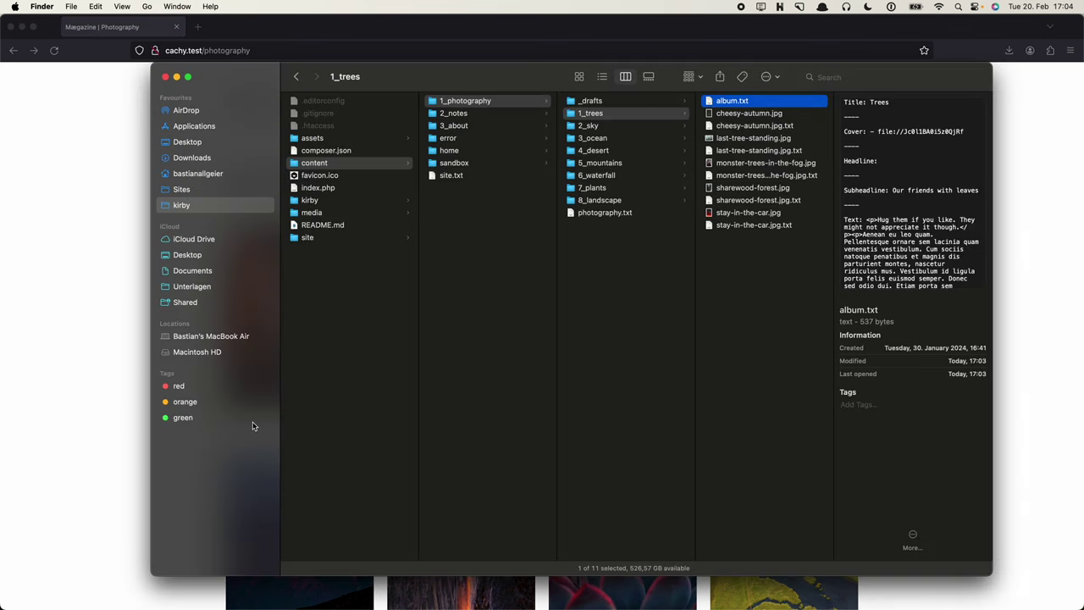
key(Left)
key(Left)
key(Left)
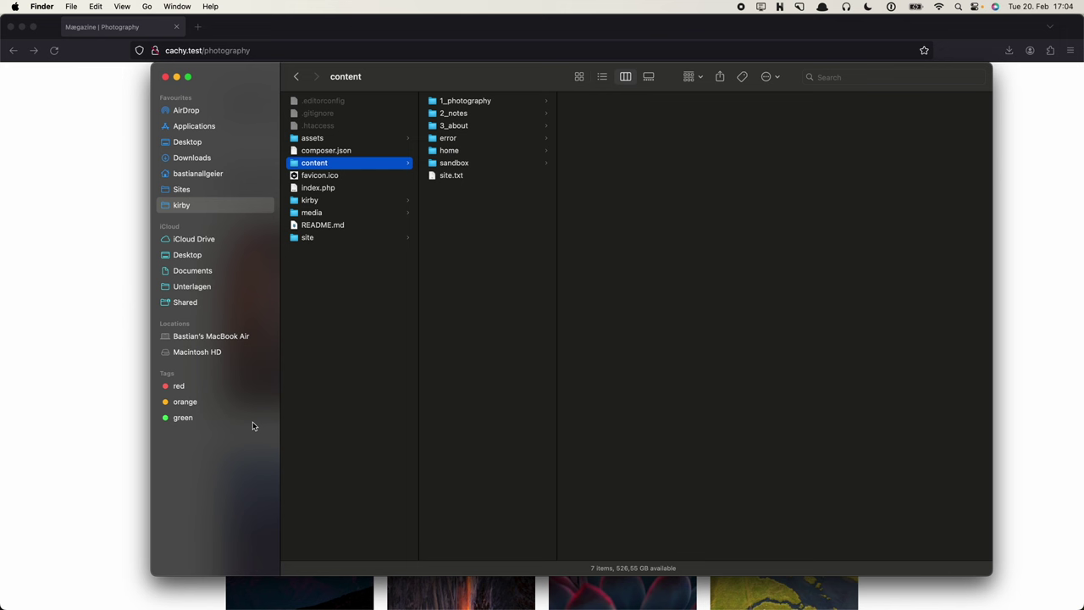
key(s)
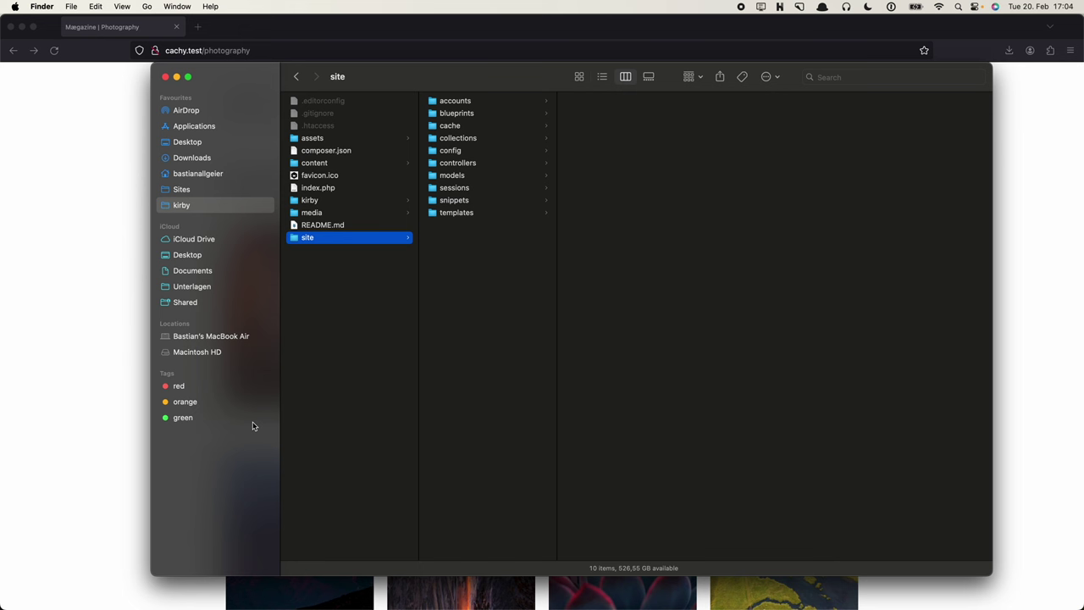
key(Right)
key(c)
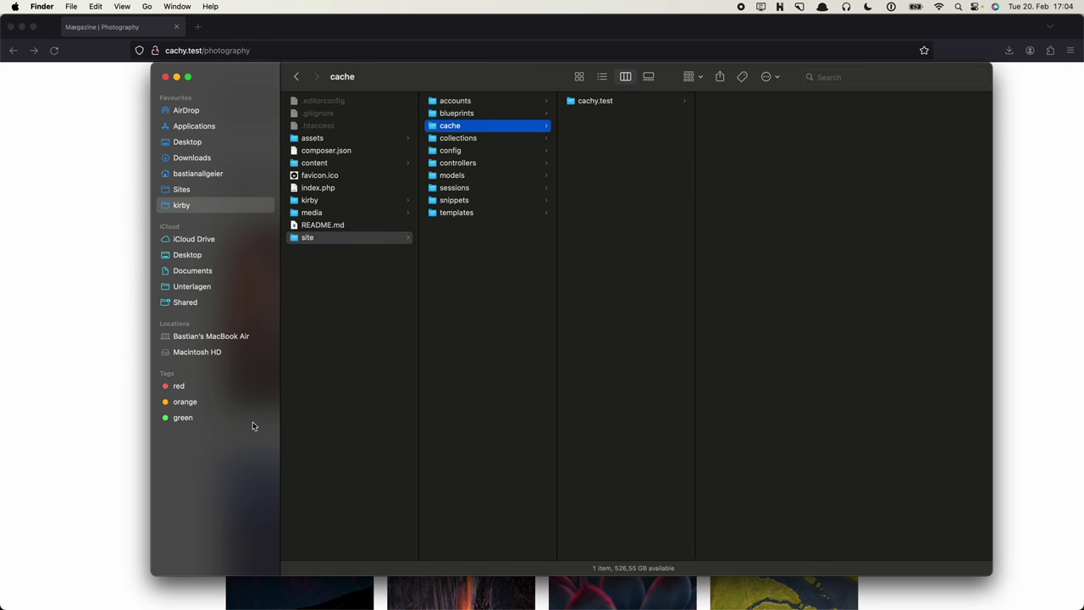
key(Right)
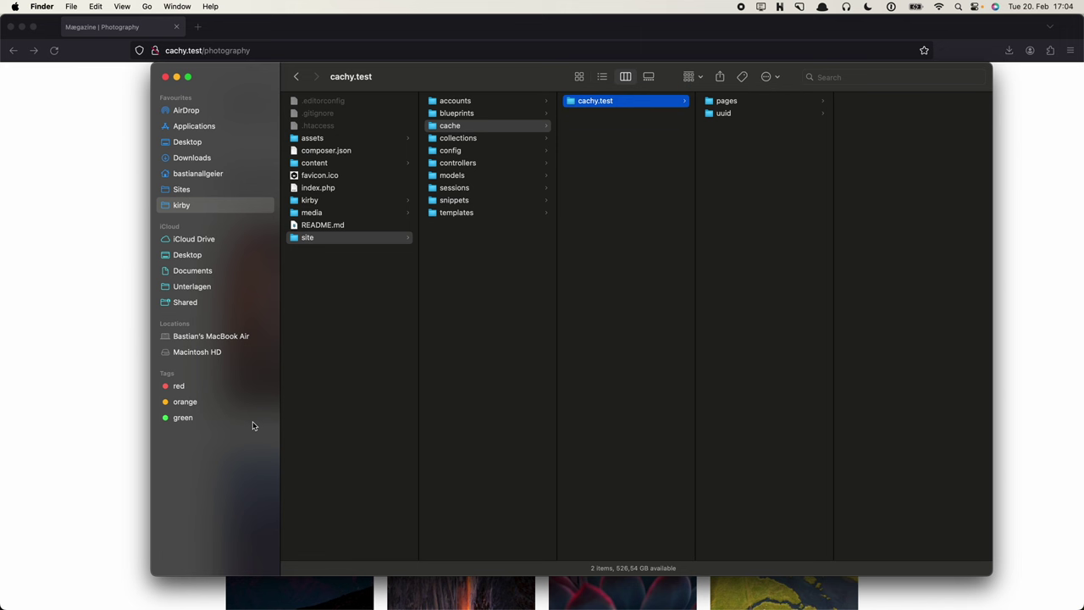
key(super+BackSpace)
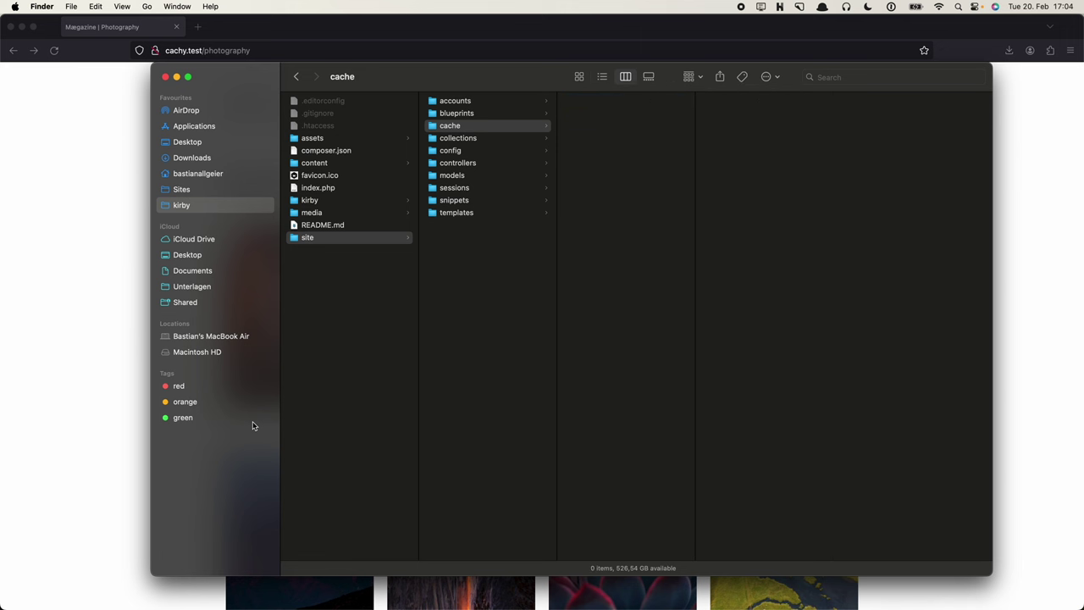
Revisit the site in Firefox, return to Finder, and delete the pages folder inside site/cache/cachy.test
key(super+Tab)
key(Right)
key(Right)
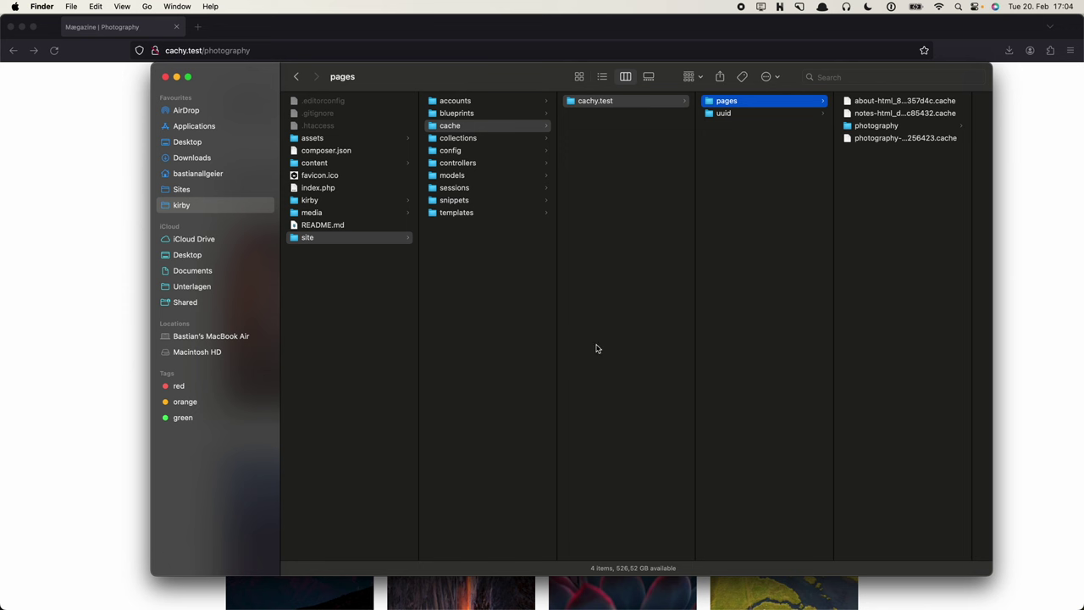
key(super+BackSpace)
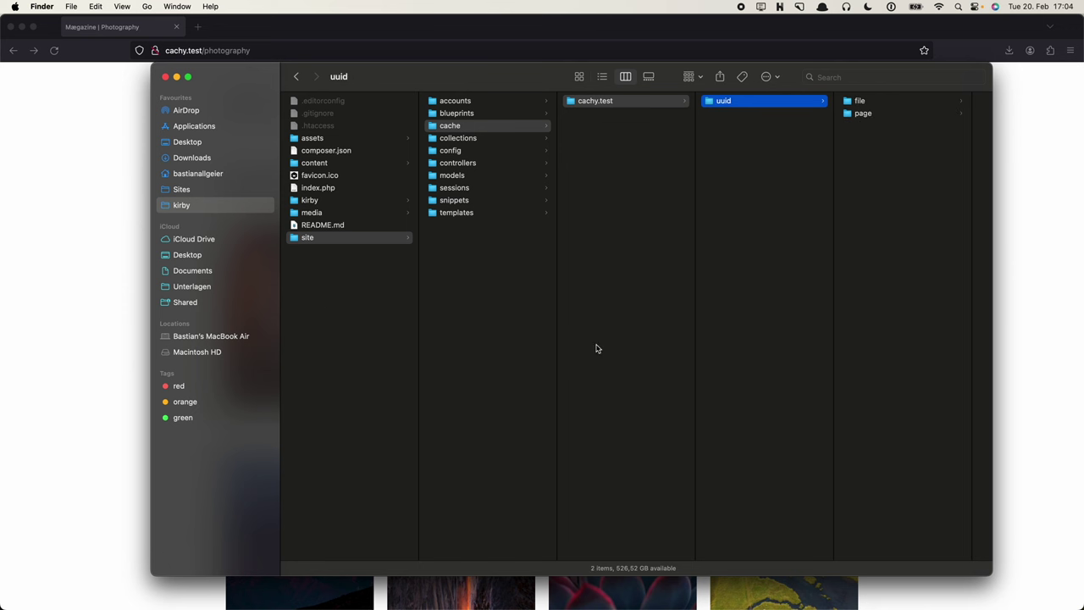
Switch to Firefox and visit the Notes, About us, and Photography pages of the site
key(super+Tab)
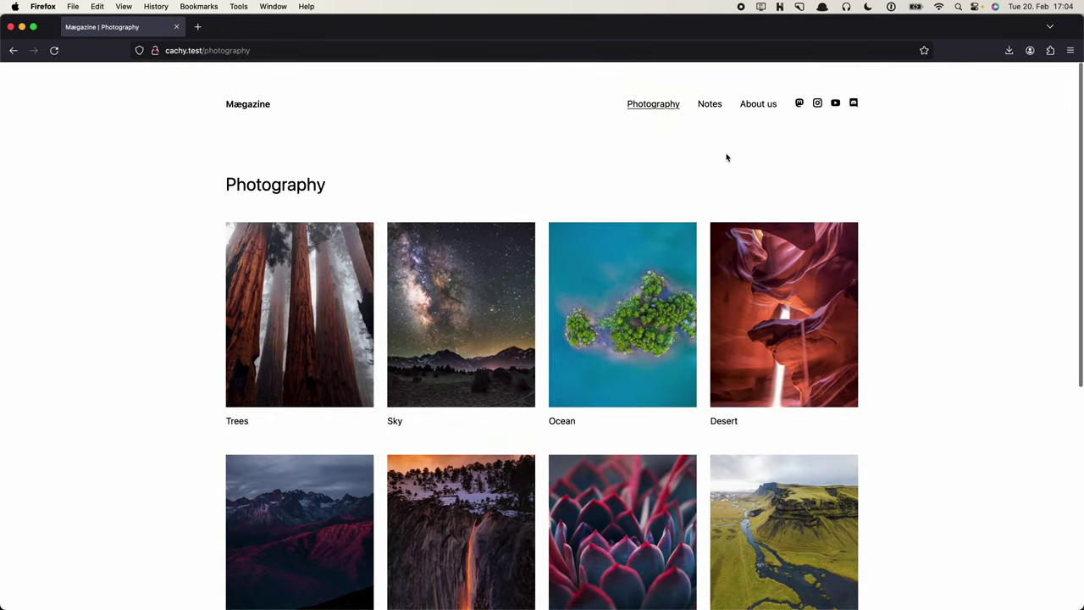
click(704, 104)
click(746, 109)
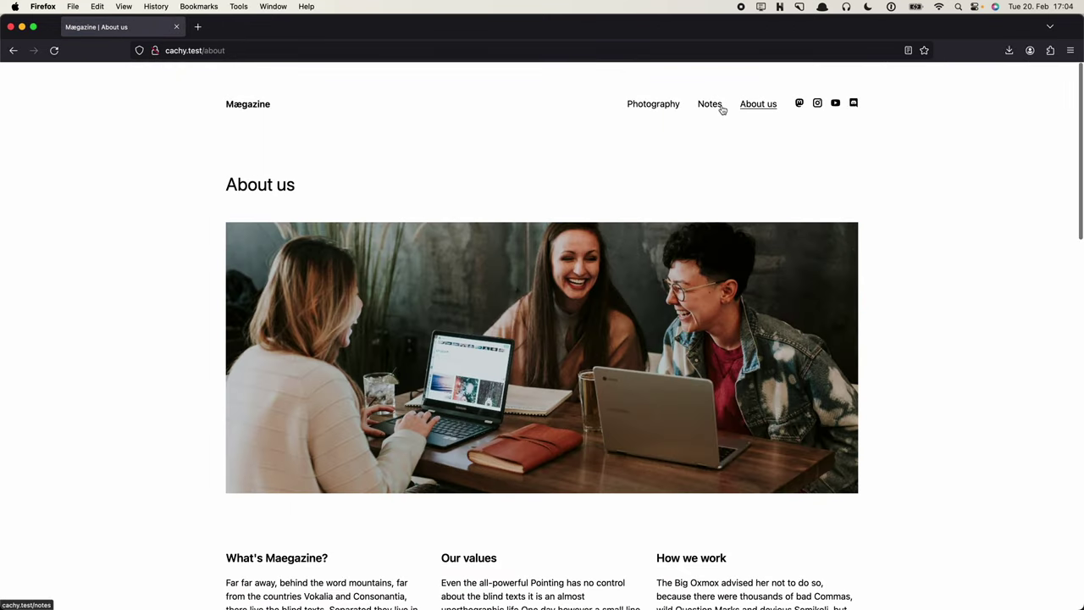
click(719, 107)
click(660, 109)
Examine the about, notes, and photography cache files in Finder's pages cache folder and compare with the Photography page in Firefox
key(super+Tab)
key(Up)
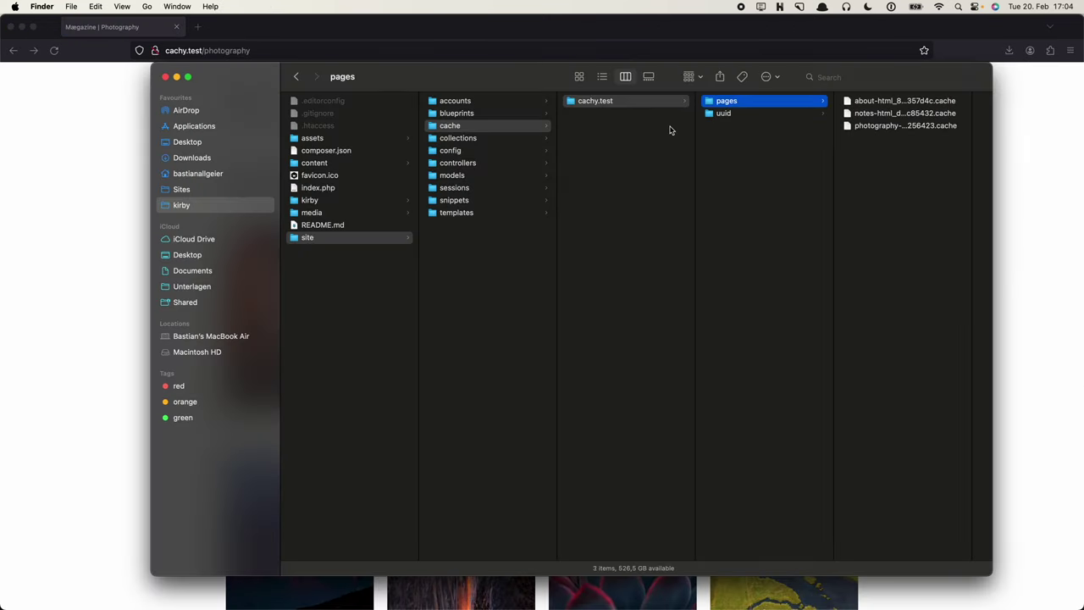
key(Right)
key(Down)
key(Down)
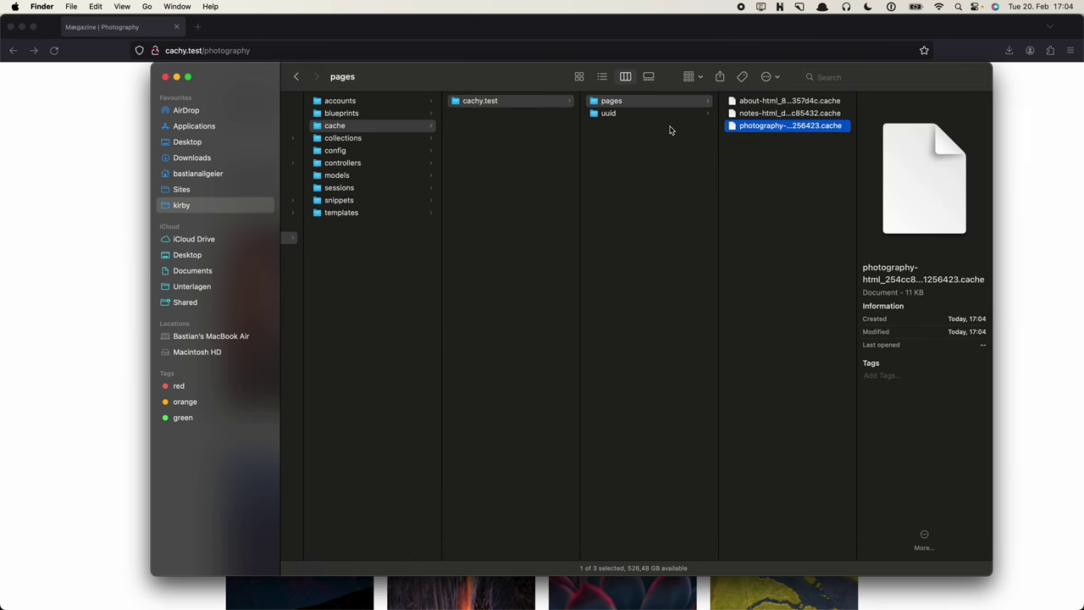
key(Up)
key(Up)
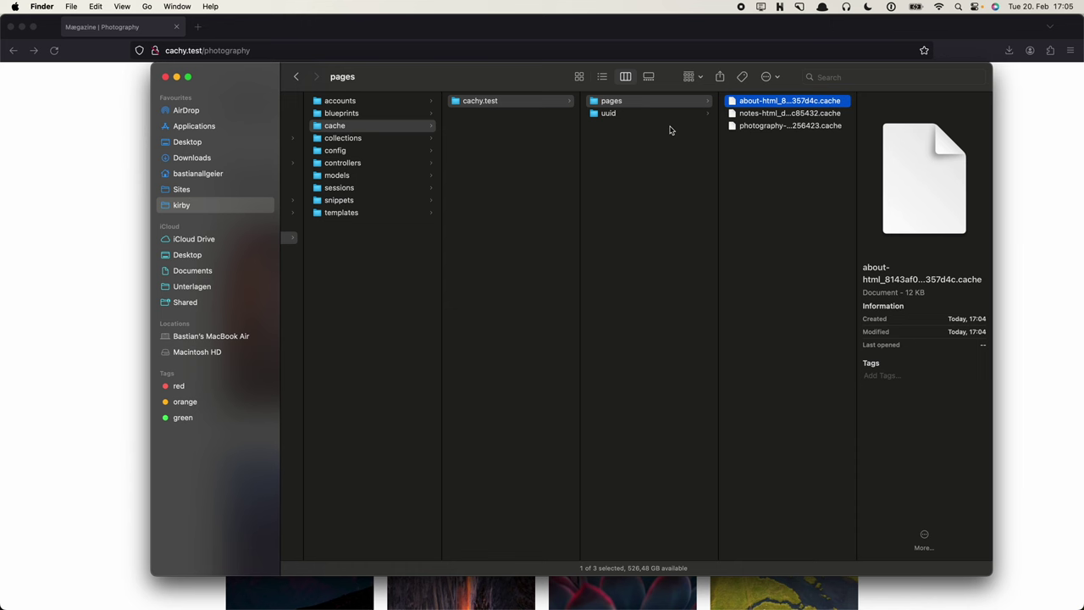
key(super+Tab)
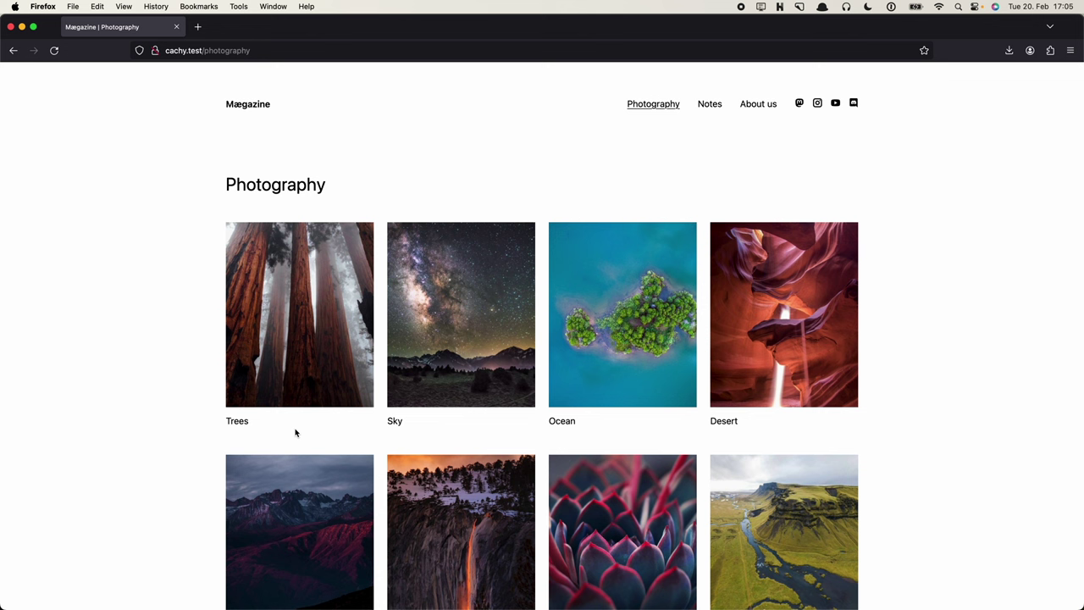
key(super+Tab)
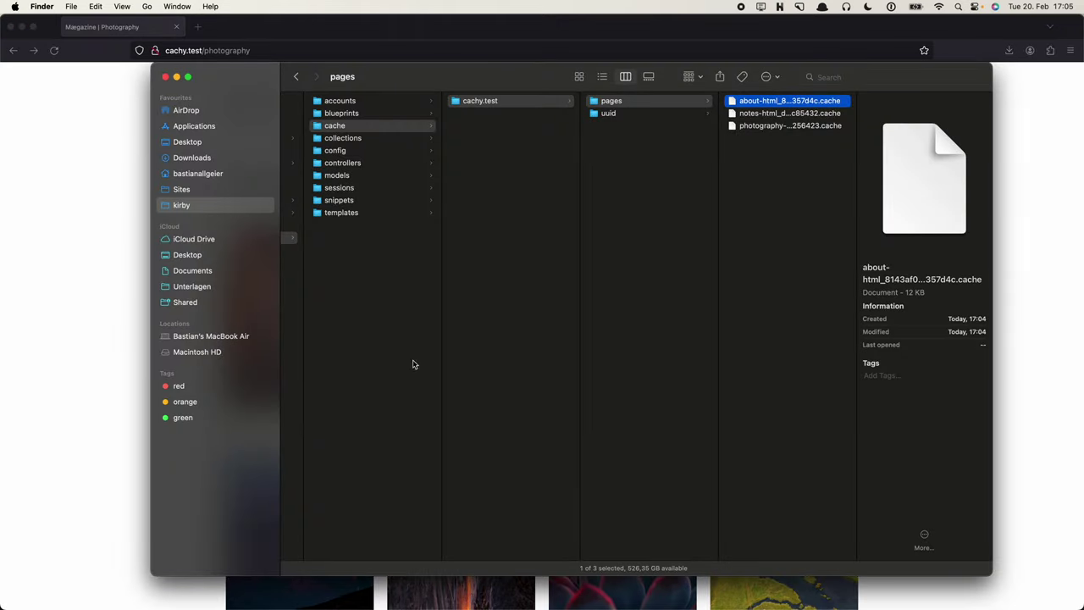
Duplicate config.php in the site/config folder and rename the copy to config.cachy.test.php
key(Left)
key(Left)
key(Left)
text(sn)
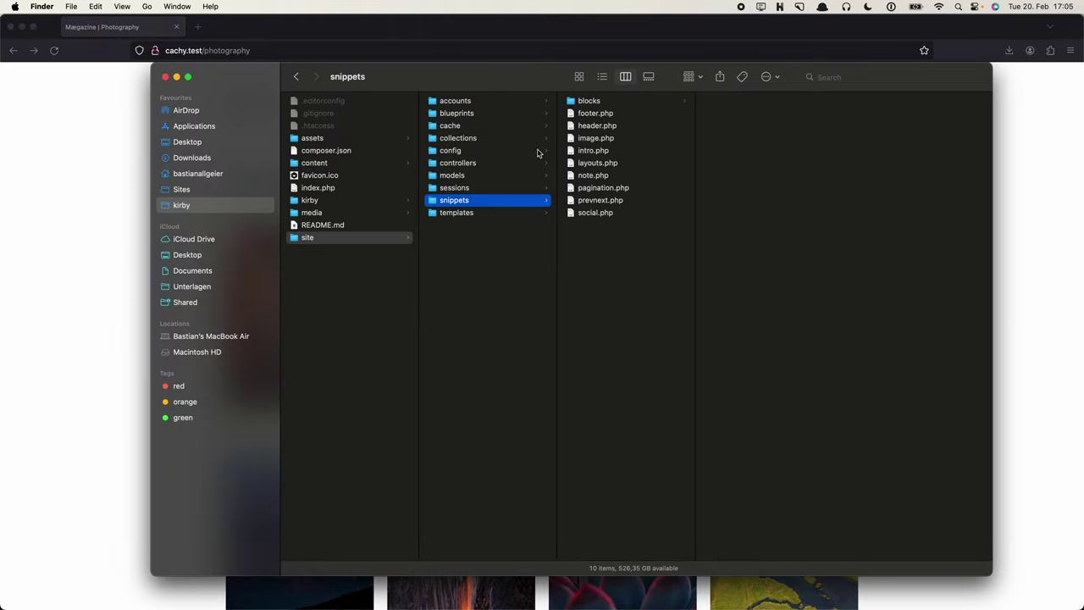
click(498, 151)
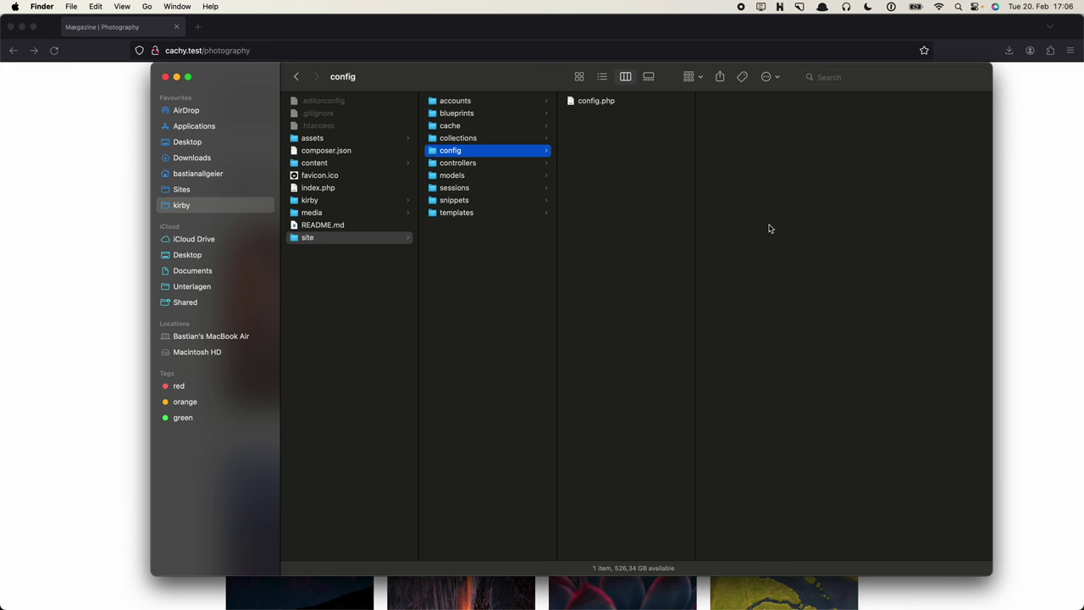
key(Right)
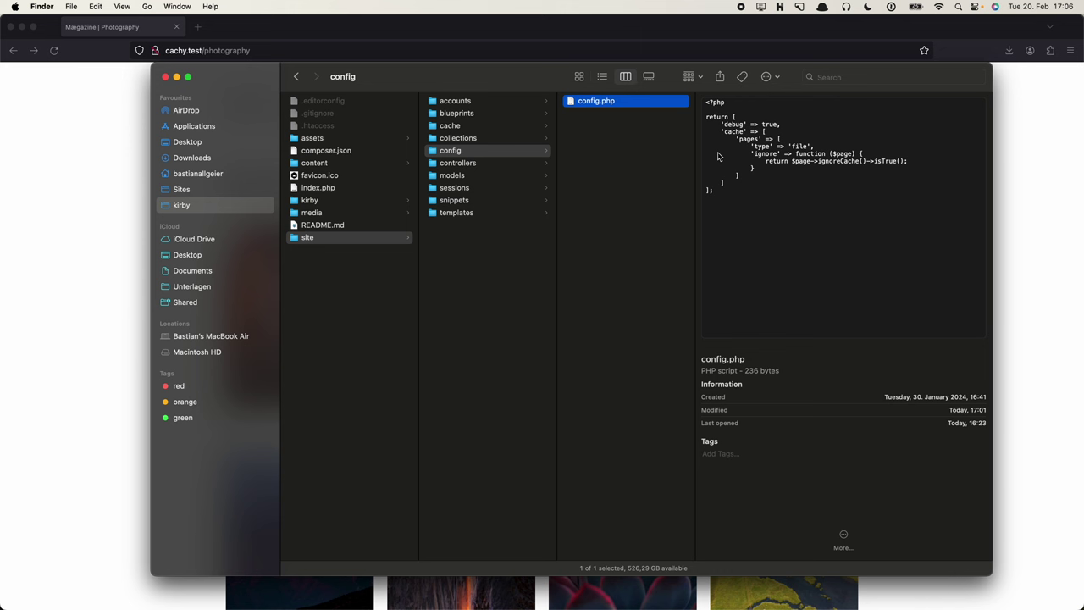
key(super+d)
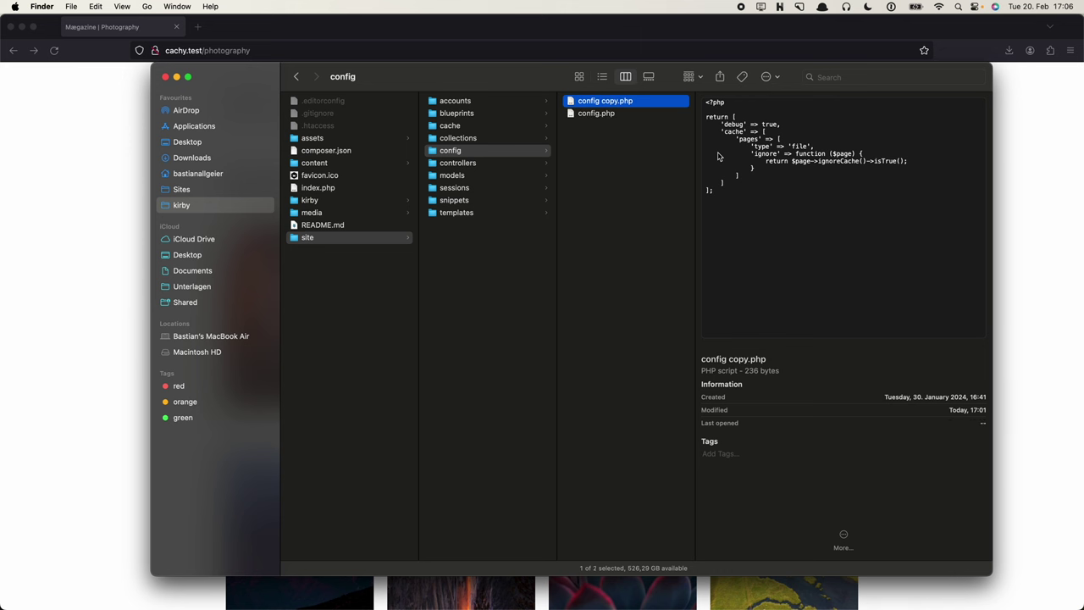
key(Return)
text(config)
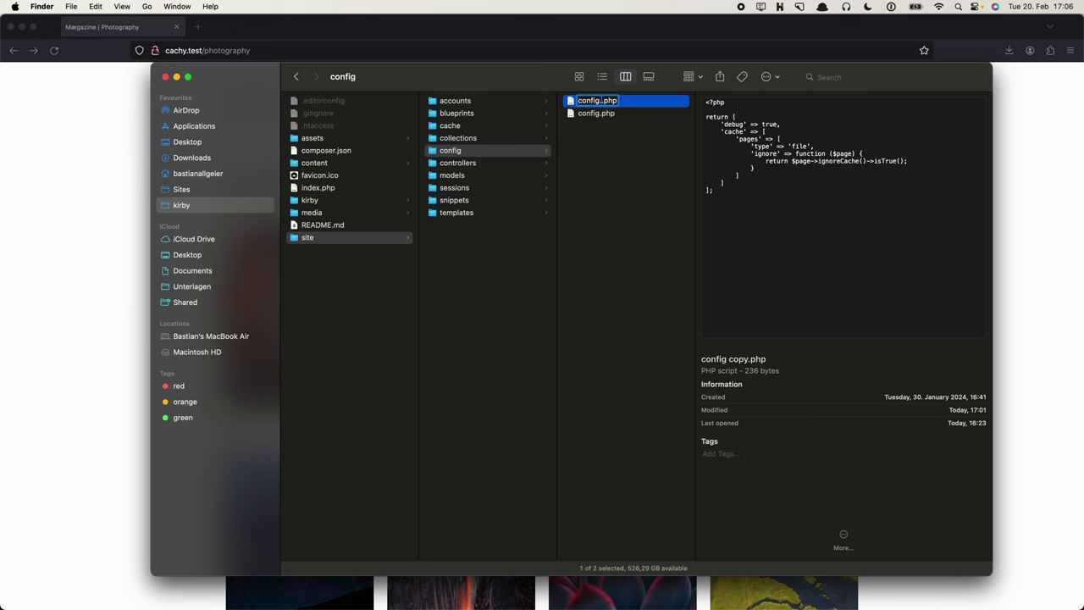
text(.cachy.test.)
key(Return)
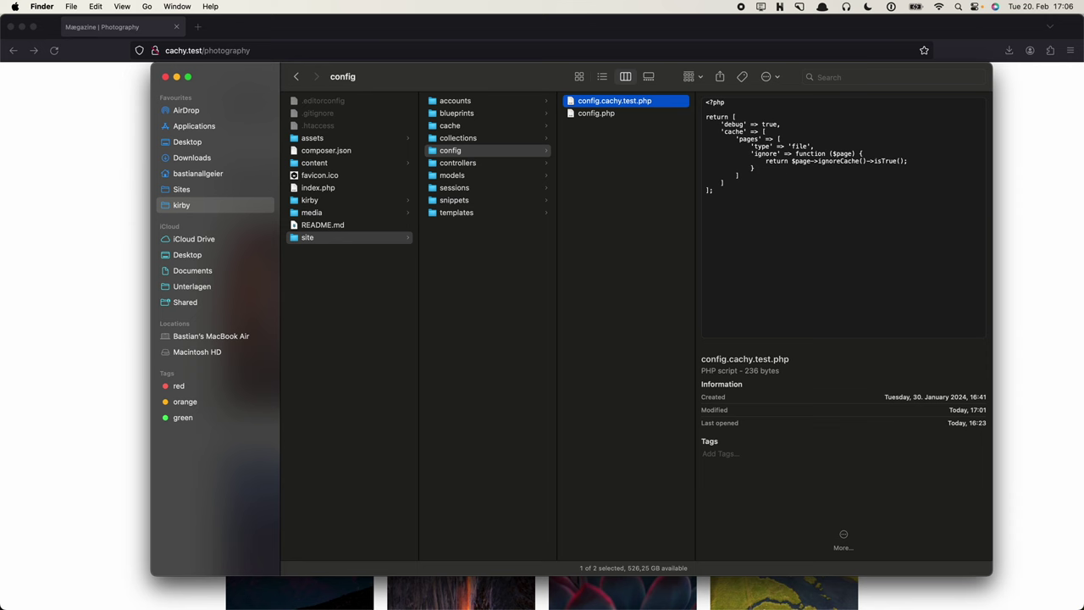
Open config.cachy.test.php in VS Code, replace the pages cache array with false, and save the file
key(super+o)
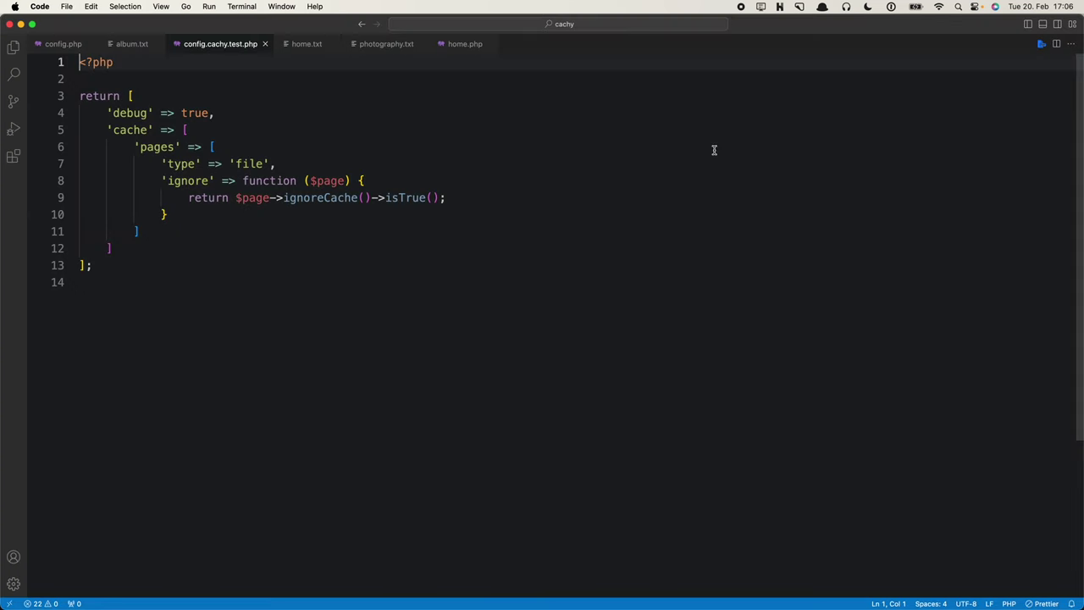
click(305, 148)
key(shift+Down)
key(shift+Down)
key(shift+Down)
key(shift+Down)
key(shift+Down)
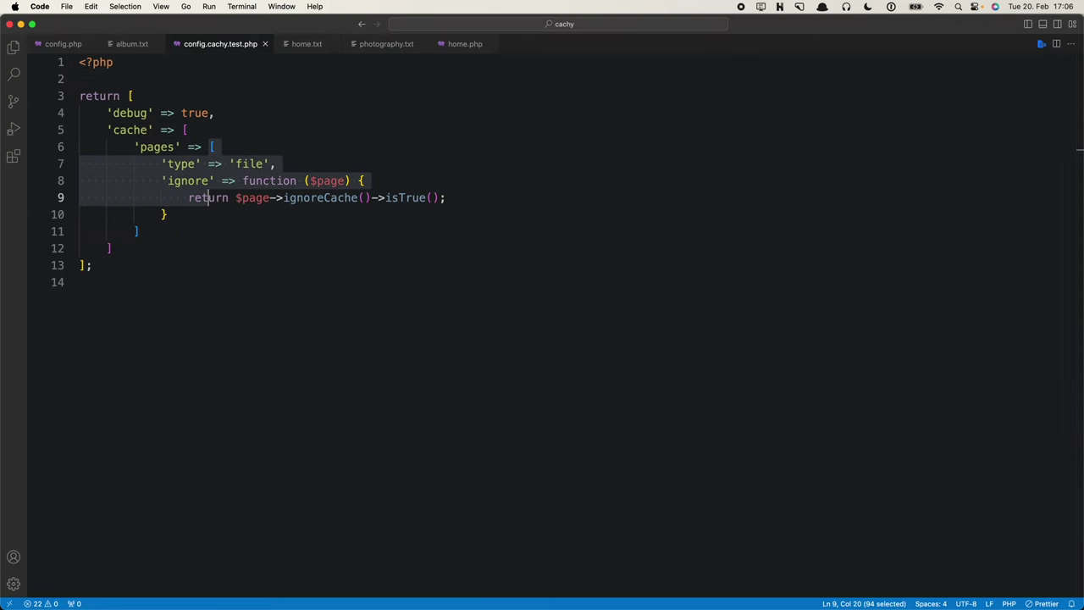
text(tru)
key(BackSpace)
key(BackSpace)
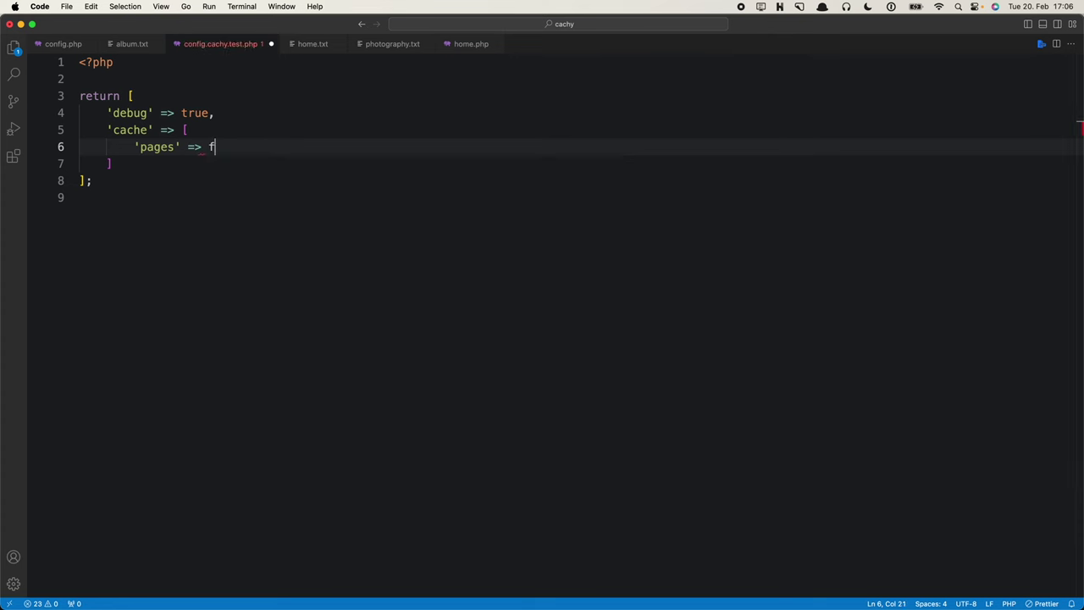
text(false)
click(237, 132)
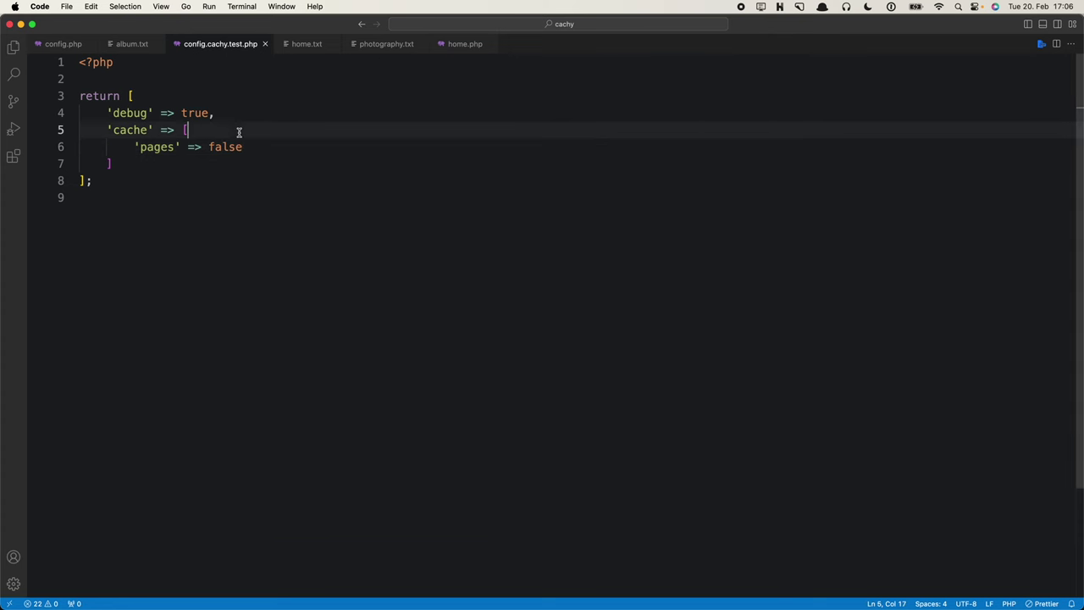
Remove the 'debug' => true line from config.cachy.test.php and save the file
click(247, 110)
triple_click(248, 110)
key(BackSpace)
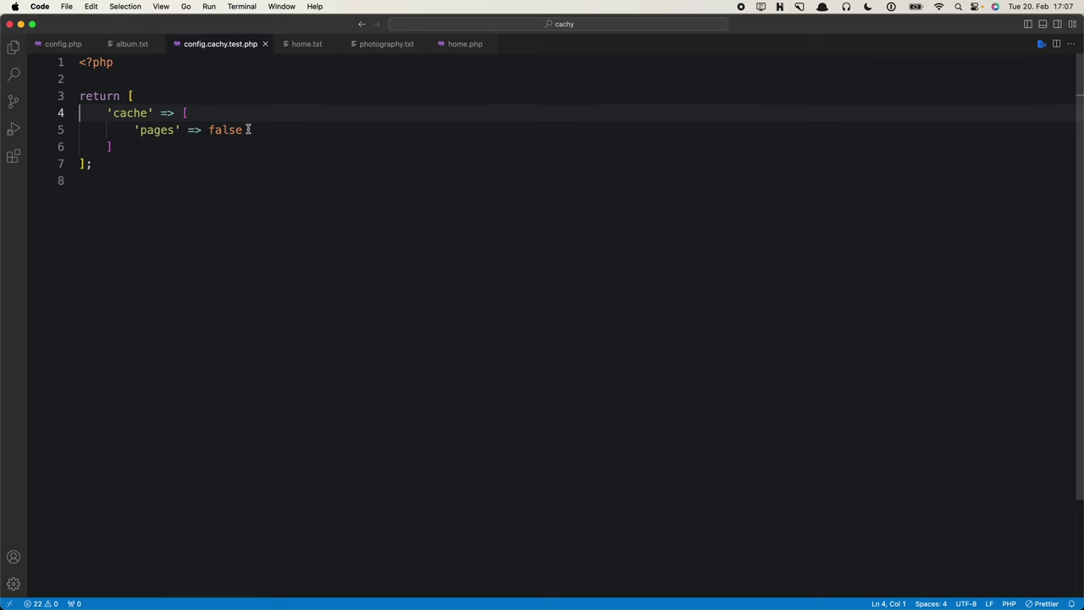
Switch to Firefox and open the Mægazine home page
key(super+Tab)
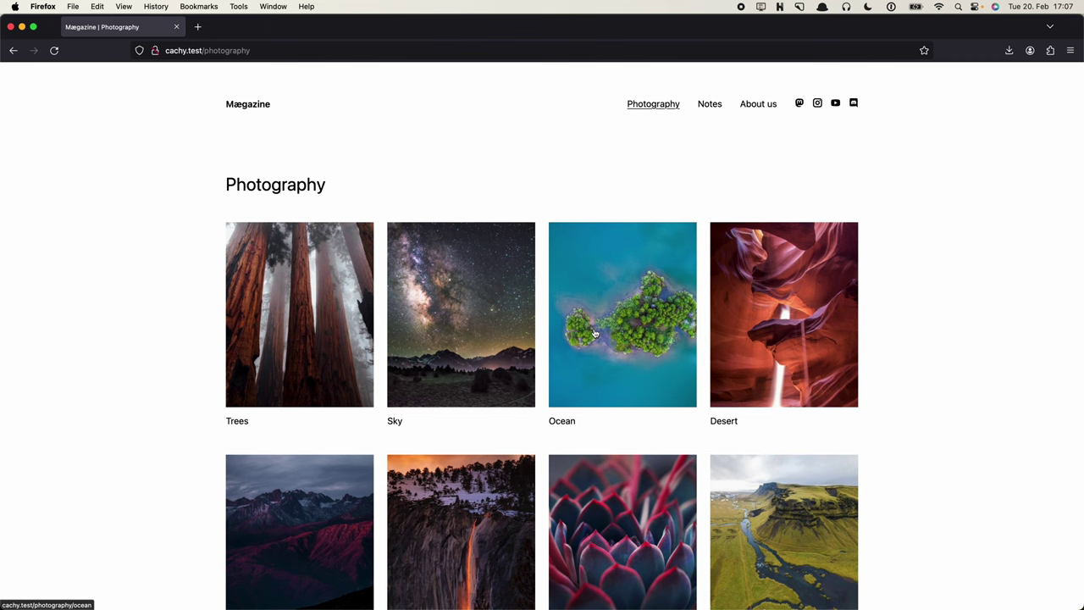
click(243, 106)
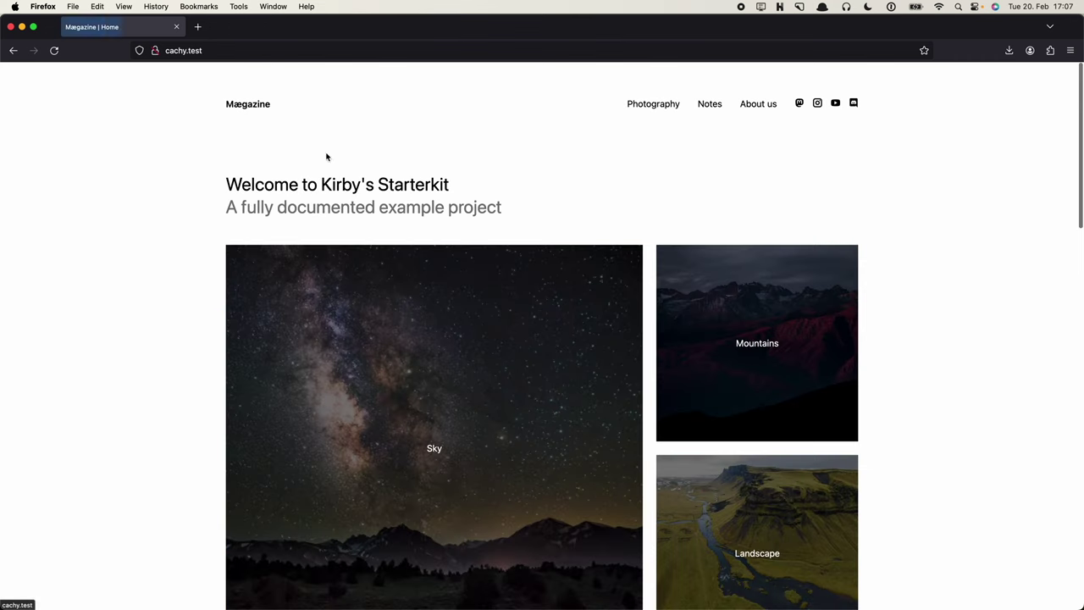
Reload the home page in Firefox and inspect the site/cache/cachy.test folder in Finder for cached pages
key(super+r)
key(super+Tab)
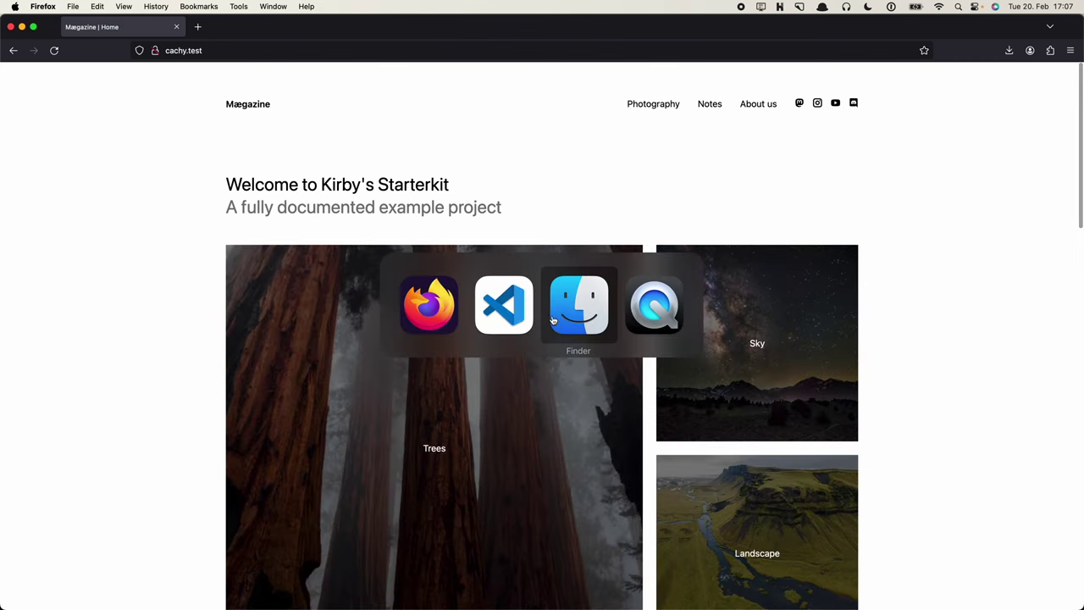
key(Left)
key(Up)
key(Up)
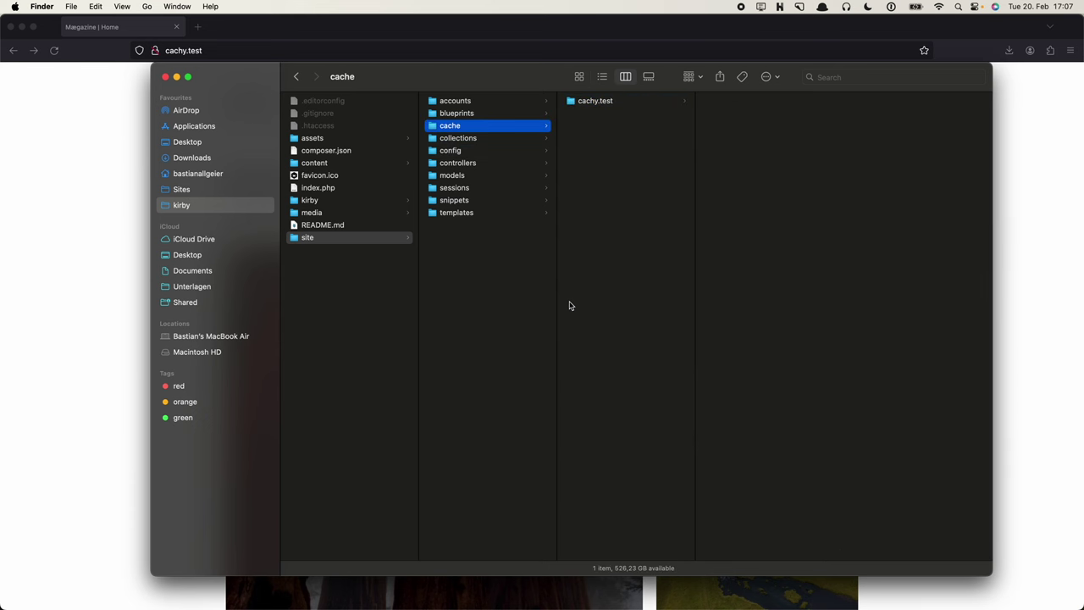
key(Right)
key(Right)
key(Down)
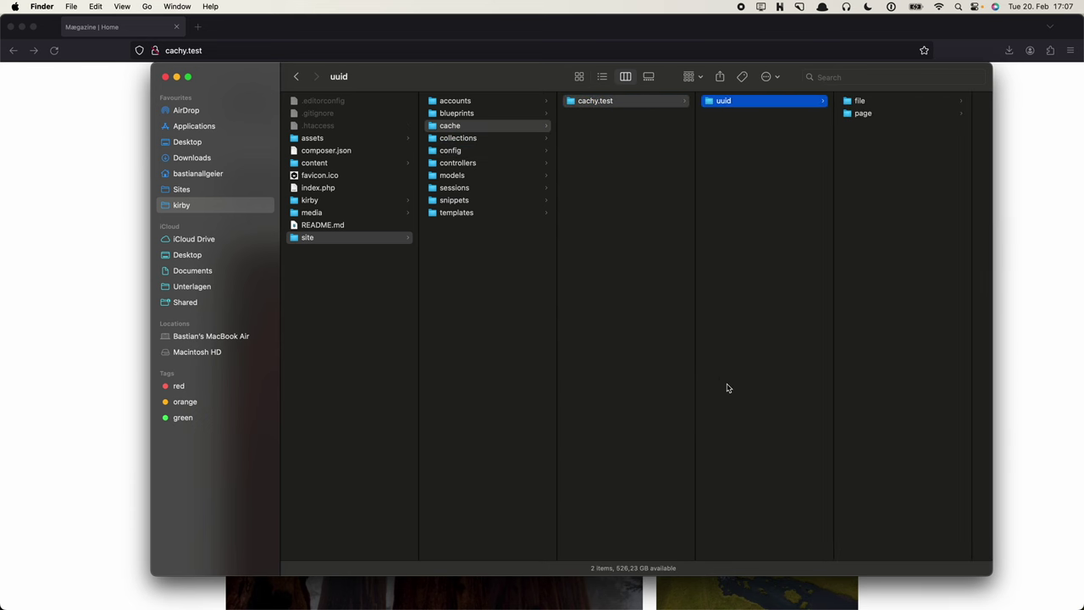
Visit the Notes, About us, Photography and home pages in Firefox, and recheck the cachy.test cache folder in Finder
key(super+Tab)
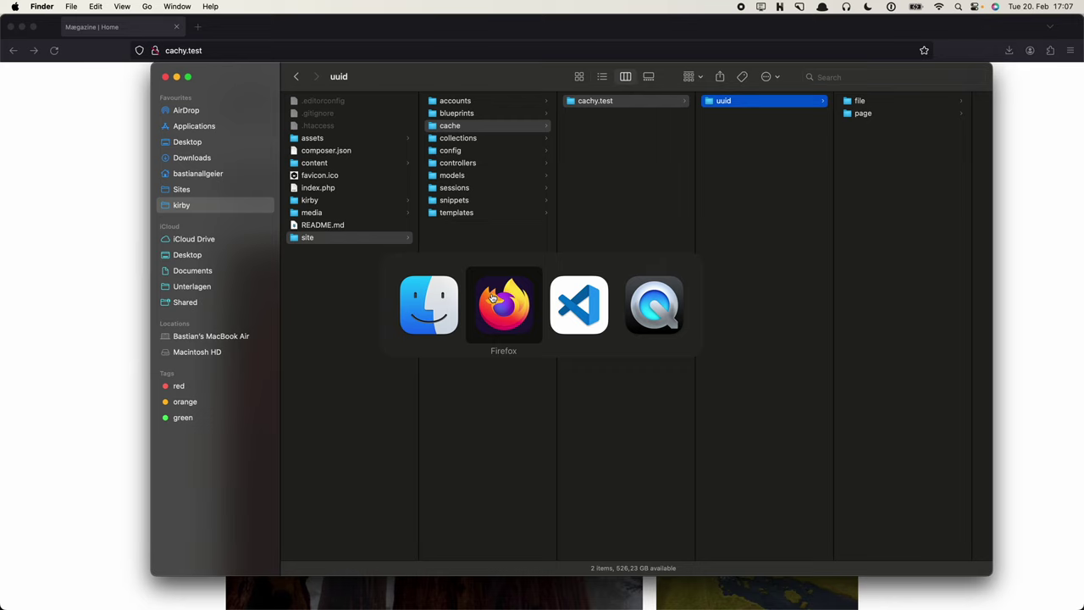
key(super+r)
click(703, 108)
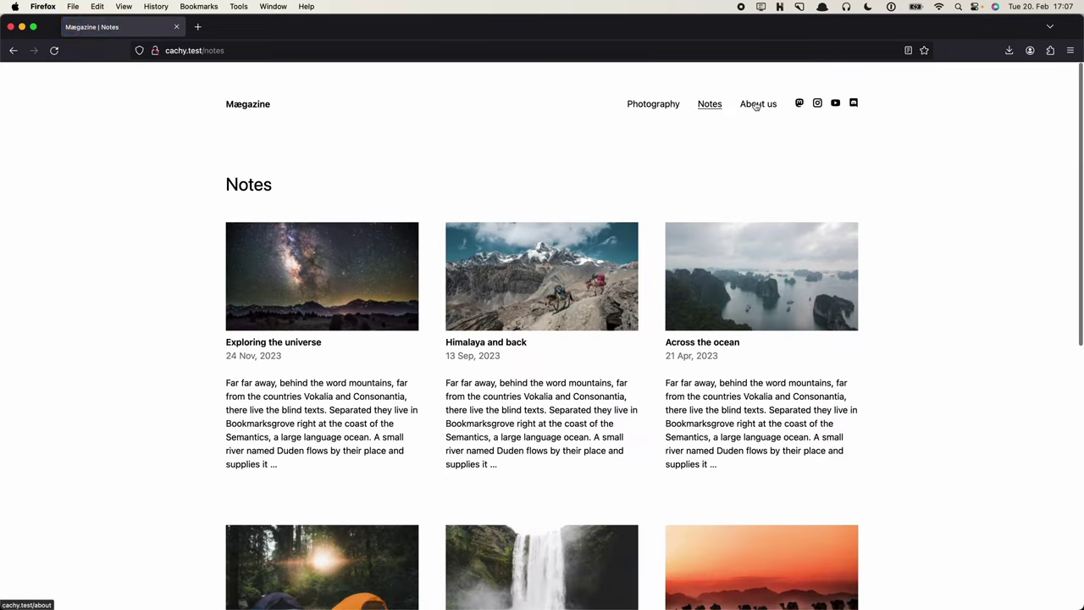
click(745, 108)
click(700, 110)
click(653, 104)
click(266, 105)
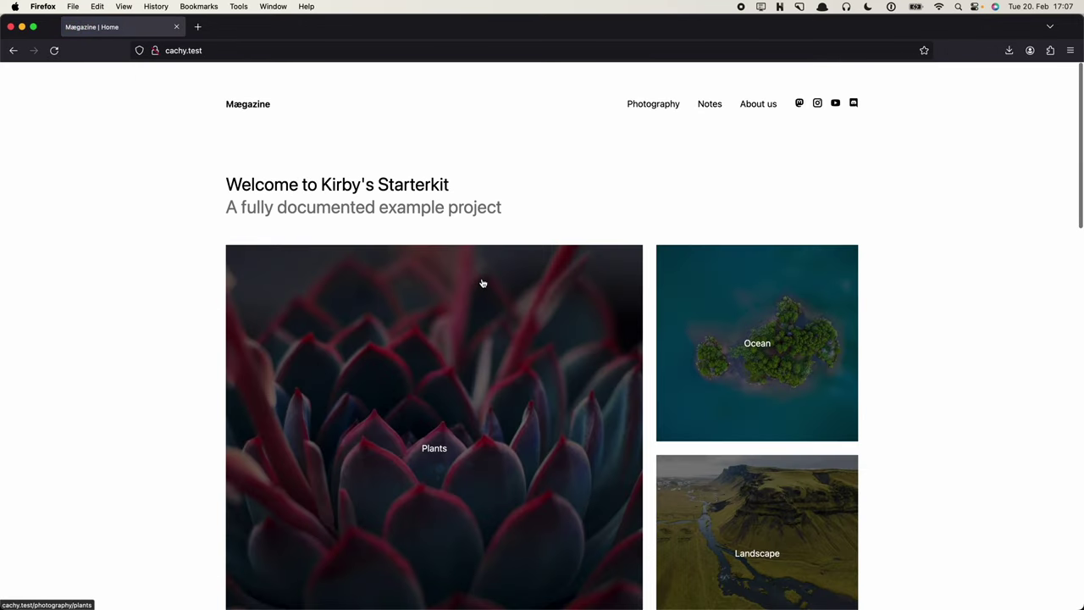
key(super+Tab)
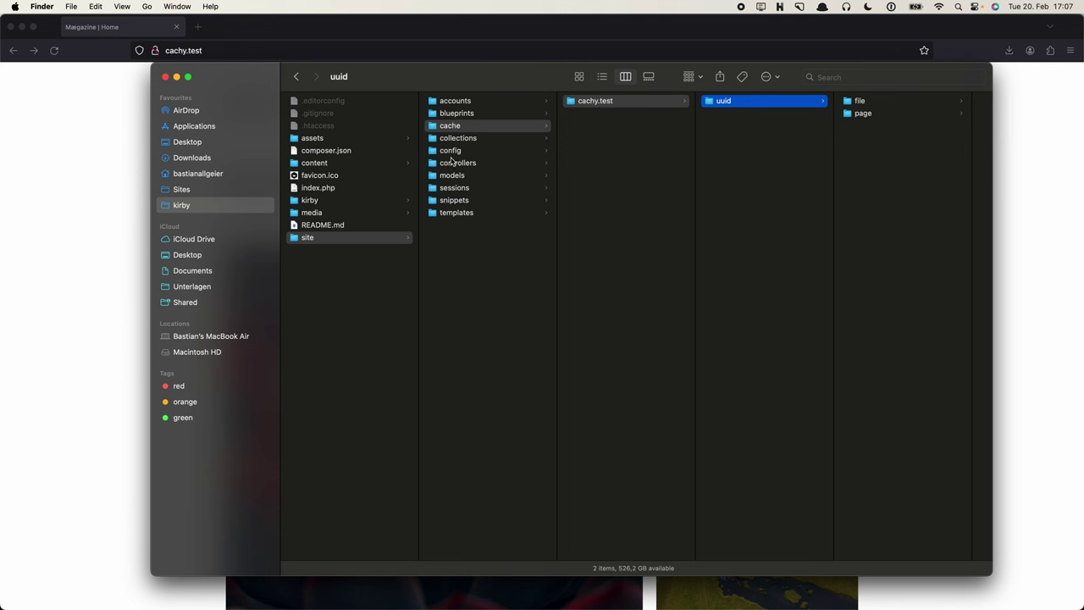
Open config.php from the site/config folder in VS Code, copy its 'debug' => true line, remove it from the file, and save
click(512, 154)
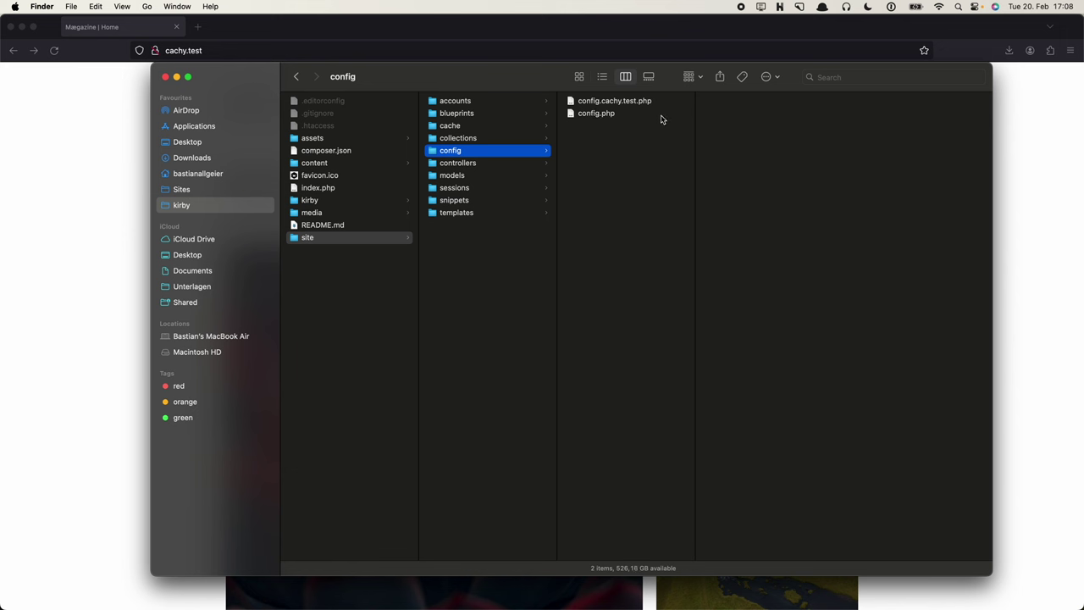
click(586, 116)
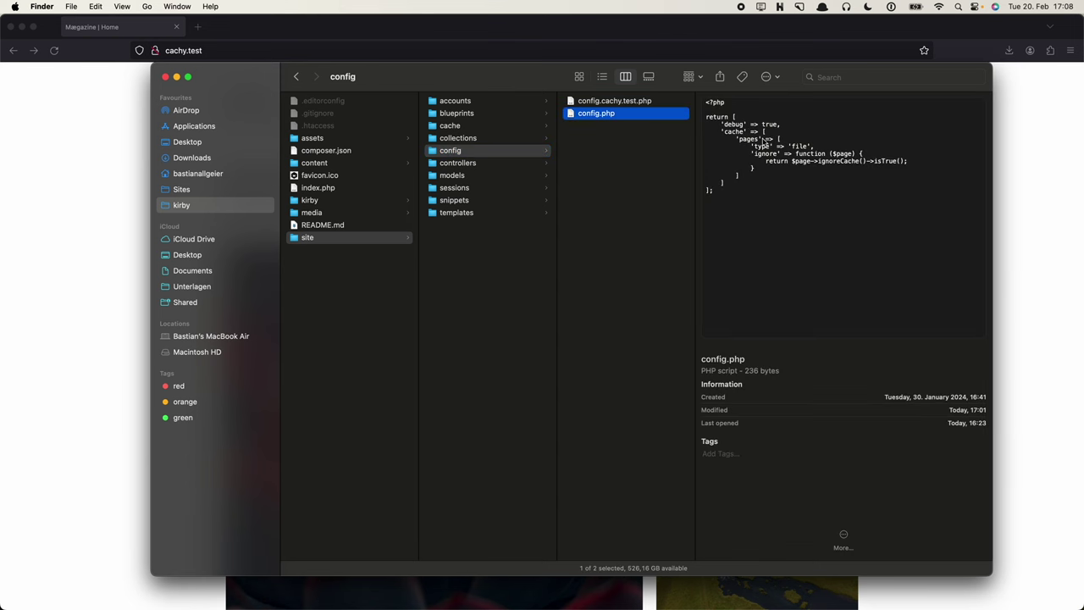
double_click(765, 142)
key(Home)
key(Up)
key(Up)
key(Up)
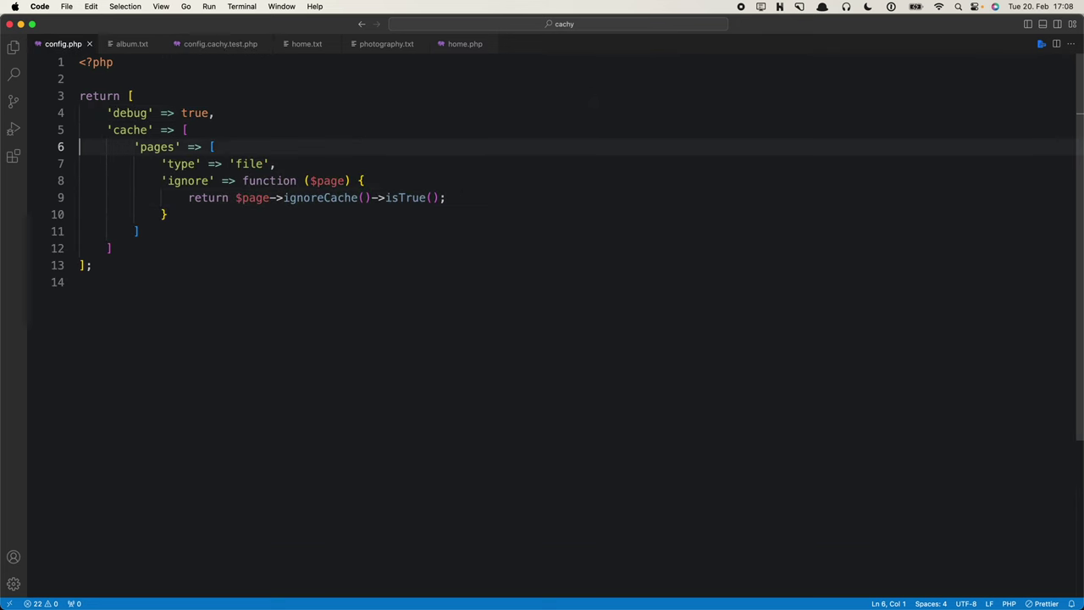
key(Up)
key(shift+Up)
key(super+c)
key(BackSpace)
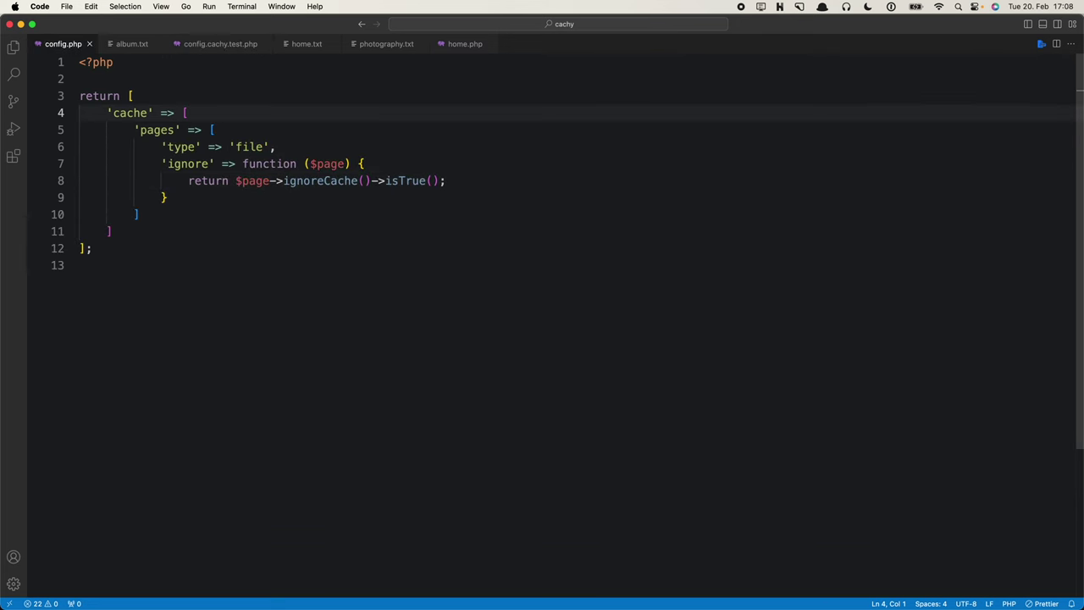
Open config.cachy.test.php from Finder, paste the 'debug' => true line above the cache option, and save the file
key(super+Tab)
key(Up)
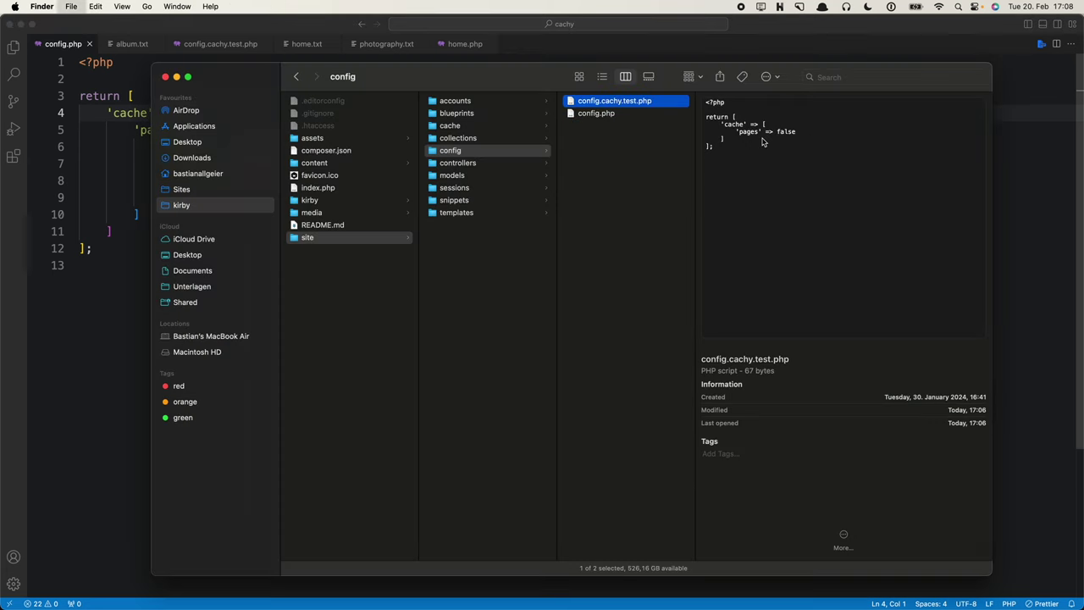
key(super+o)
key(Up)
key(Up)
key(Down)
key(Down)
key(super+v)
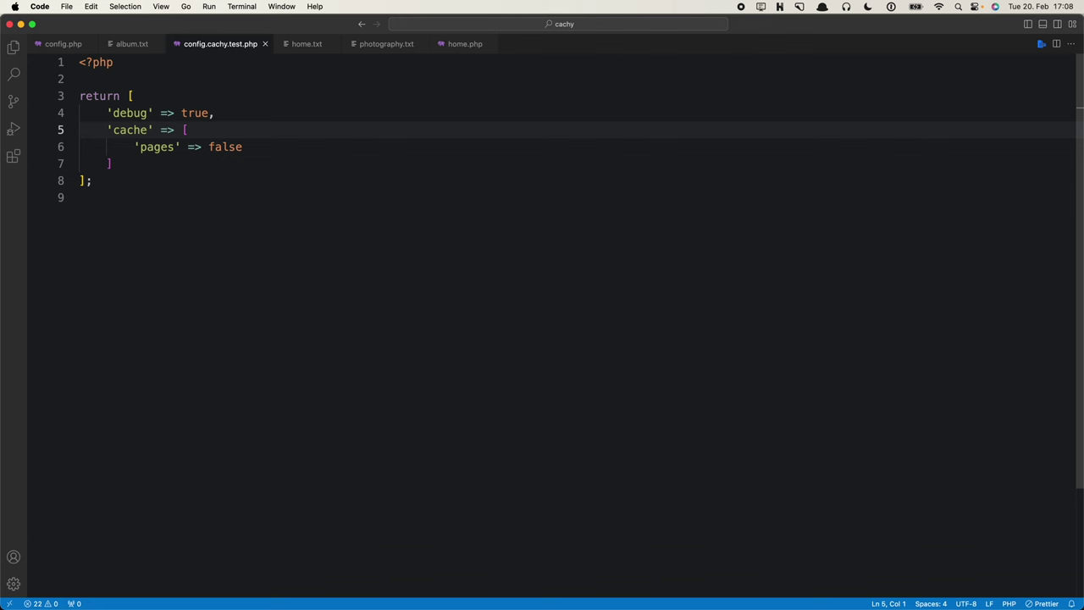
Switch to Finder and compare the contents of config.php and config.cachy.test.php in the file preview
key(super+Tab)
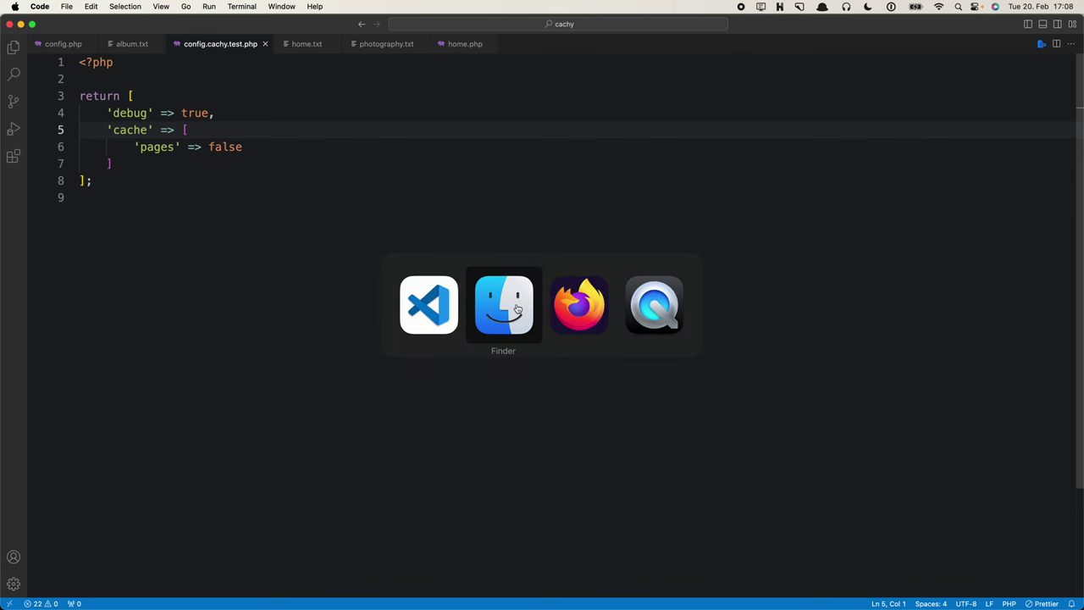
click(518, 309)
click(613, 113)
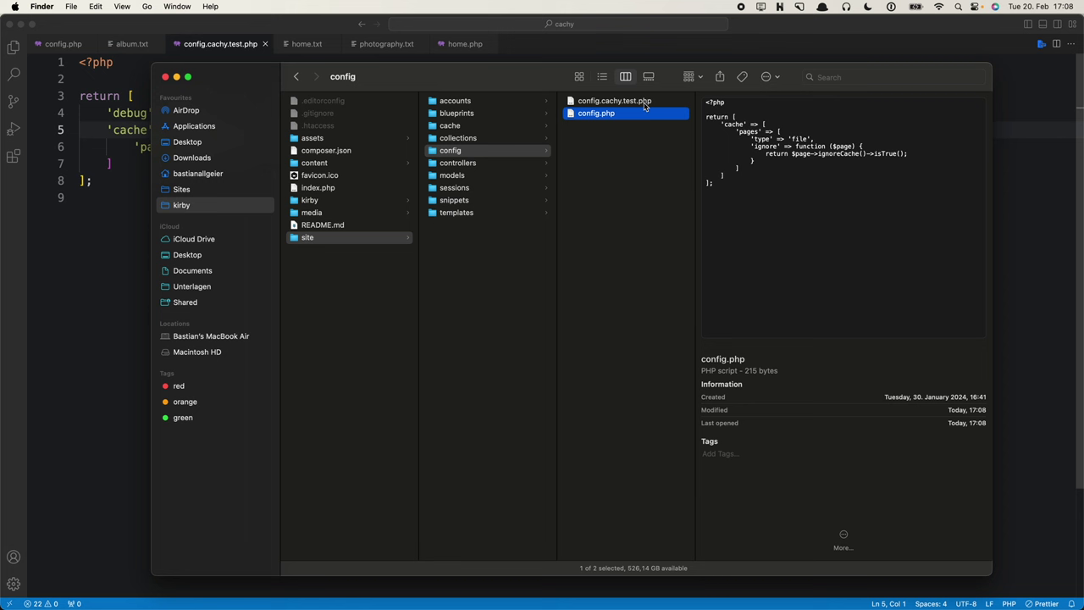
click(645, 102)
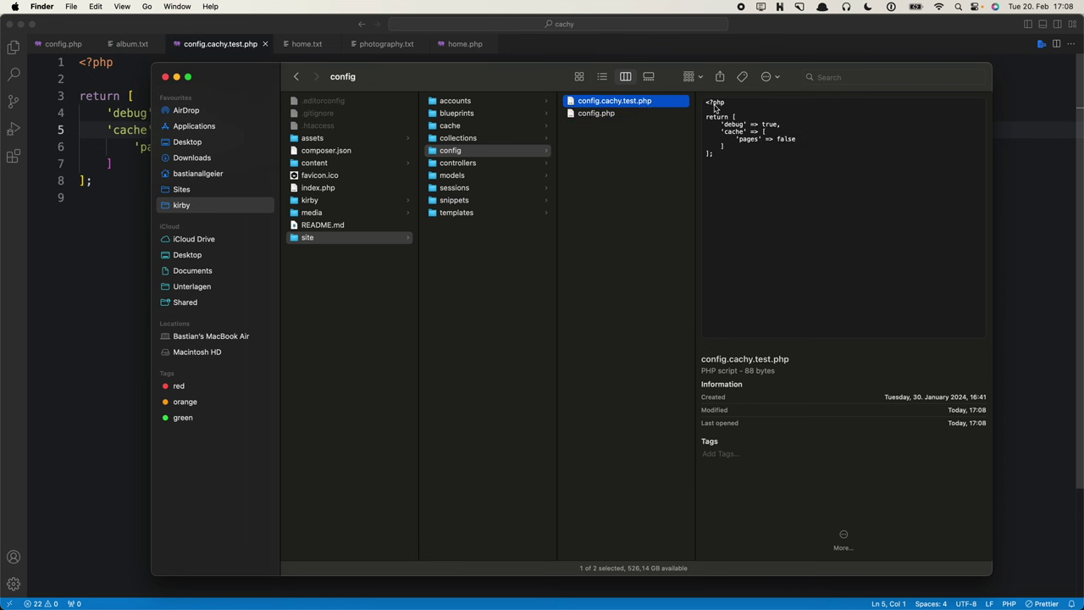
key(Return)
key(Right)
key(alt+shift+Left)
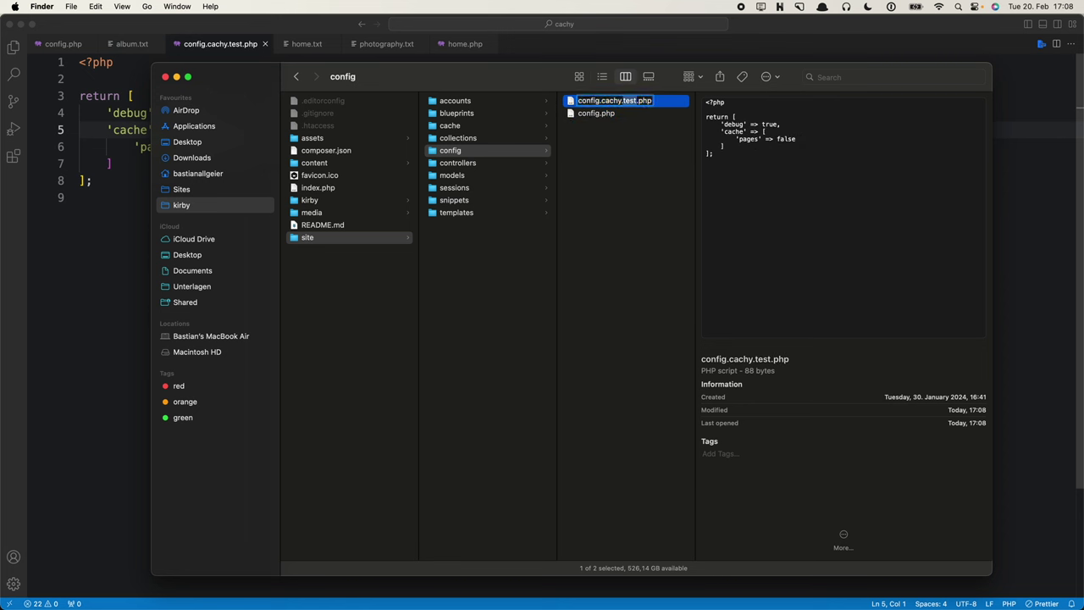
text(com)
key(Escape)
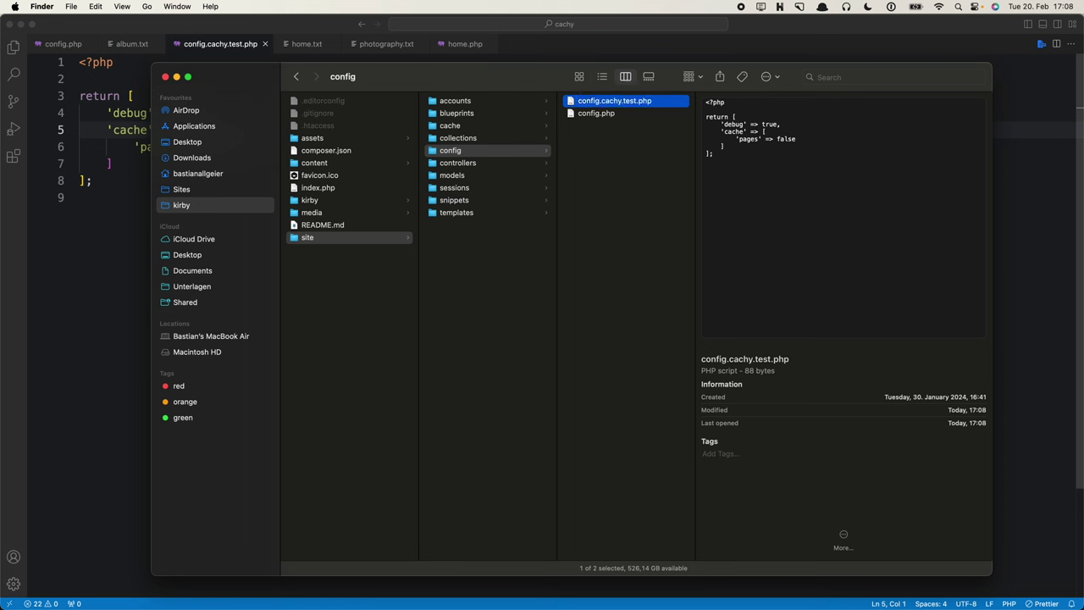